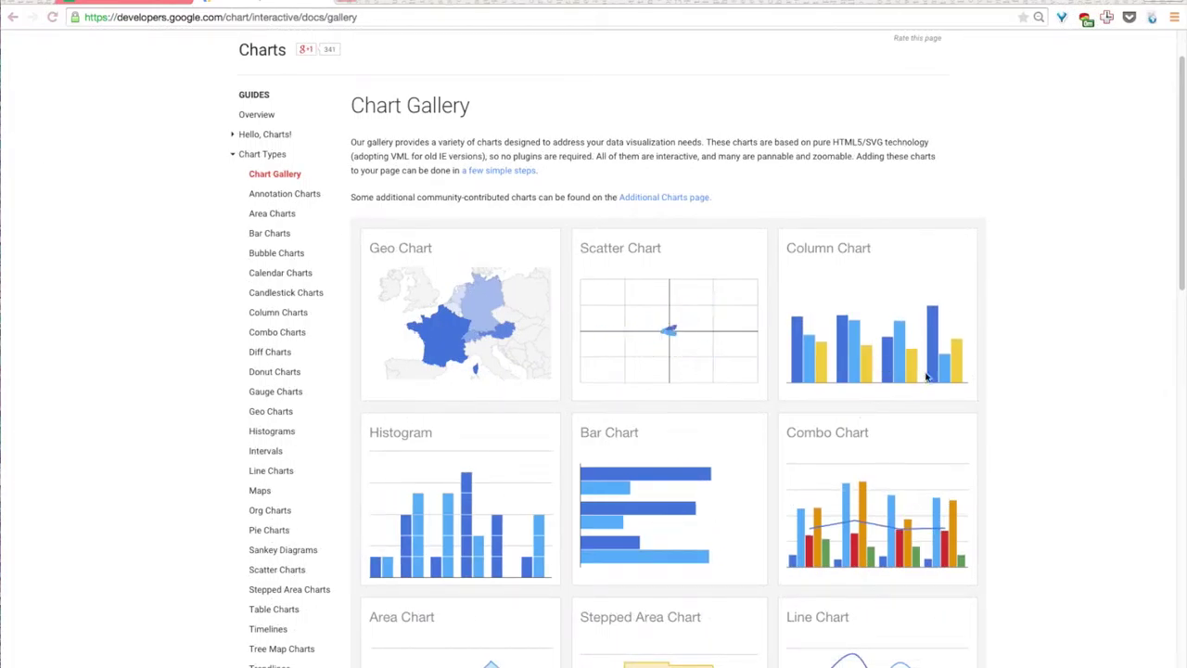
Examine the chart types in the Google Charts gallery and check the Life Expectancy spreadsheet for comparison
{"action": "scroll", "coordinate": [1018, 415], "scroll_direction": "down", "scroll_amount": 3}
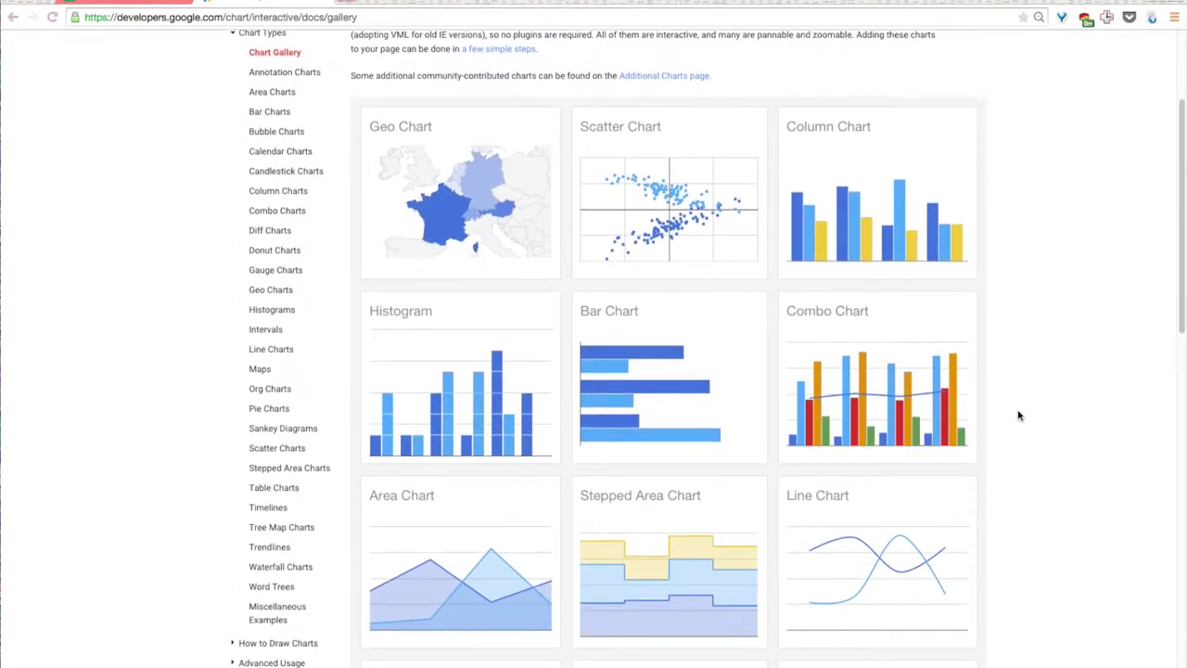
{"action": "scroll", "coordinate": [1017, 415], "scroll_direction": "down", "scroll_amount": 3}
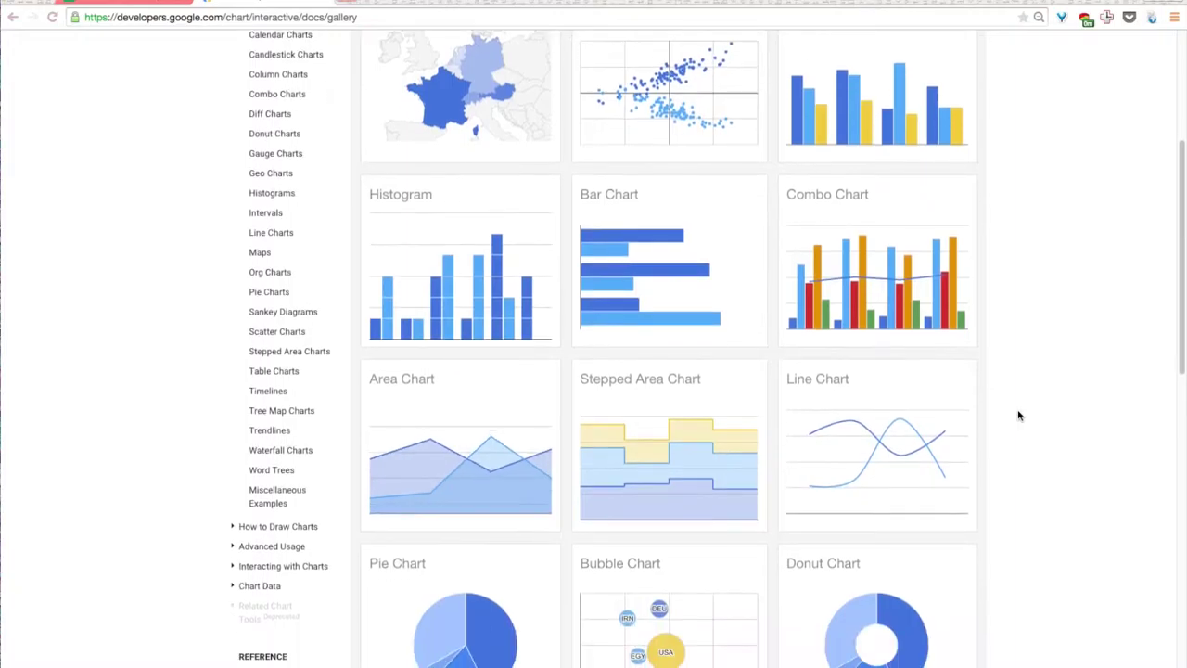
{"action": "scroll", "coordinate": [1018, 416], "scroll_direction": "down", "scroll_amount": 2}
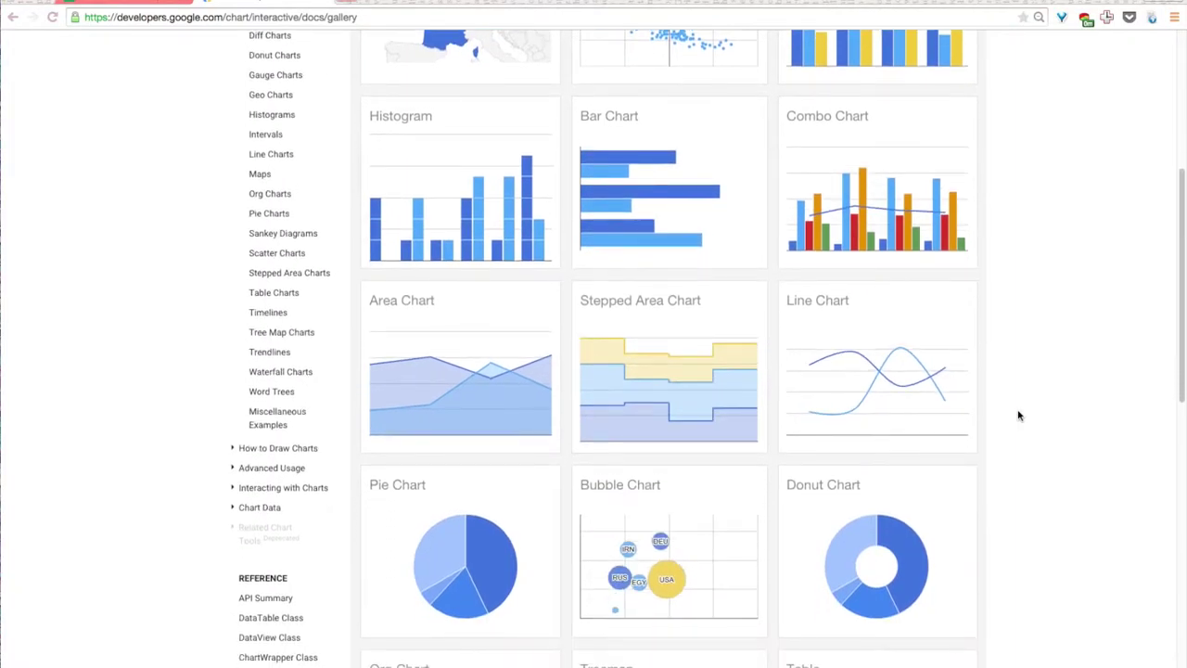
{"action": "scroll", "coordinate": [1018, 415], "scroll_direction": "down", "scroll_amount": 2}
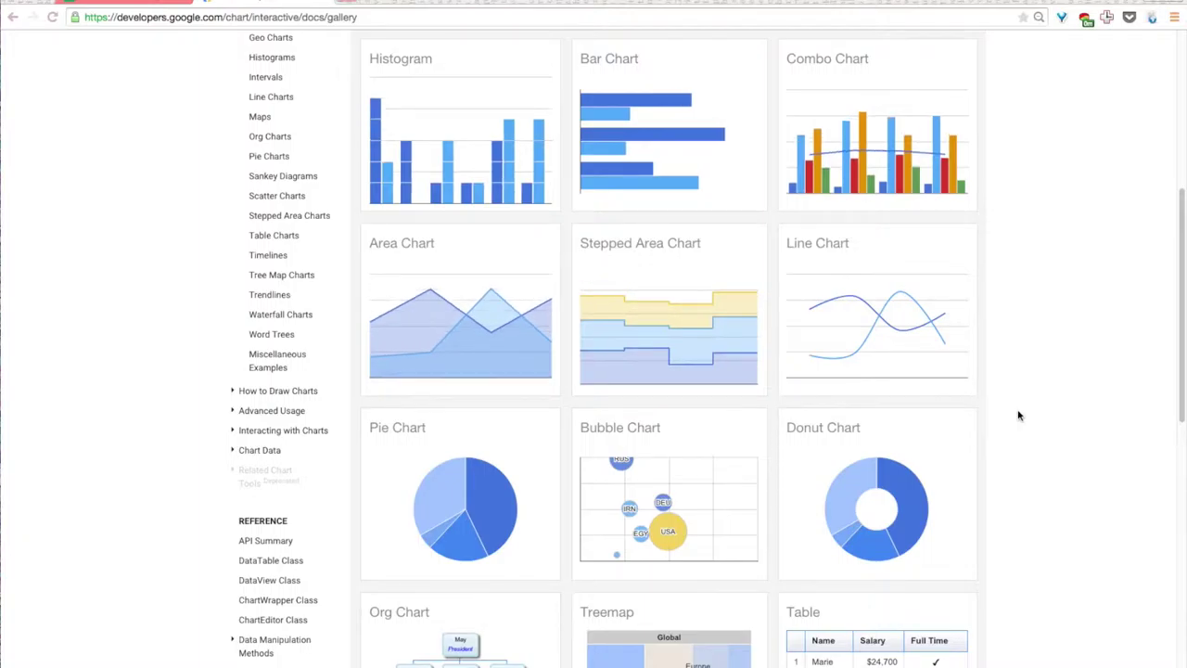
{"action": "scroll", "coordinate": [1017, 416], "scroll_direction": "down", "scroll_amount": 3}
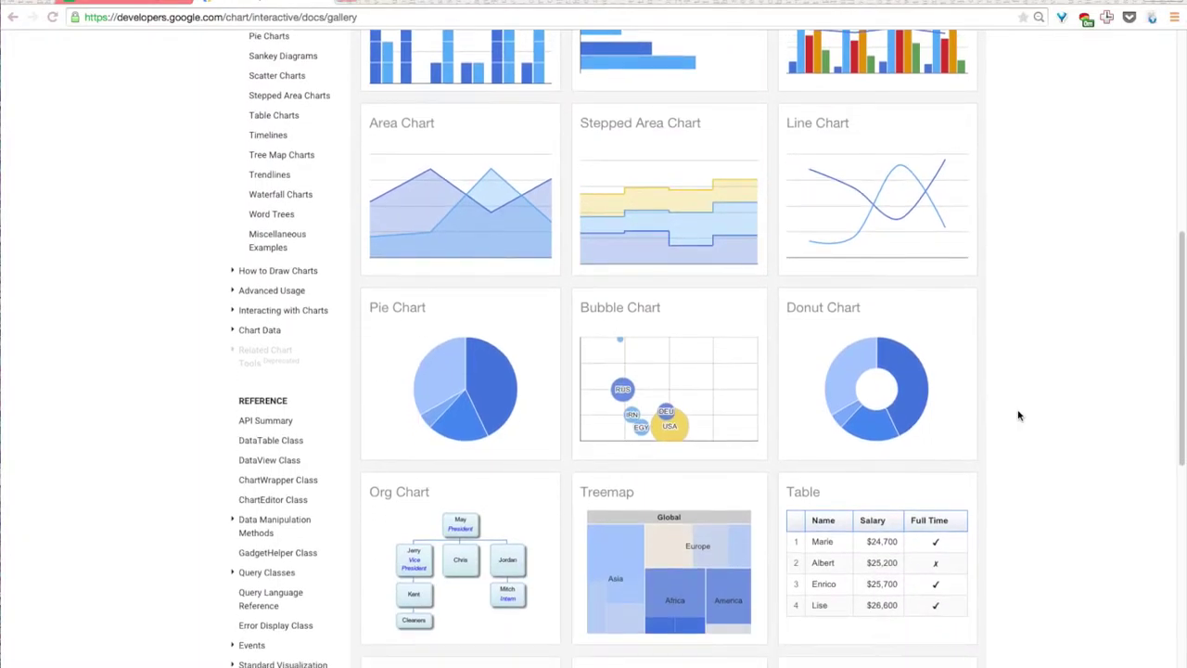
{"action": "scroll", "coordinate": [1018, 416], "scroll_direction": "down", "scroll_amount": 3}
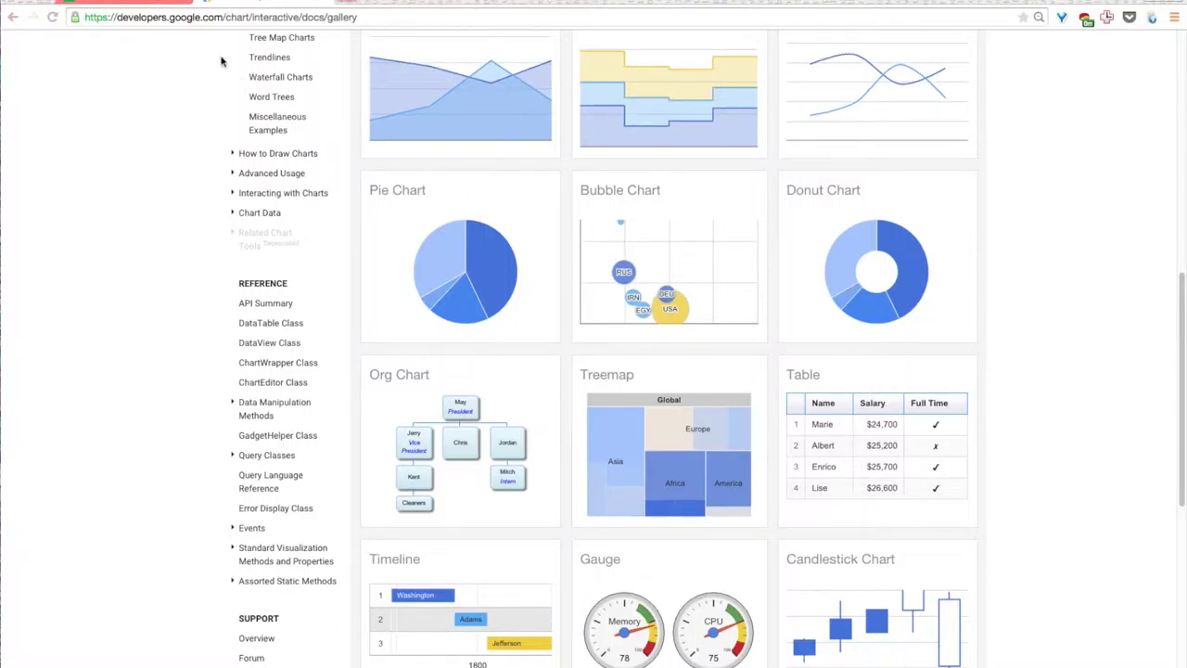
{"action": "left_click", "coordinate": [142, 1]}
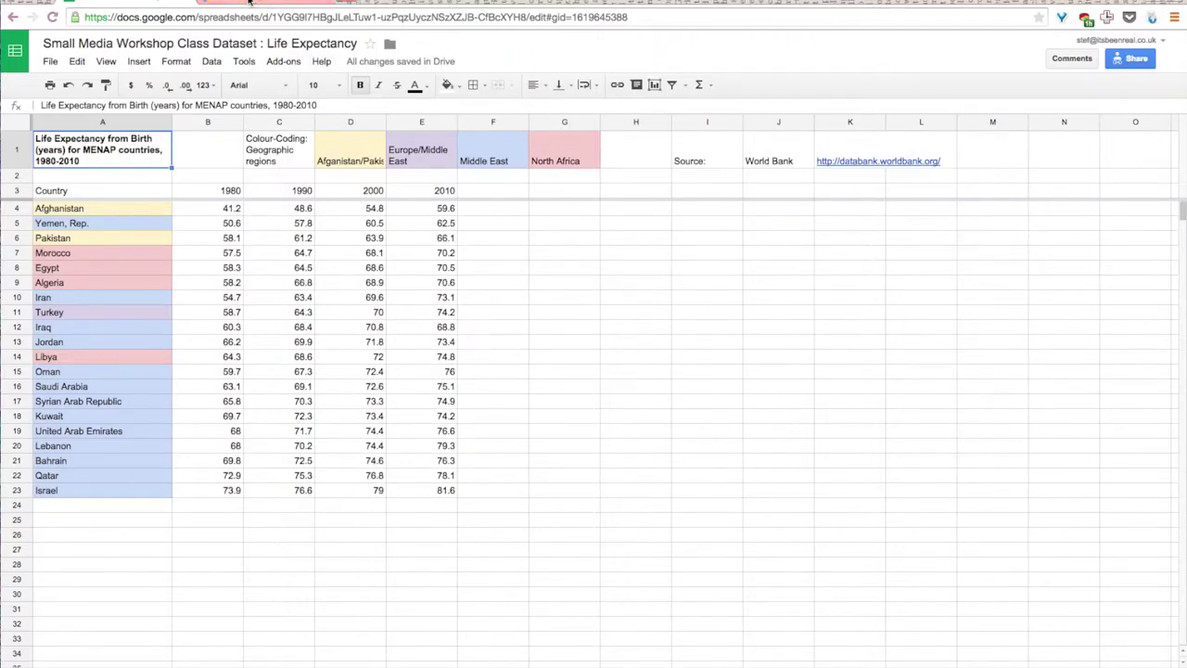
{"action": "left_click", "coordinate": [139, 5]}
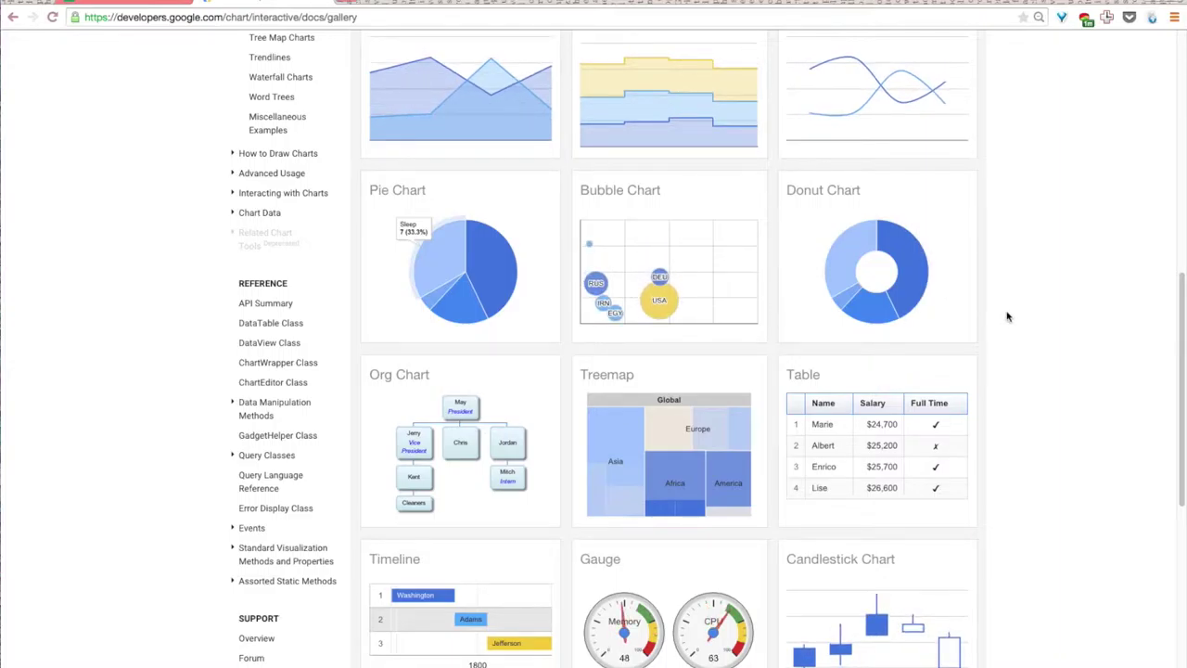
{"action": "scroll", "coordinate": [1007, 317], "scroll_direction": "up", "scroll_amount": 3}
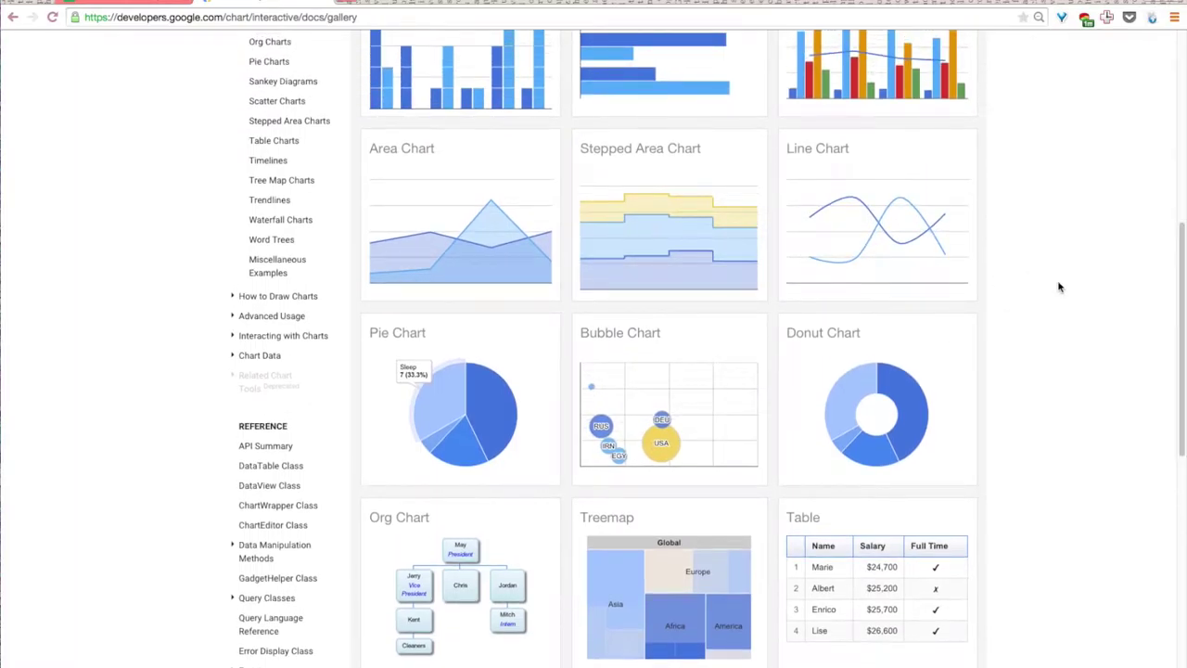
{"action": "scroll", "coordinate": [1059, 286], "scroll_direction": "up", "scroll_amount": 6}
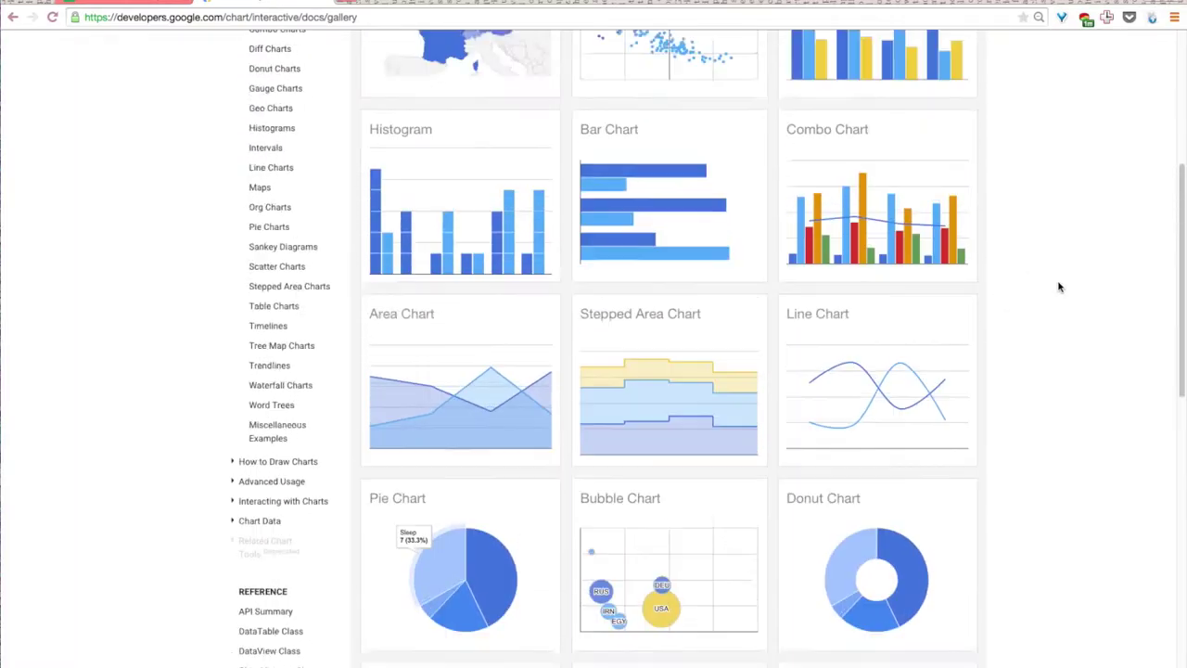
{"action": "scroll", "coordinate": [1059, 287], "scroll_direction": "up", "scroll_amount": 2}
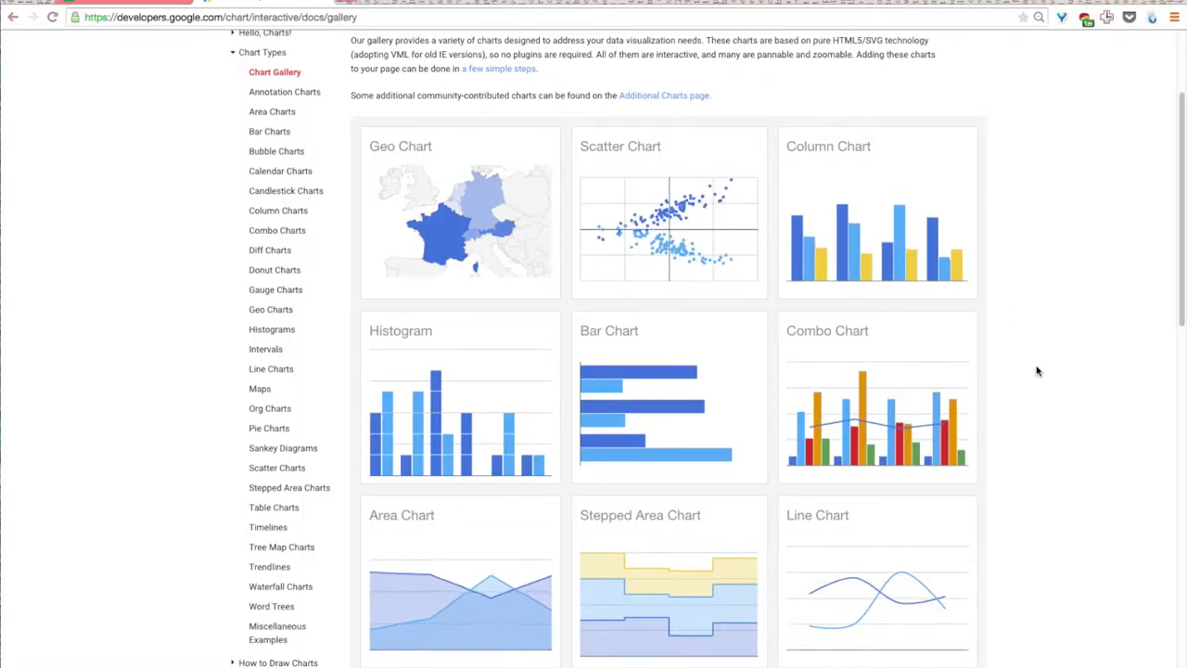
{"action": "scroll", "coordinate": [1038, 372], "scroll_direction": "down", "scroll_amount": 1}
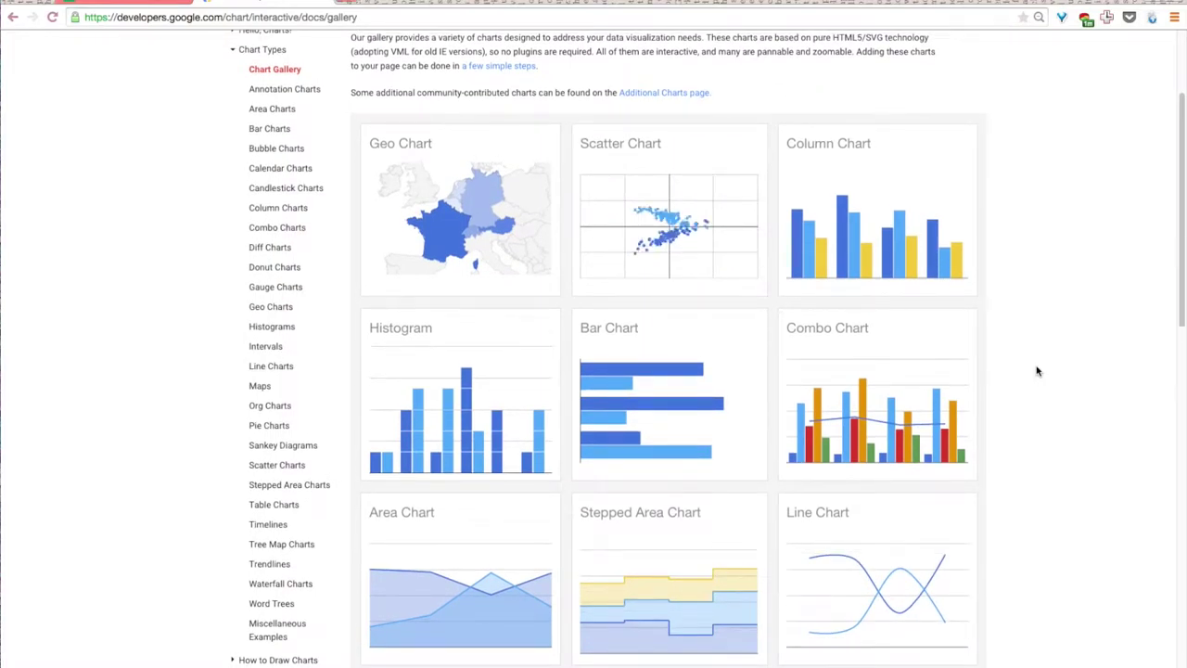
{"action": "scroll", "coordinate": [1038, 371], "scroll_direction": "down", "scroll_amount": 1}
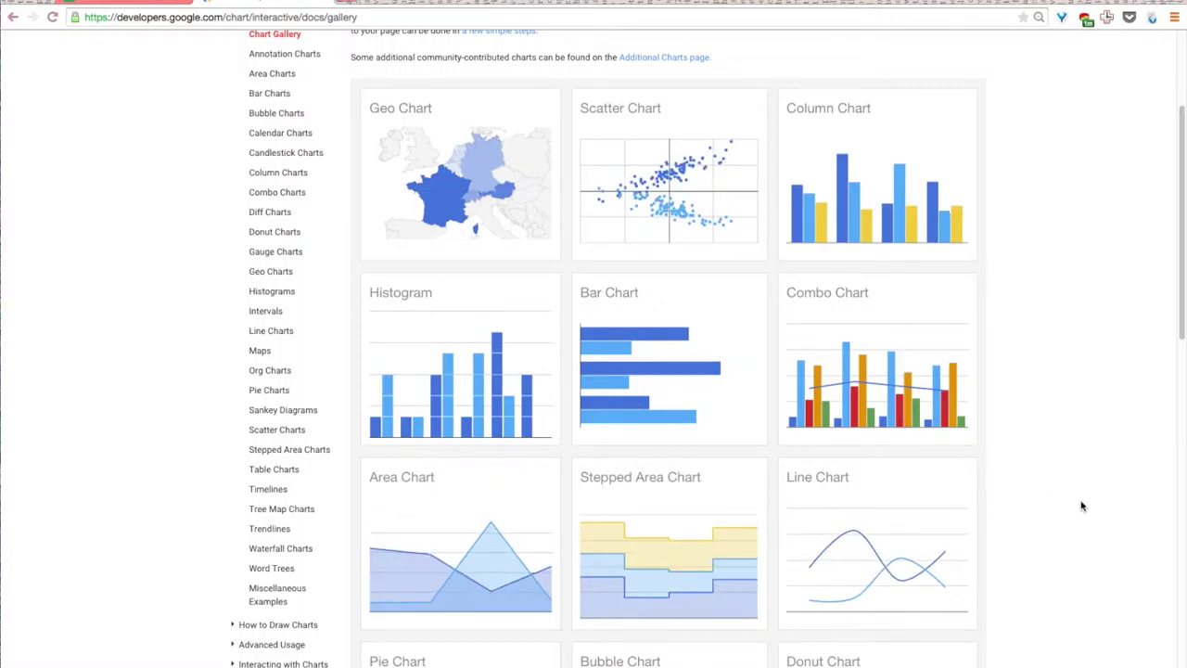
In the Life Expectancy spreadsheet, start a chart from A3:E23 and reposition the chart editor over the sheet
{"action": "key", "text": "ctrl+Tab"}
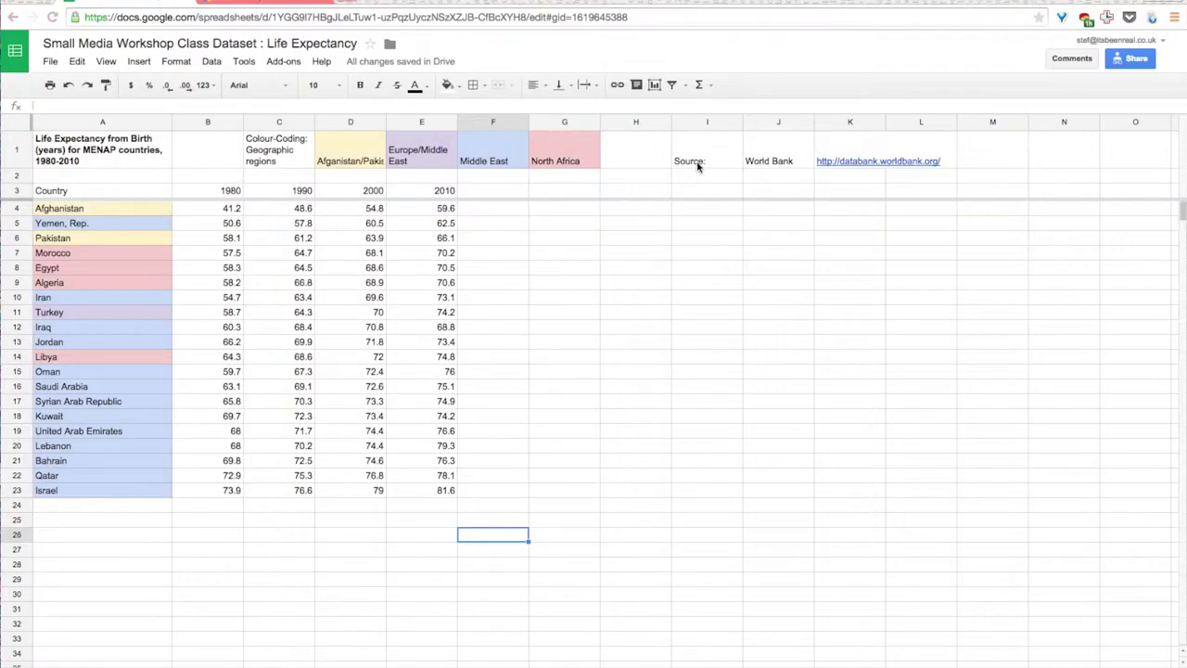
{"action": "left_click", "coordinate": [51, 190]}
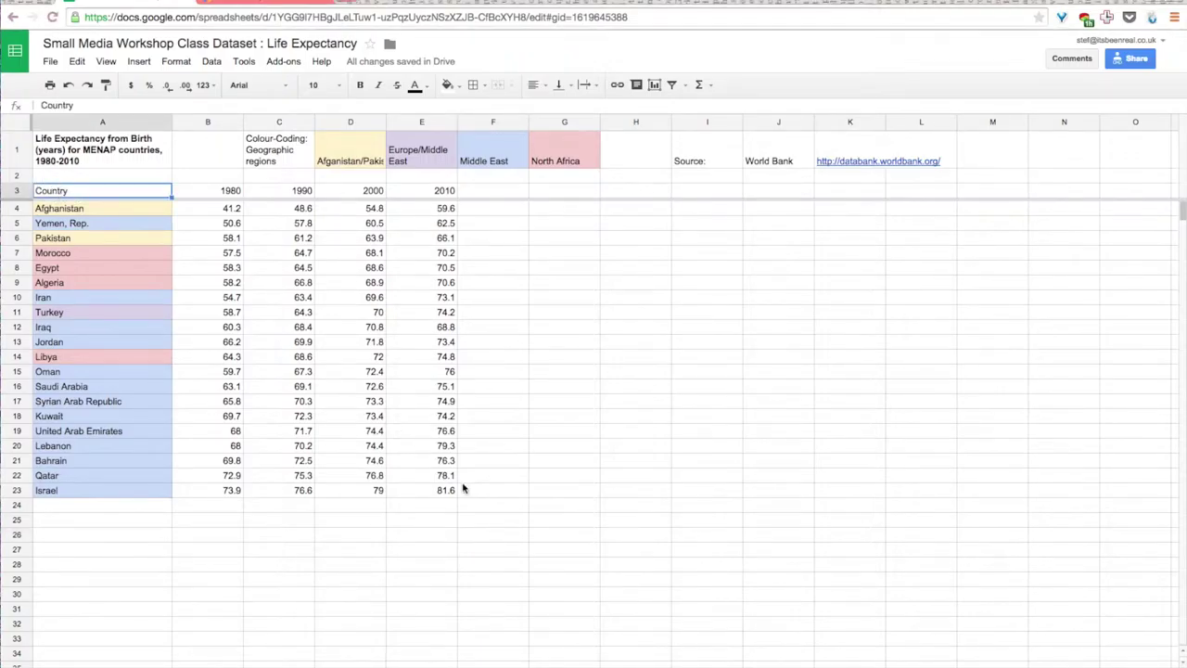
{"action": "left_click", "coordinate": [433, 495], "text": "shift"}
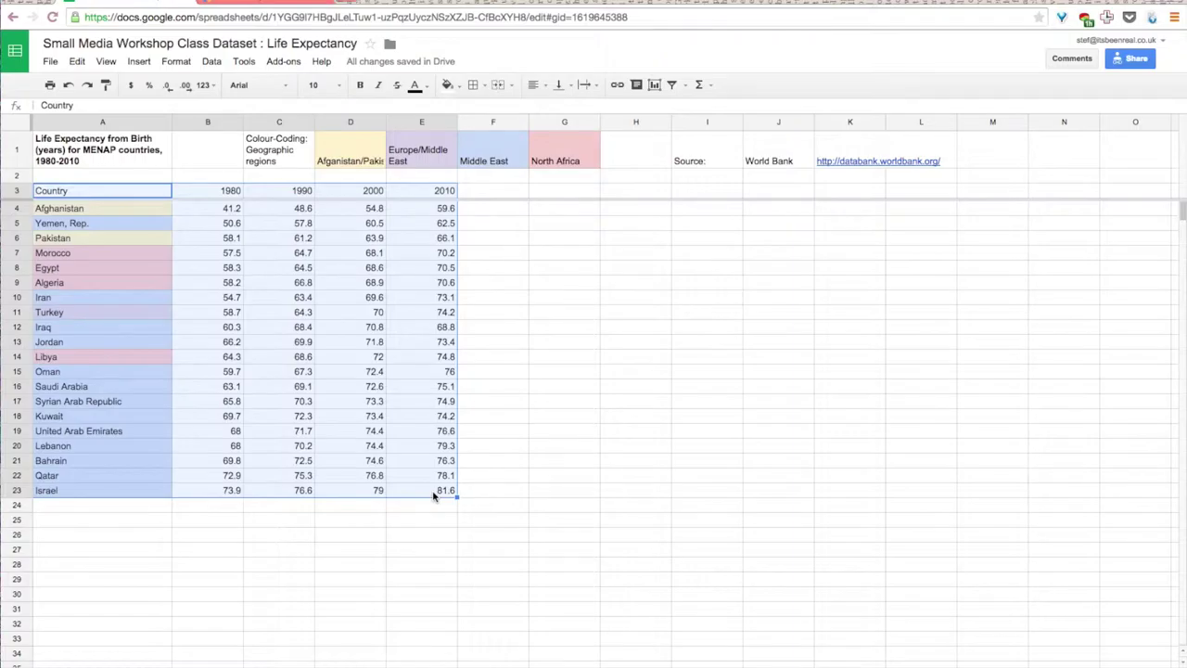
{"action": "left_click", "coordinate": [655, 85]}
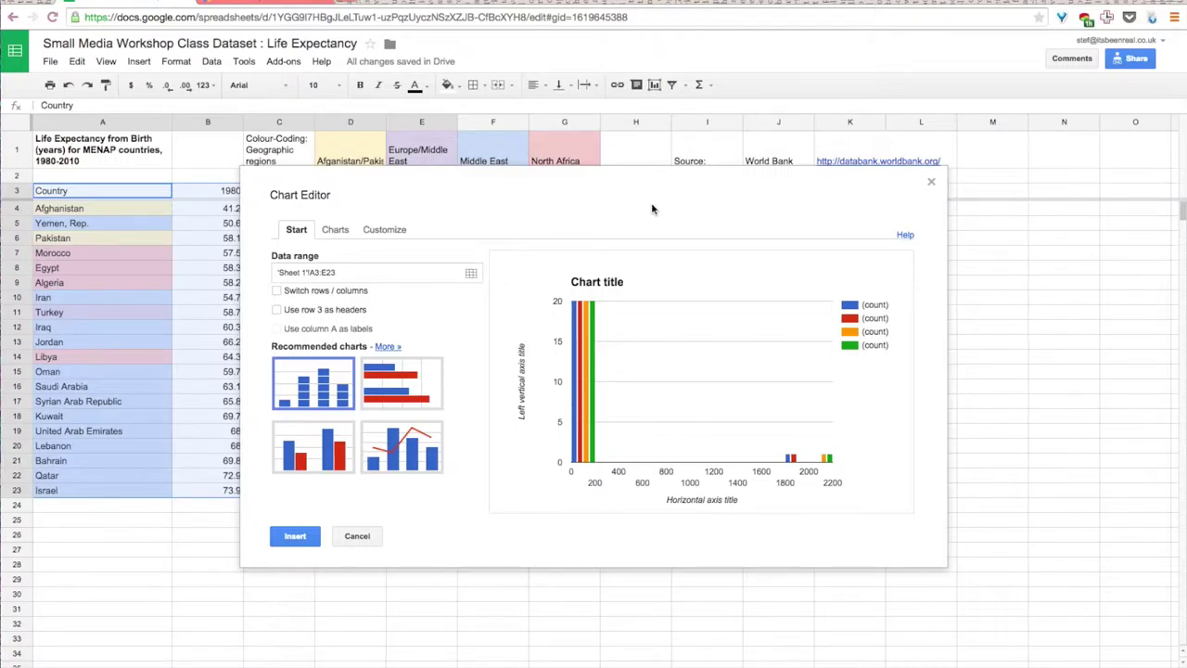
{"action": "left_click_drag", "start_coordinate": [580, 199], "coordinate": [816, 222]}
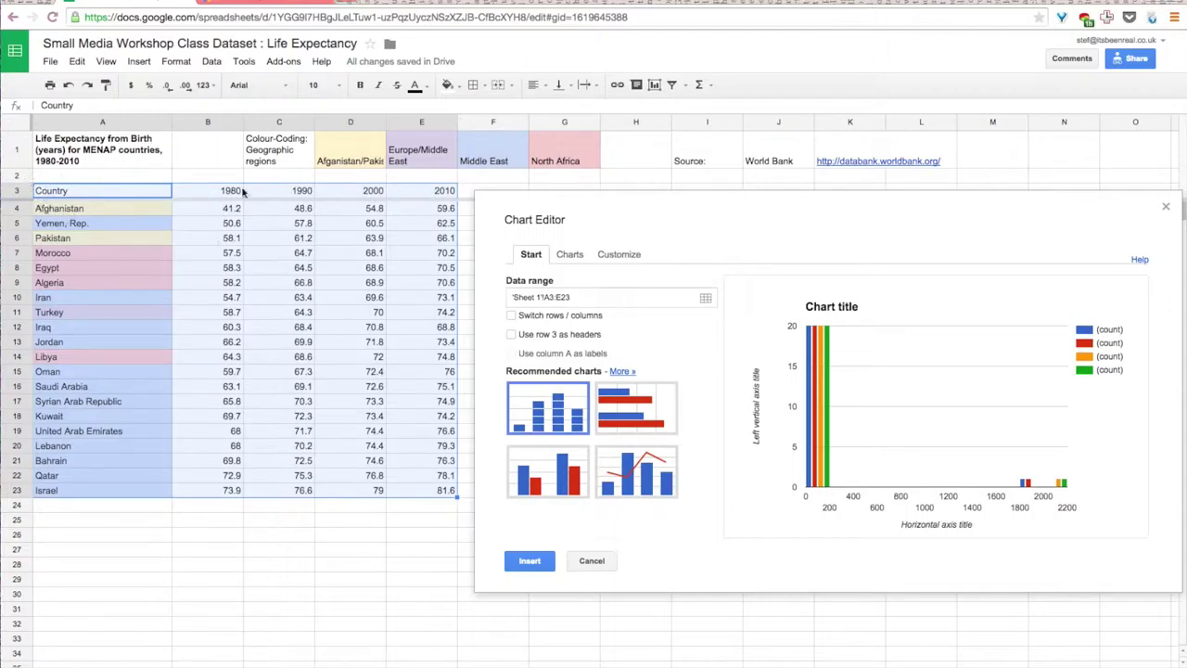
{"action": "left_click_drag", "start_coordinate": [696, 208], "coordinate": [588, 192]}
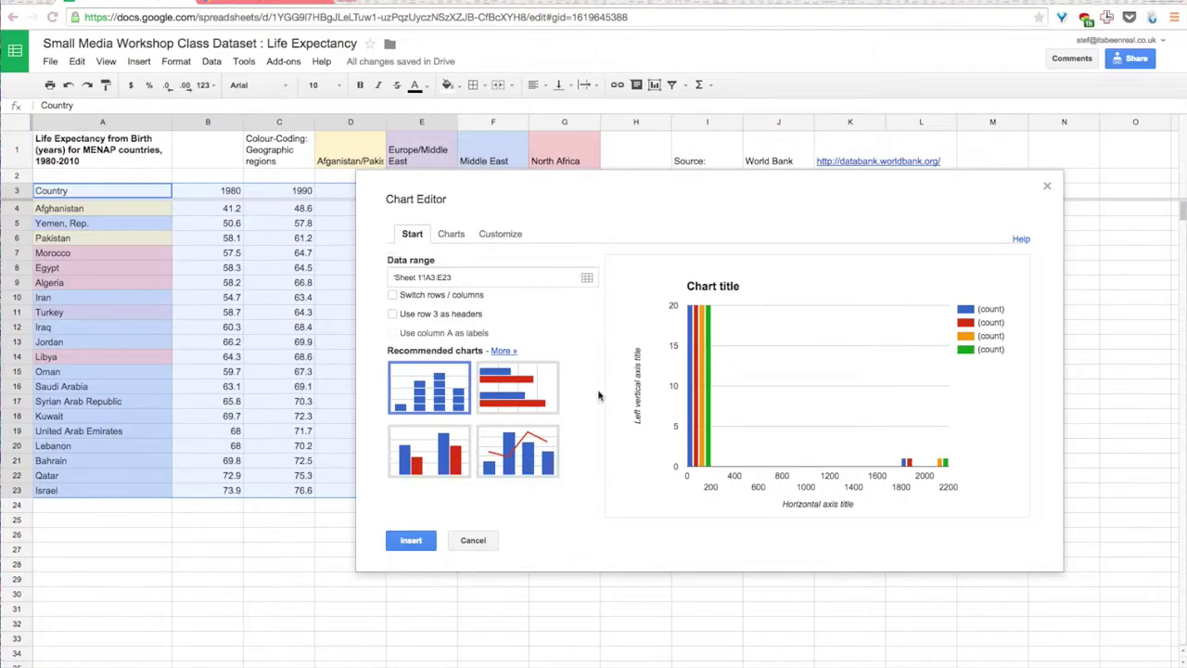
Review the chart type choices and the customization options, and return to the chart's data range settings
{"action": "left_click", "coordinate": [451, 236]}
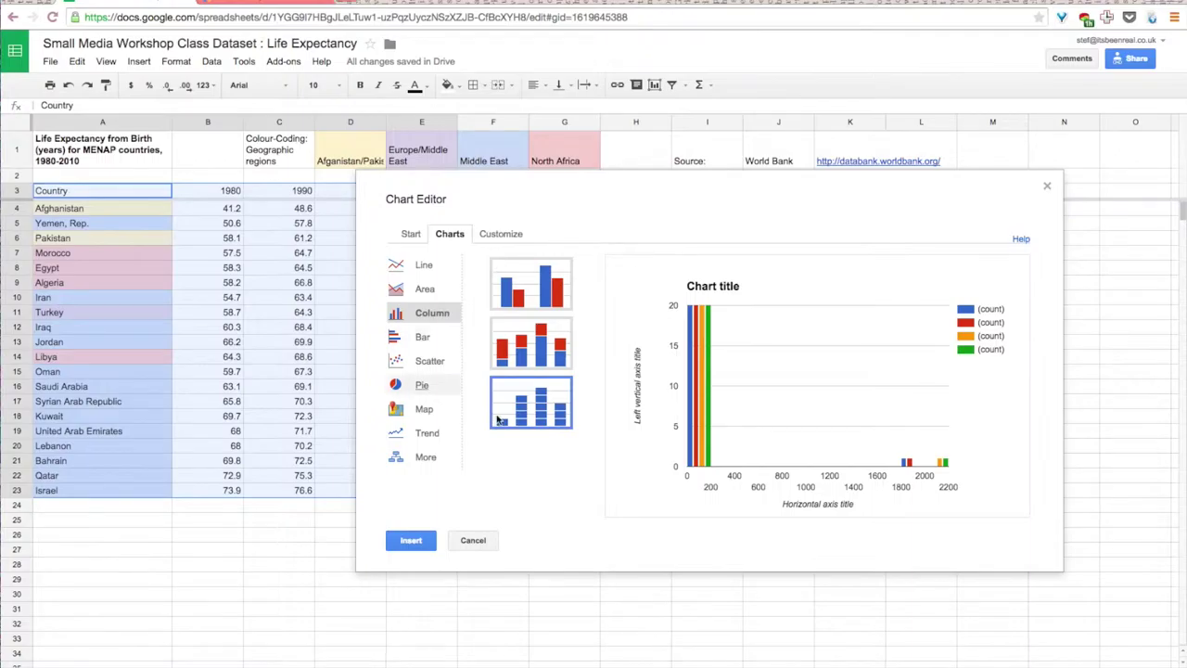
{"action": "left_click", "coordinate": [505, 234]}
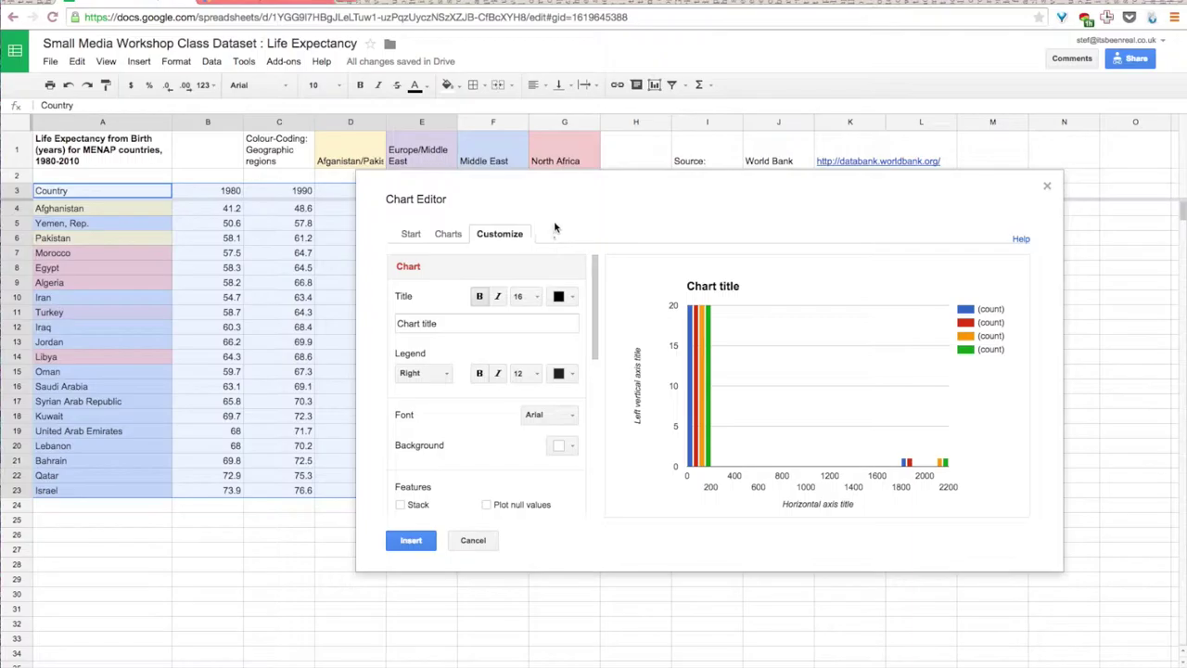
{"action": "left_click", "coordinate": [408, 236]}
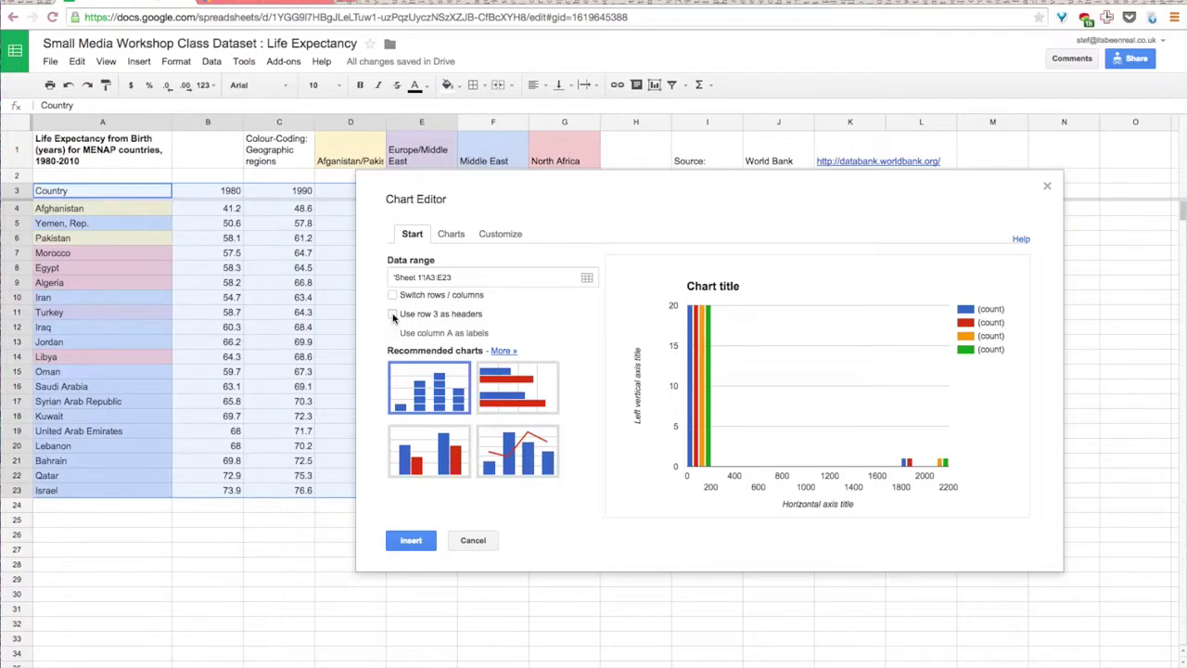
Set the chart to use row 3 as headers, comparing the preview with the option on and off
{"action": "left_click", "coordinate": [392, 314]}
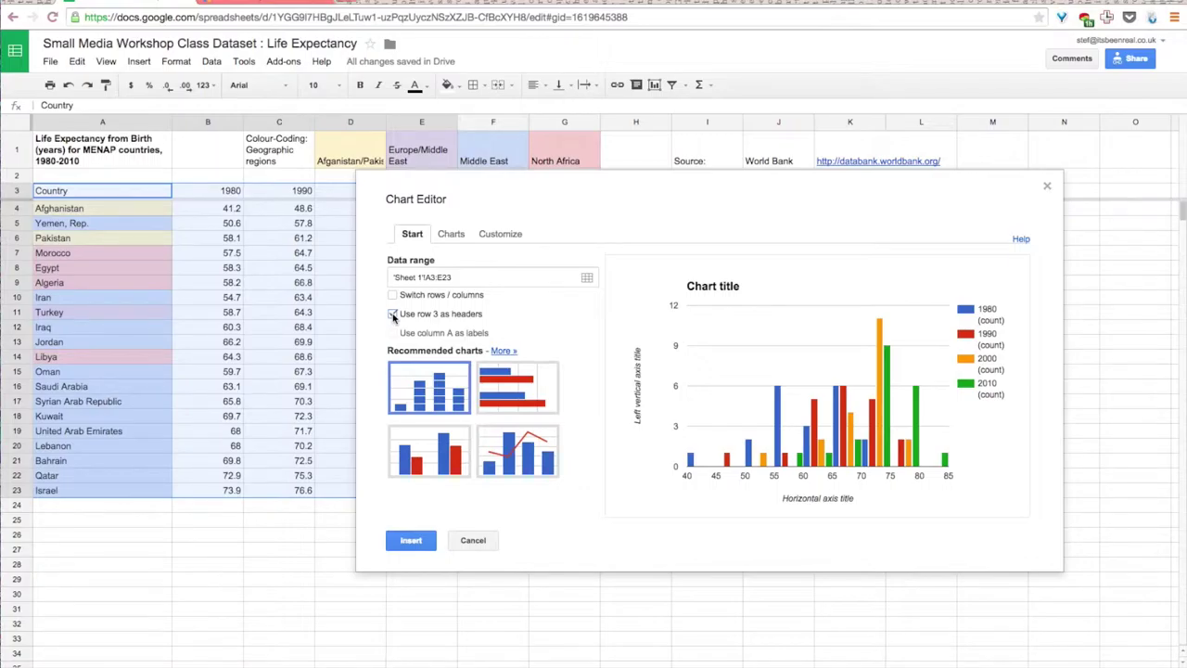
{"action": "left_click", "coordinate": [394, 314]}
{"action": "left_click", "coordinate": [393, 314]}
{"action": "left_click", "coordinate": [392, 314]}
{"action": "left_click", "coordinate": [392, 315]}
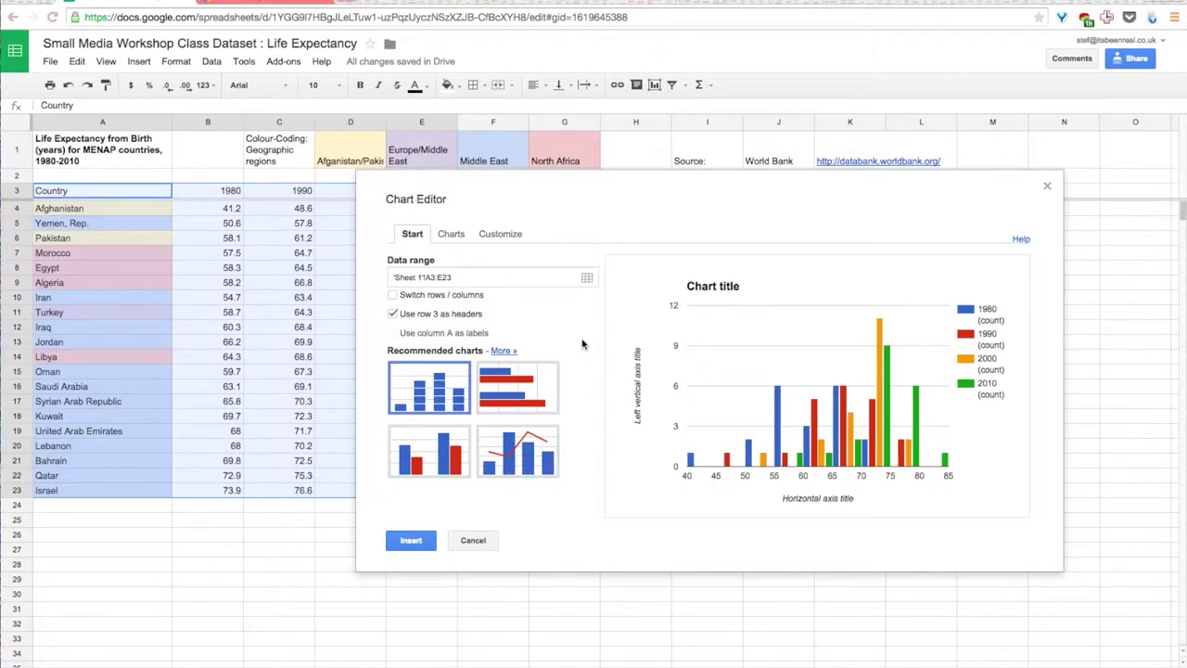
Try the line, smooth line, combo and radar variants for the chart, and return to the basic line chart
{"action": "left_click", "coordinate": [502, 352]}
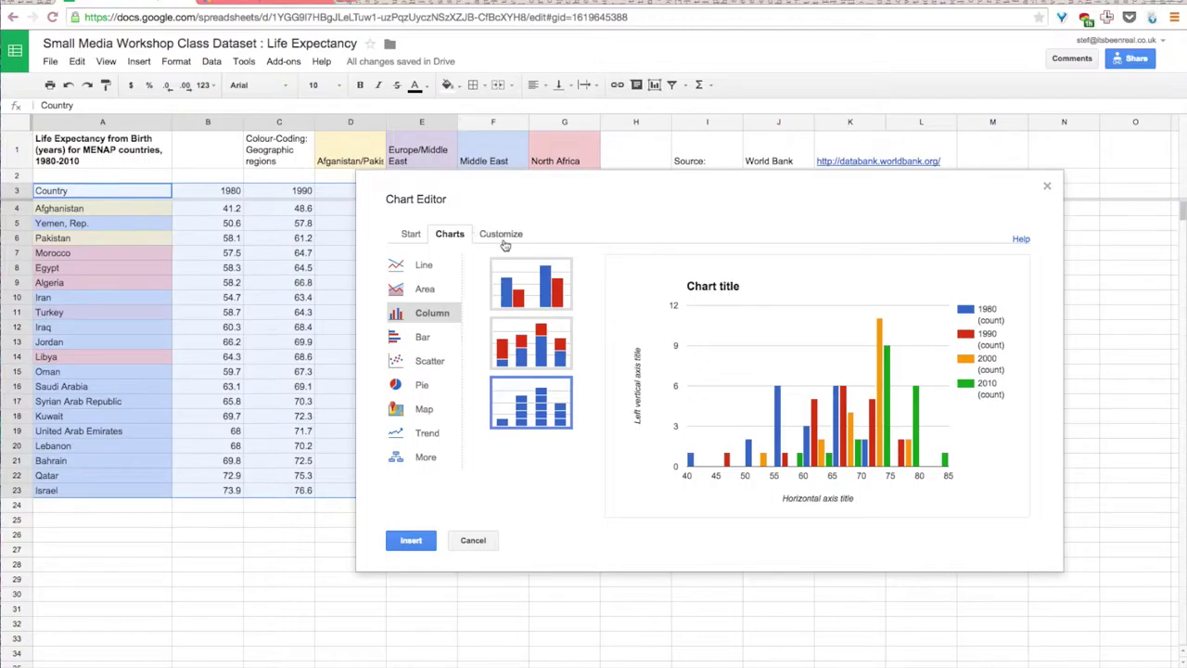
{"action": "left_click", "coordinate": [444, 269]}
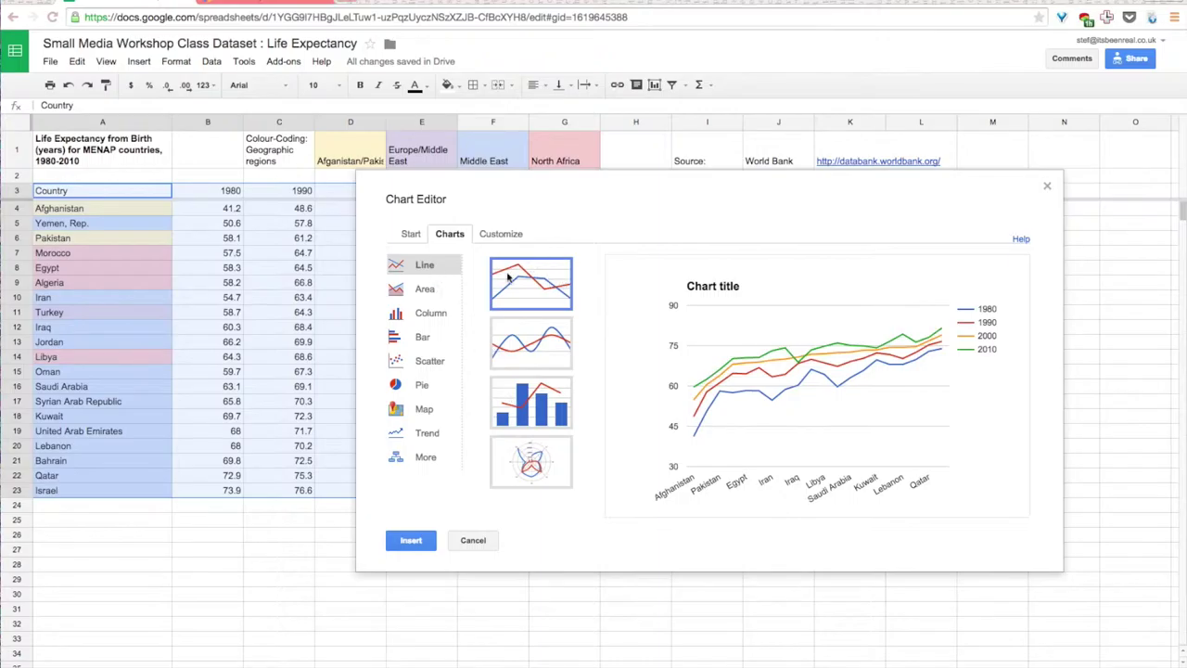
{"action": "left_click", "coordinate": [513, 356]}
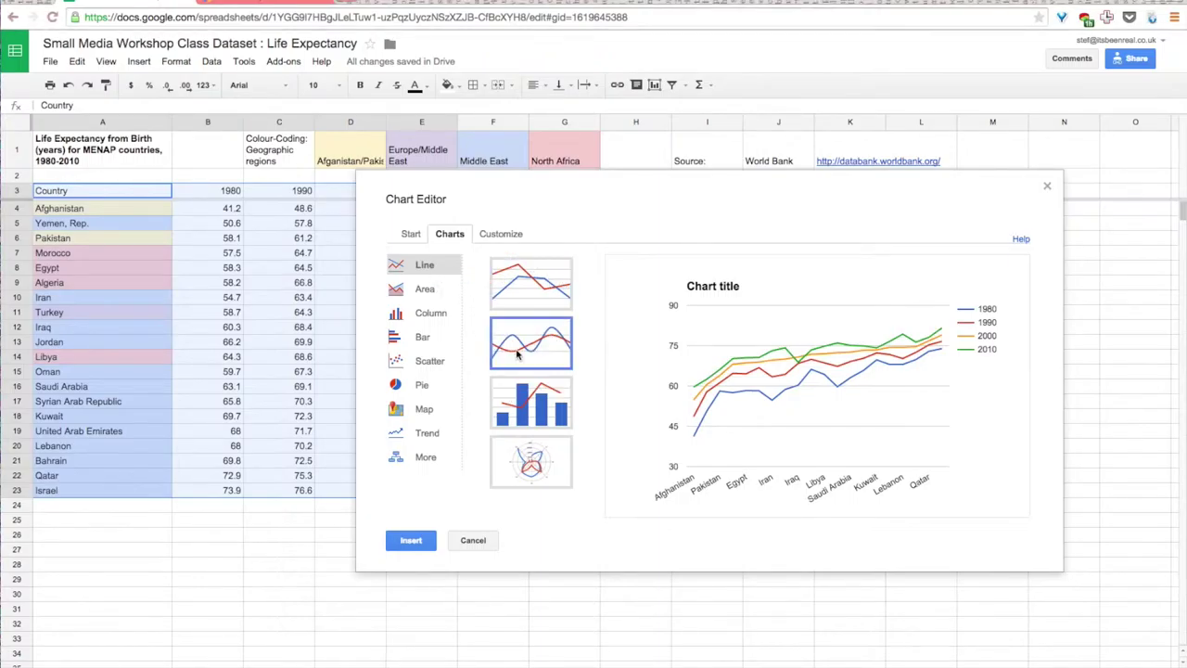
{"action": "left_click", "coordinate": [532, 401]}
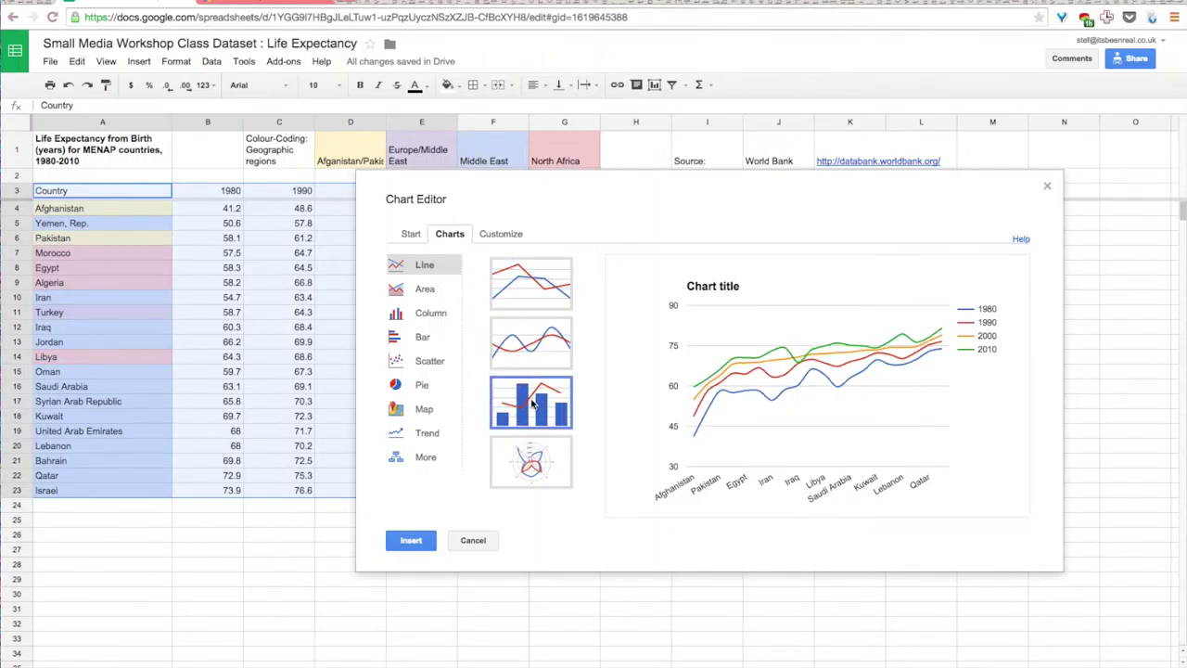
{"action": "left_click", "coordinate": [529, 461]}
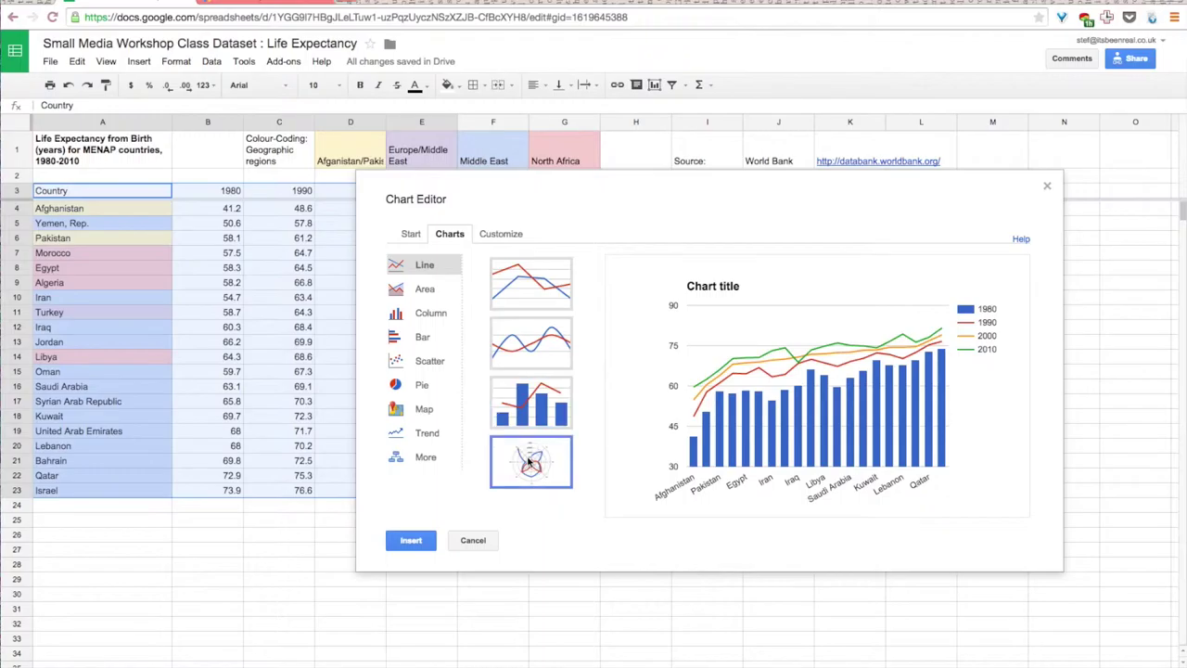
{"action": "left_click", "coordinate": [544, 297]}
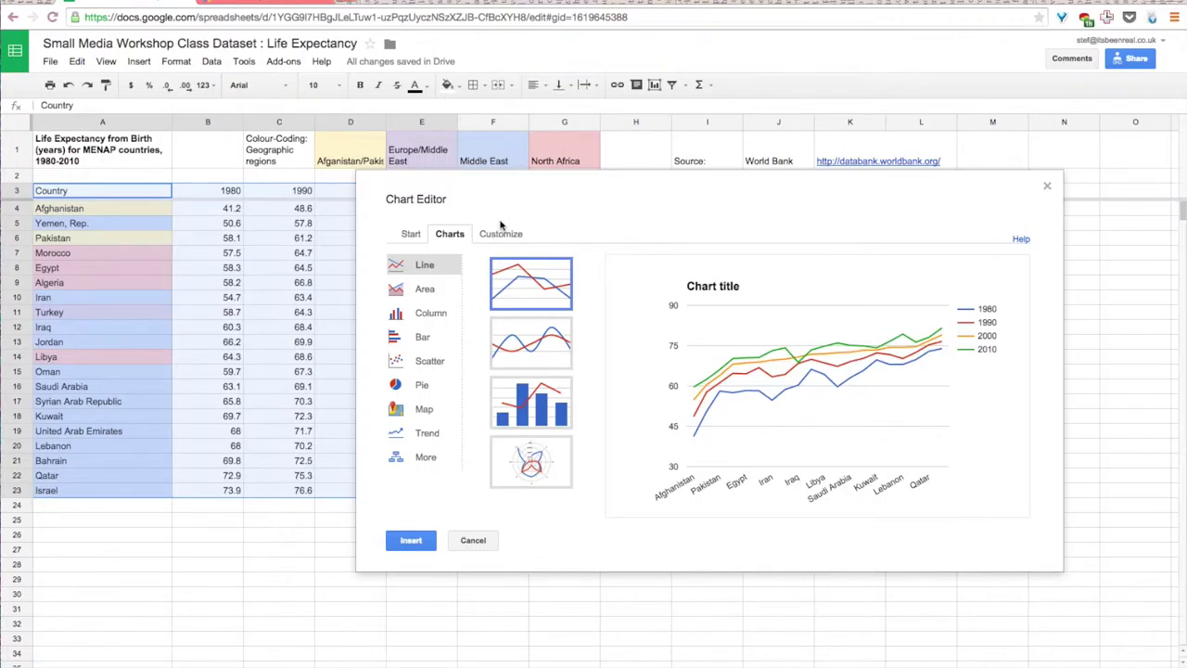
Preview the life expectancy data as an area chart, a stacked area chart and a stepped area chart
{"action": "left_click", "coordinate": [425, 291]}
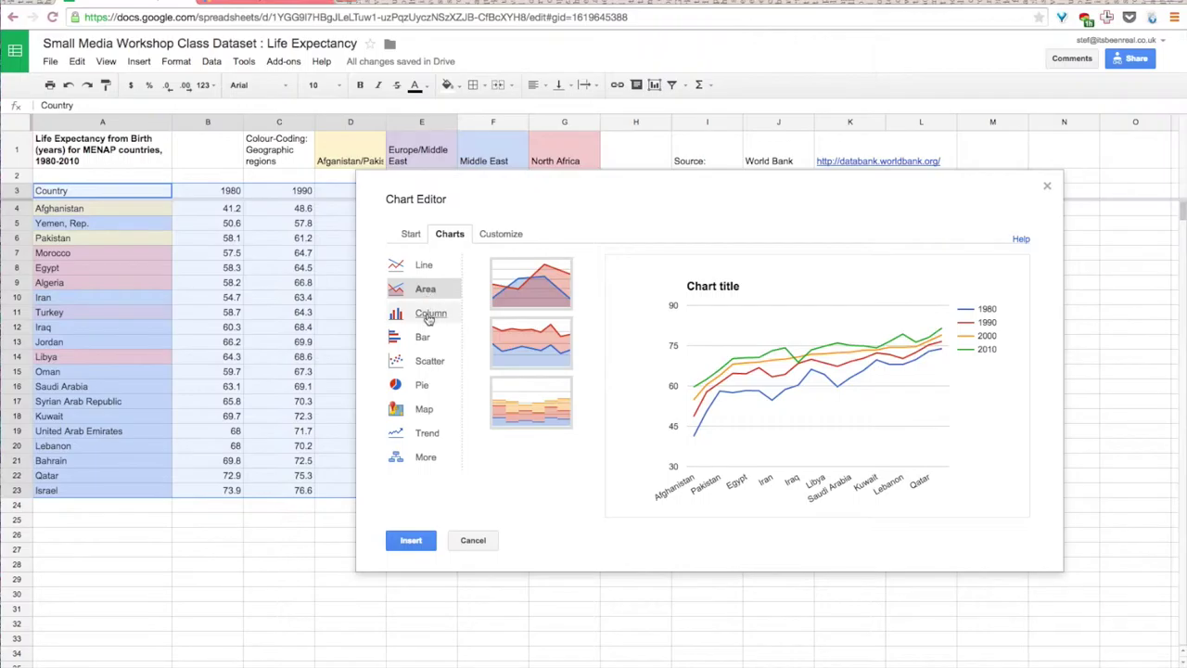
{"action": "left_click", "coordinate": [530, 295]}
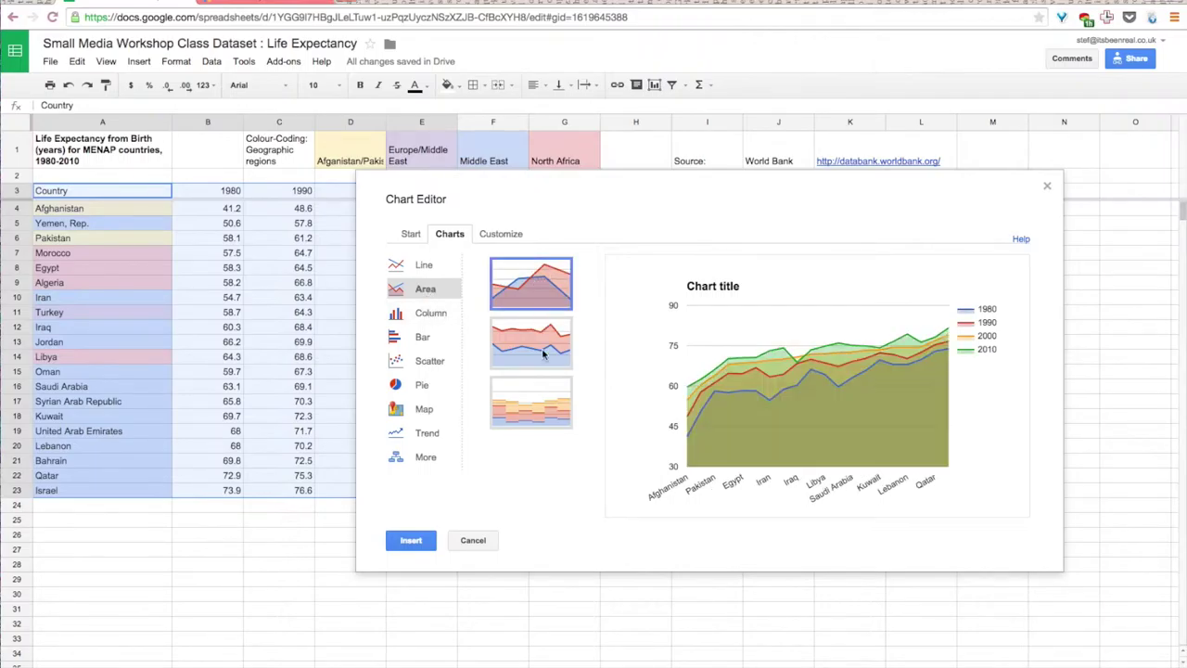
{"action": "left_click", "coordinate": [544, 344]}
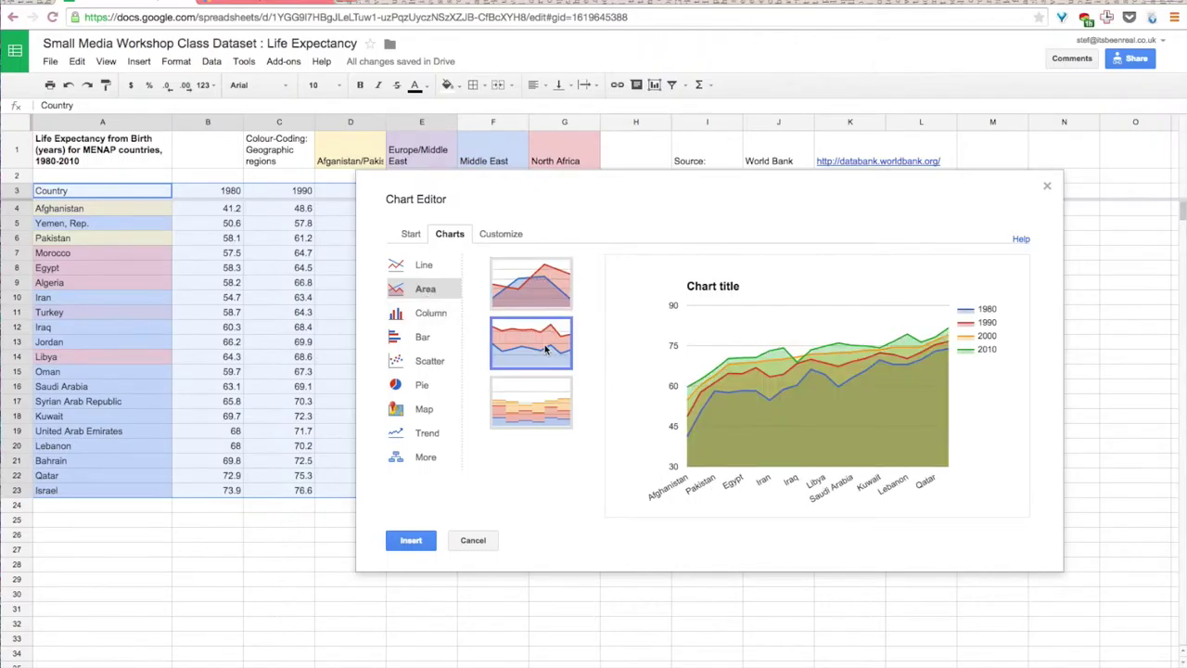
{"action": "left_click", "coordinate": [536, 406]}
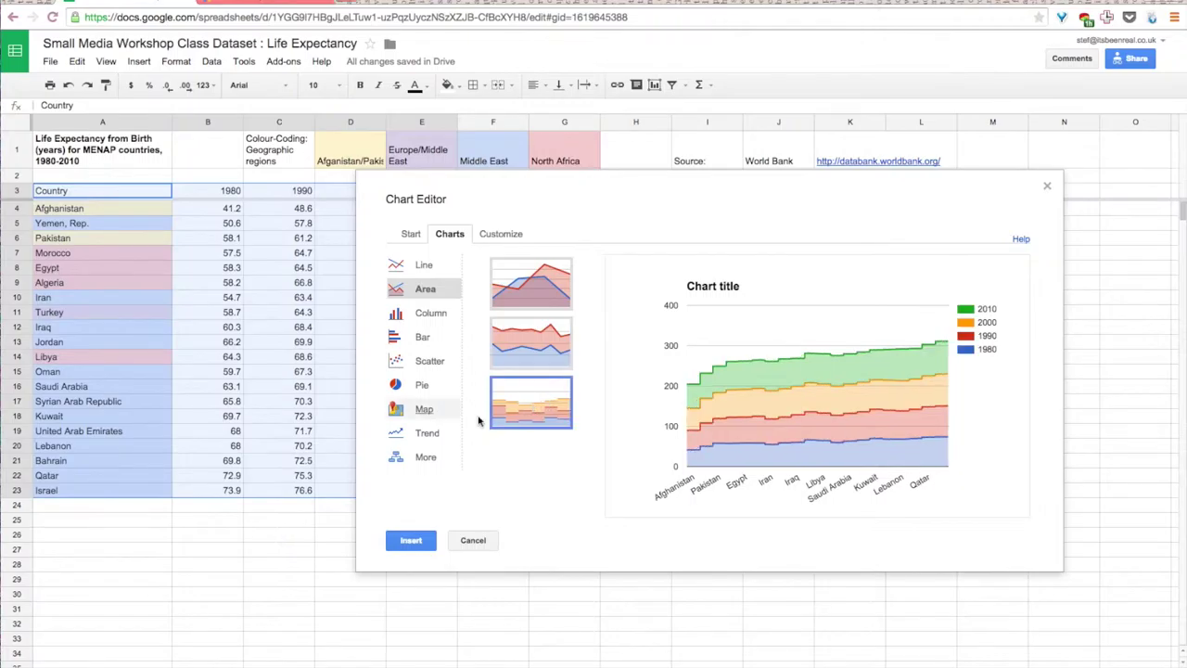
Try the scatter chart and the three pie chart variants on the data, and return to the basic line chart
{"action": "left_click", "coordinate": [428, 363]}
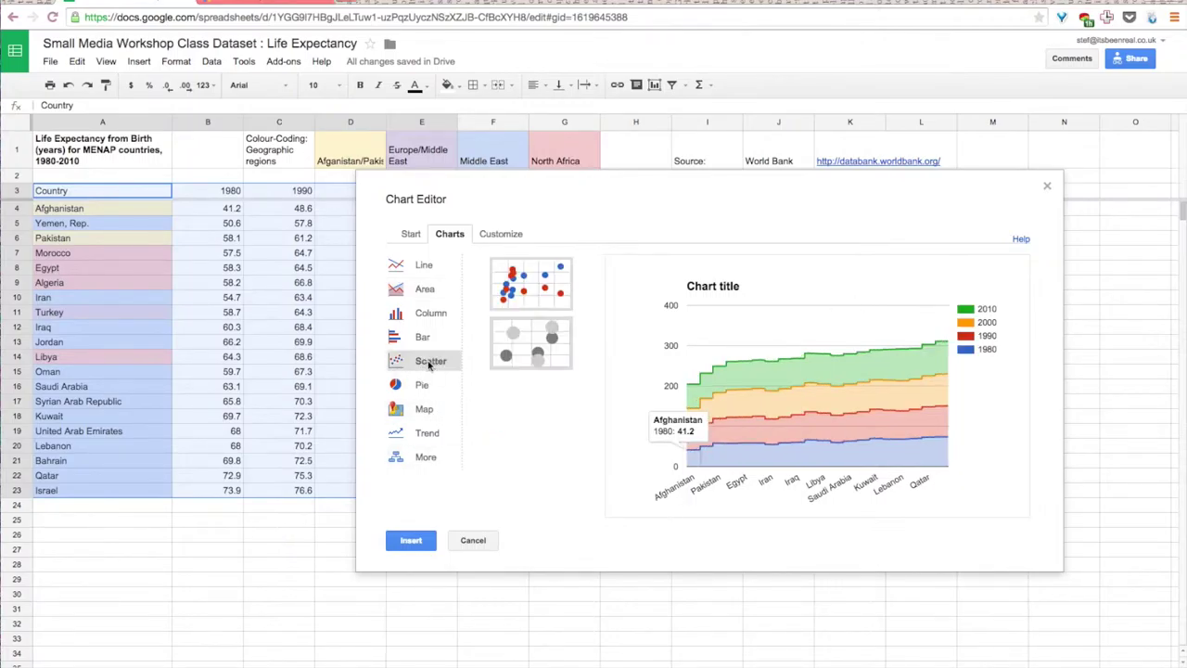
{"action": "left_click", "coordinate": [539, 297]}
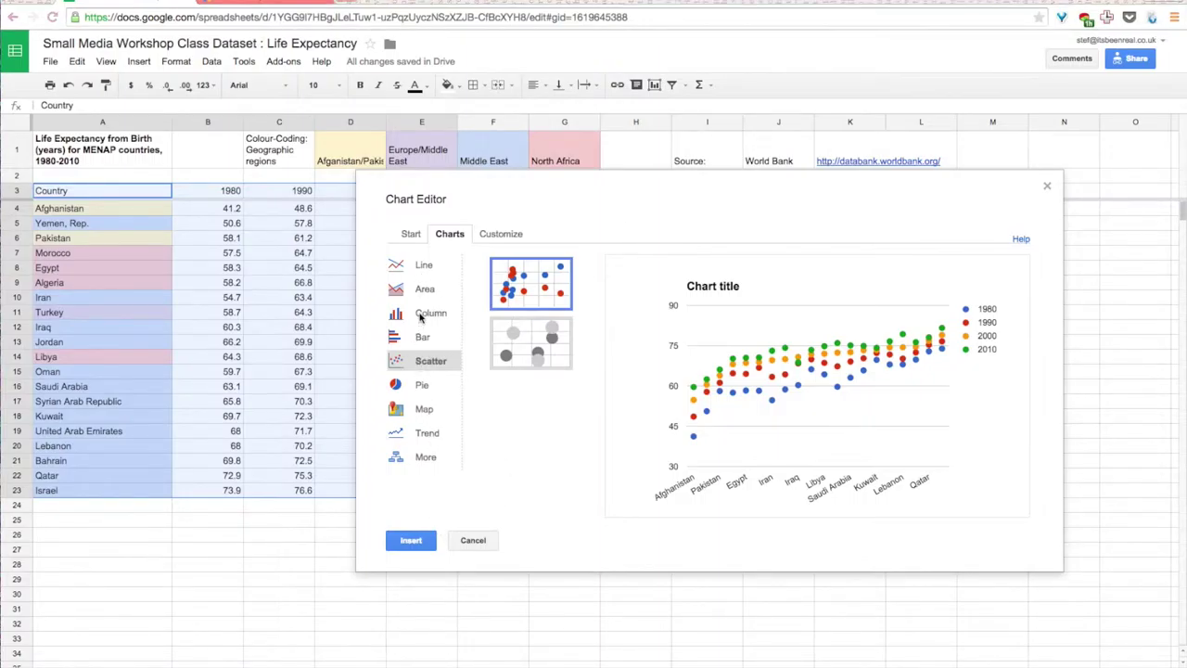
{"action": "left_click", "coordinate": [419, 388]}
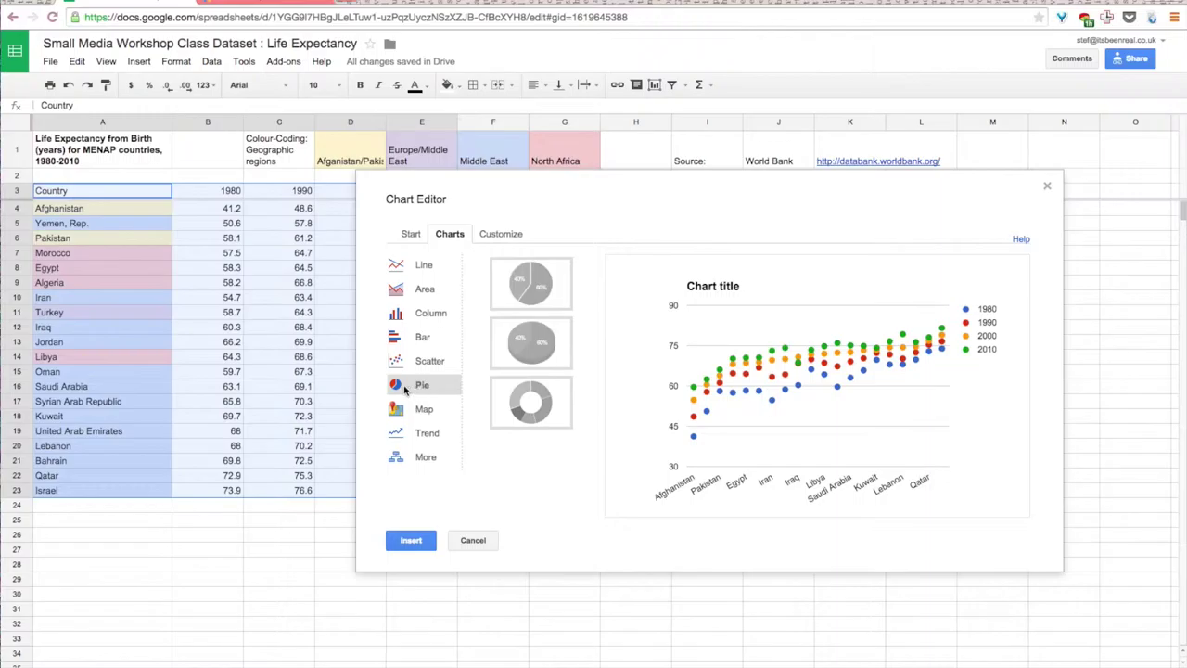
{"action": "left_click", "coordinate": [535, 284]}
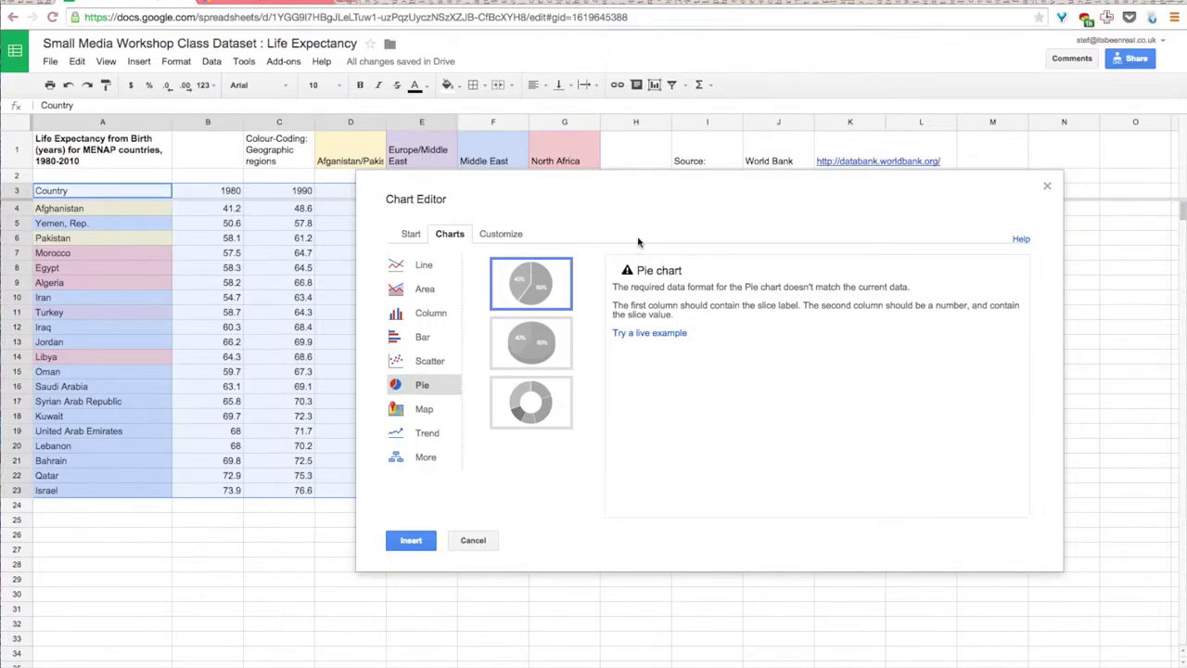
{"action": "left_click", "coordinate": [547, 357]}
{"action": "left_click", "coordinate": [547, 399]}
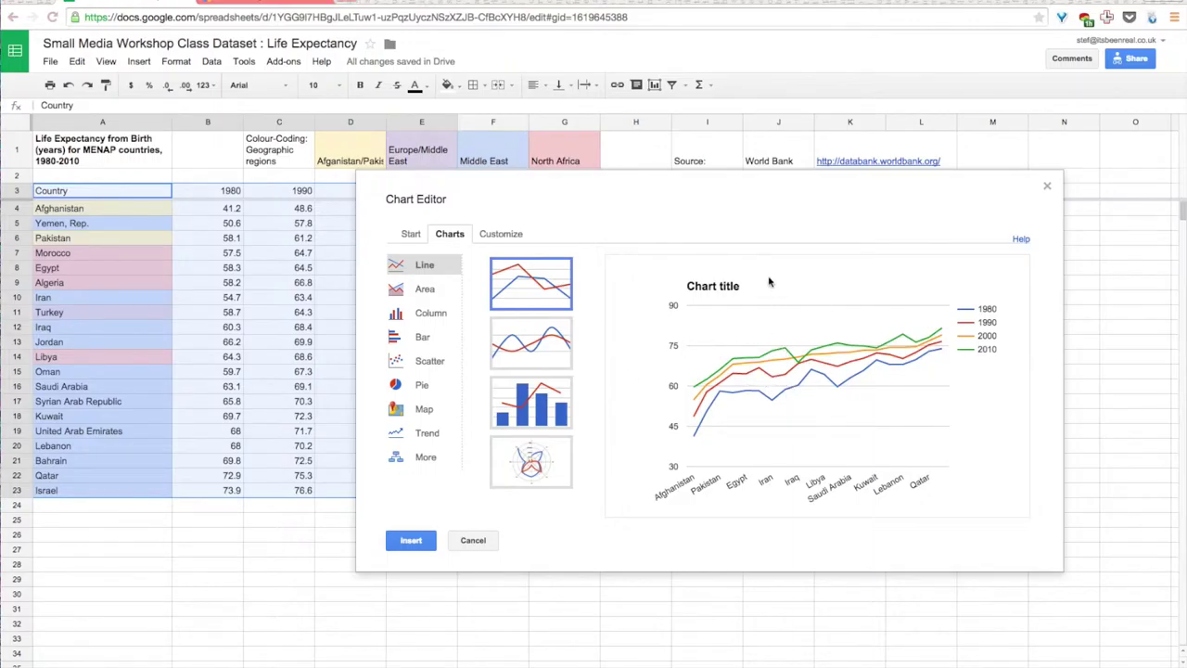
Switch the chart's rows and columns, comparing the preview with the option on and off
{"action": "left_click", "coordinate": [410, 235]}
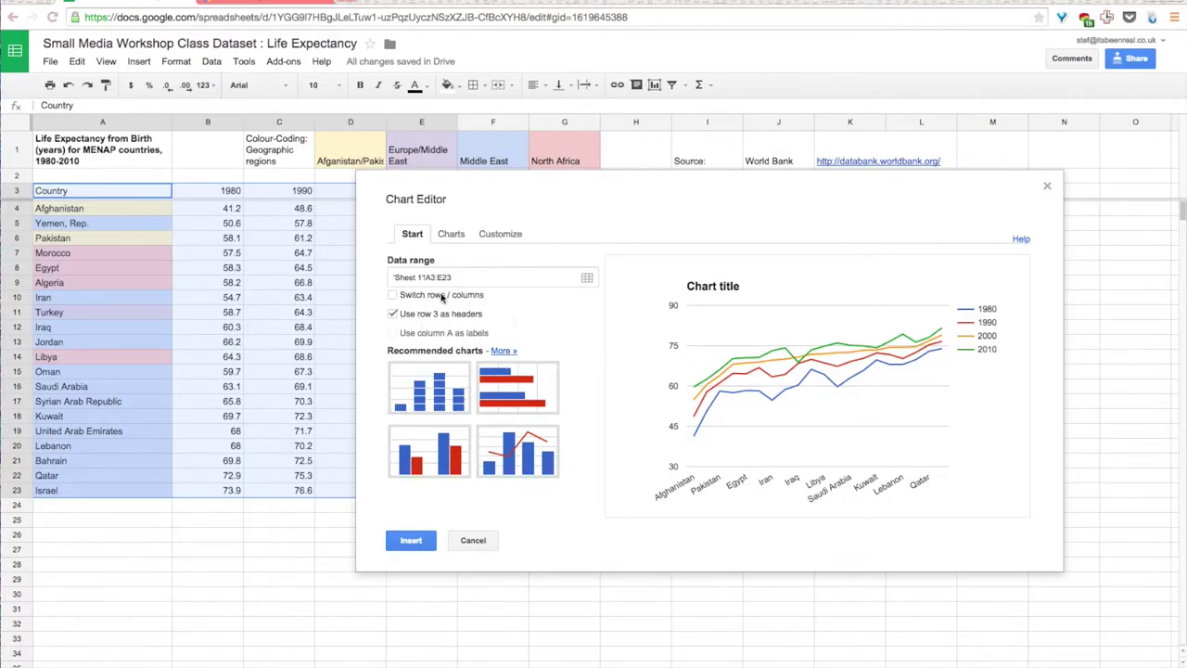
{"action": "left_click", "coordinate": [393, 296]}
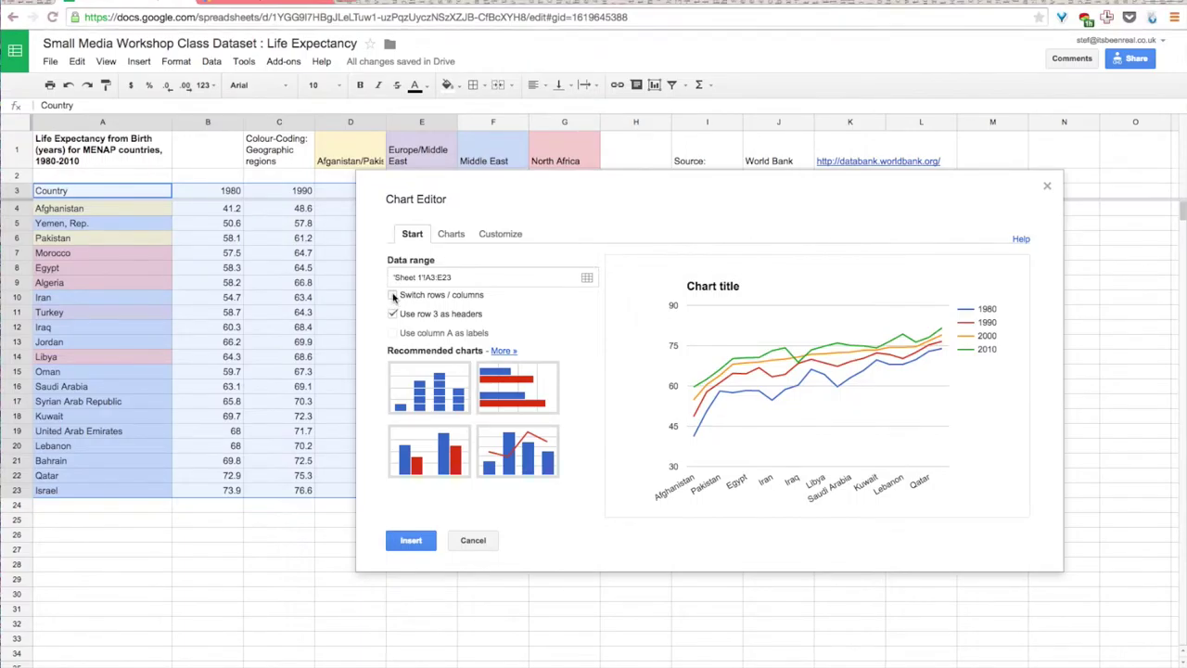
{"action": "left_click", "coordinate": [393, 296]}
{"action": "left_click", "coordinate": [394, 296]}
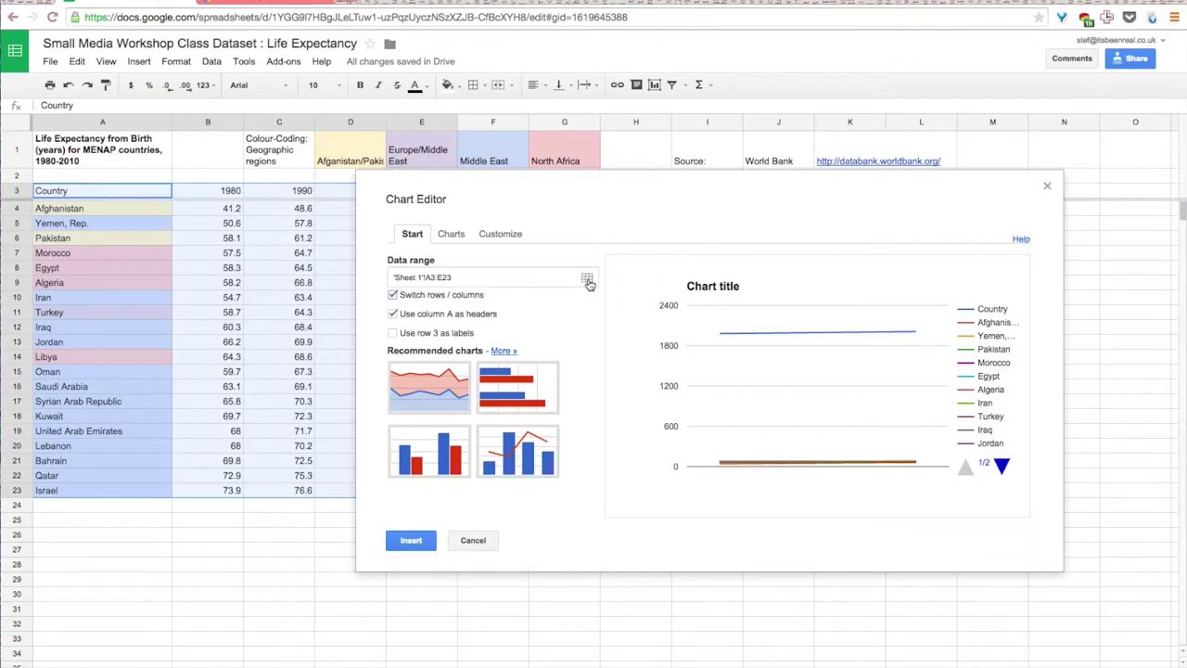
{"action": "left_click", "coordinate": [392, 296]}
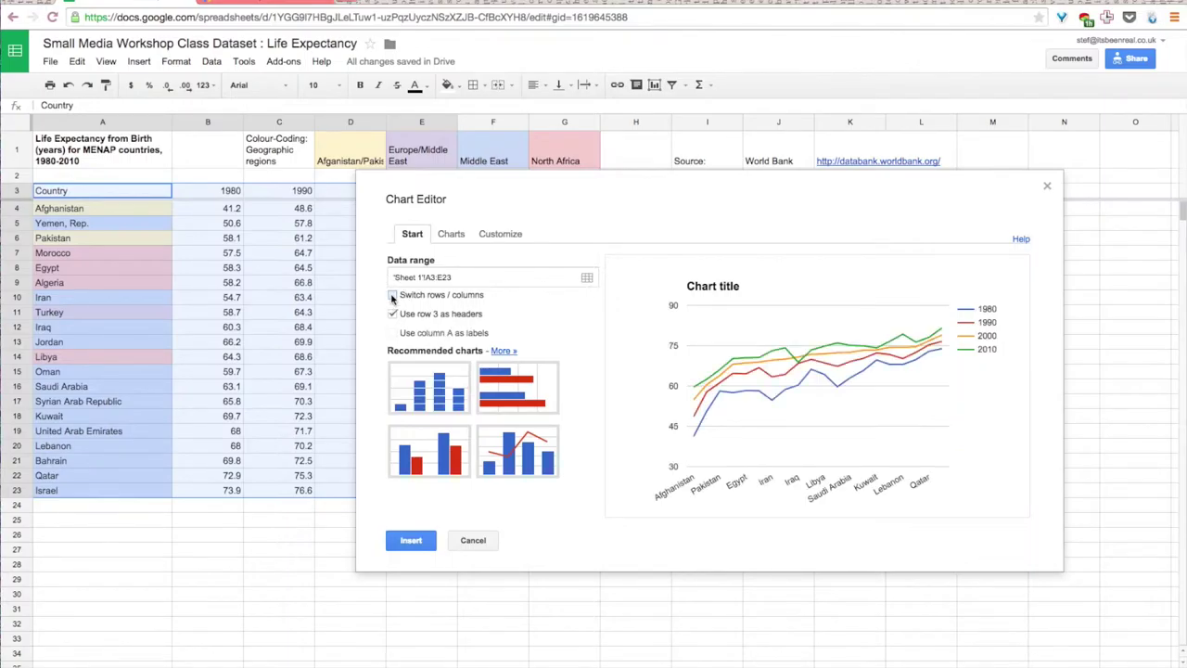
{"action": "left_click", "coordinate": [393, 296]}
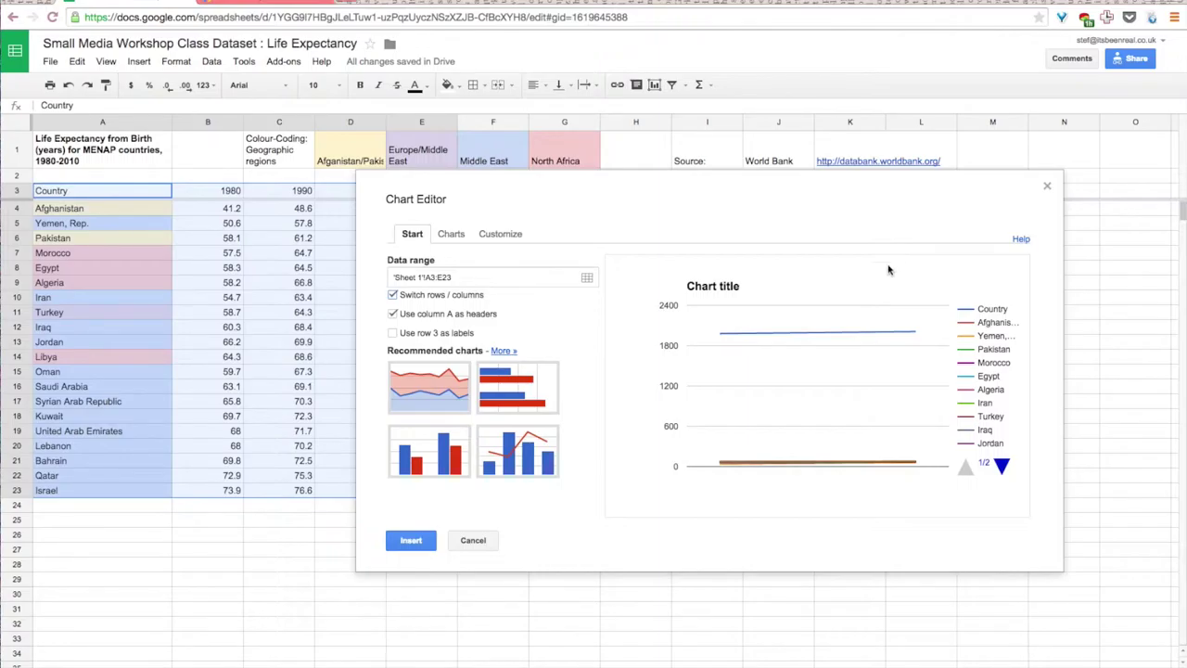
Use row 3 as labels for the chart, comparing both states, and shift the chart editor to uncover the 2000 column
{"action": "mouse_move", "coordinate": [727, 341]}
{"action": "left_click", "coordinate": [393, 333]}
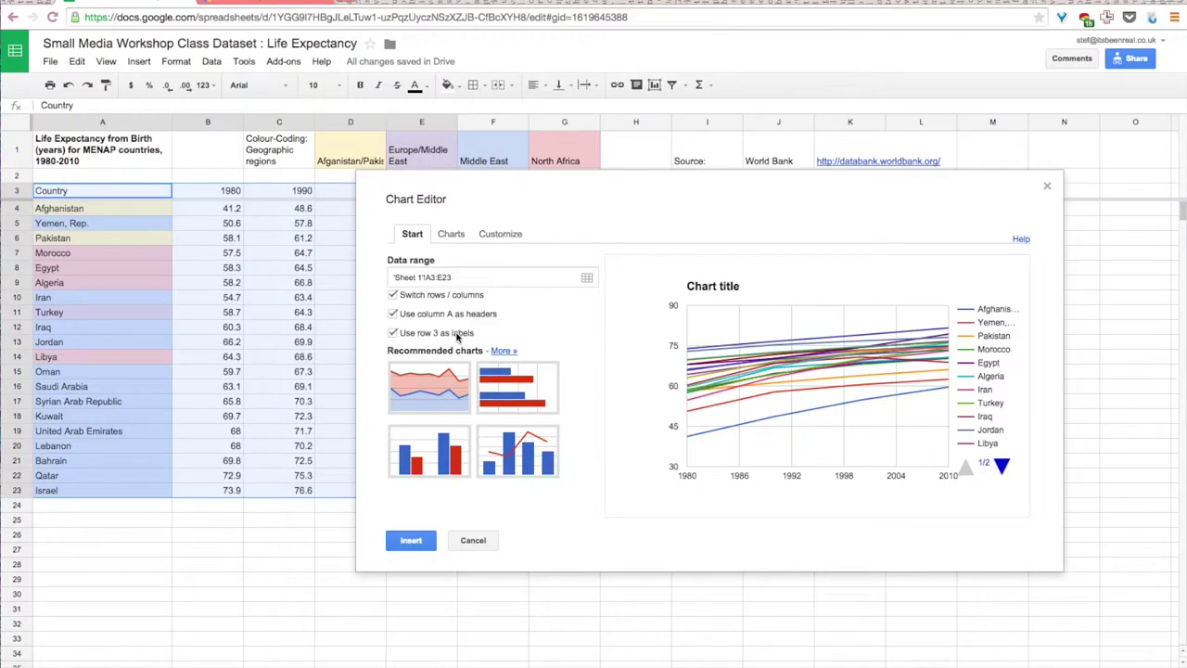
{"action": "left_click", "coordinate": [393, 334]}
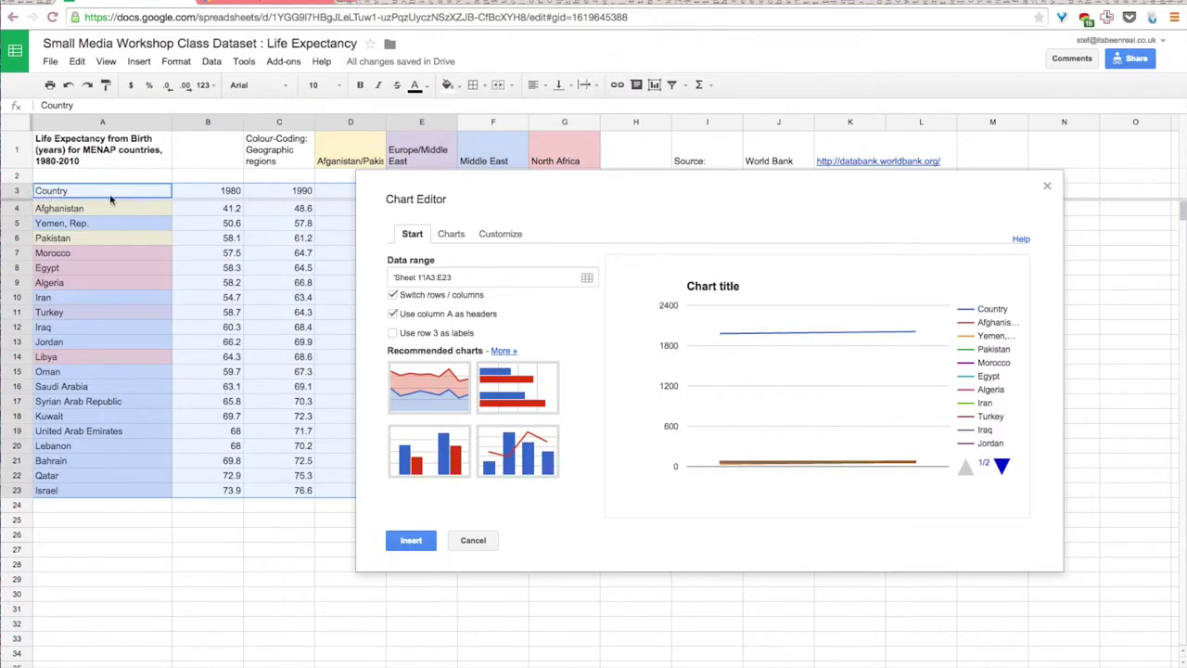
{"action": "left_click_drag", "start_coordinate": [394, 186], "coordinate": [481, 187]}
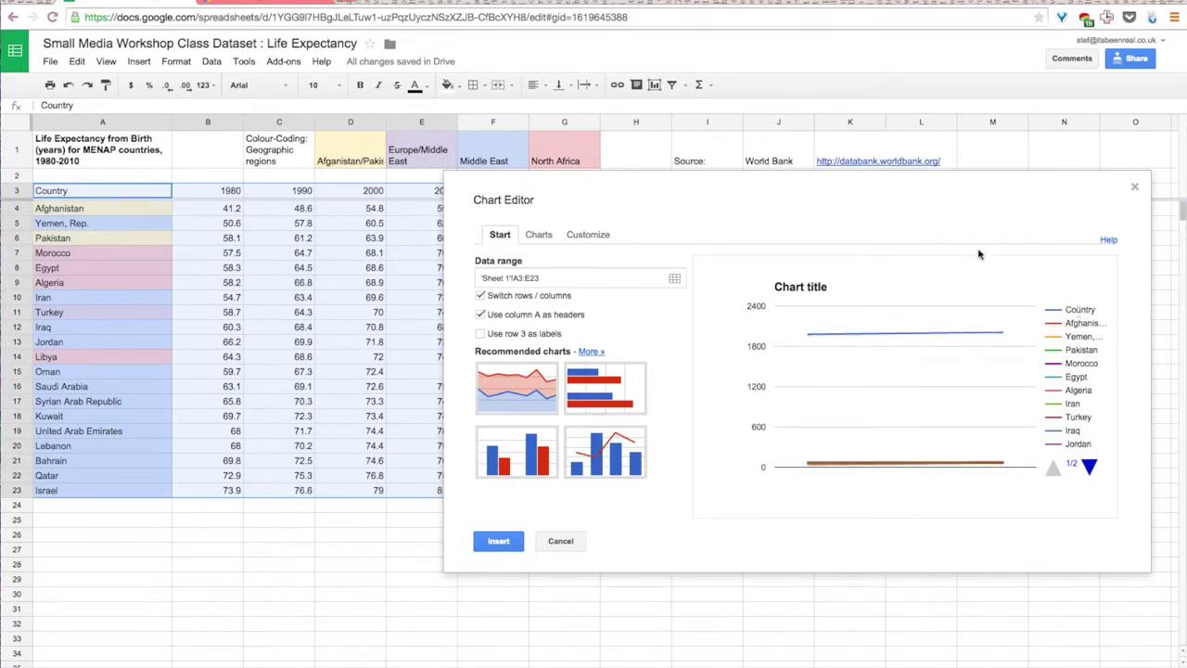
{"action": "left_click", "coordinate": [481, 334]}
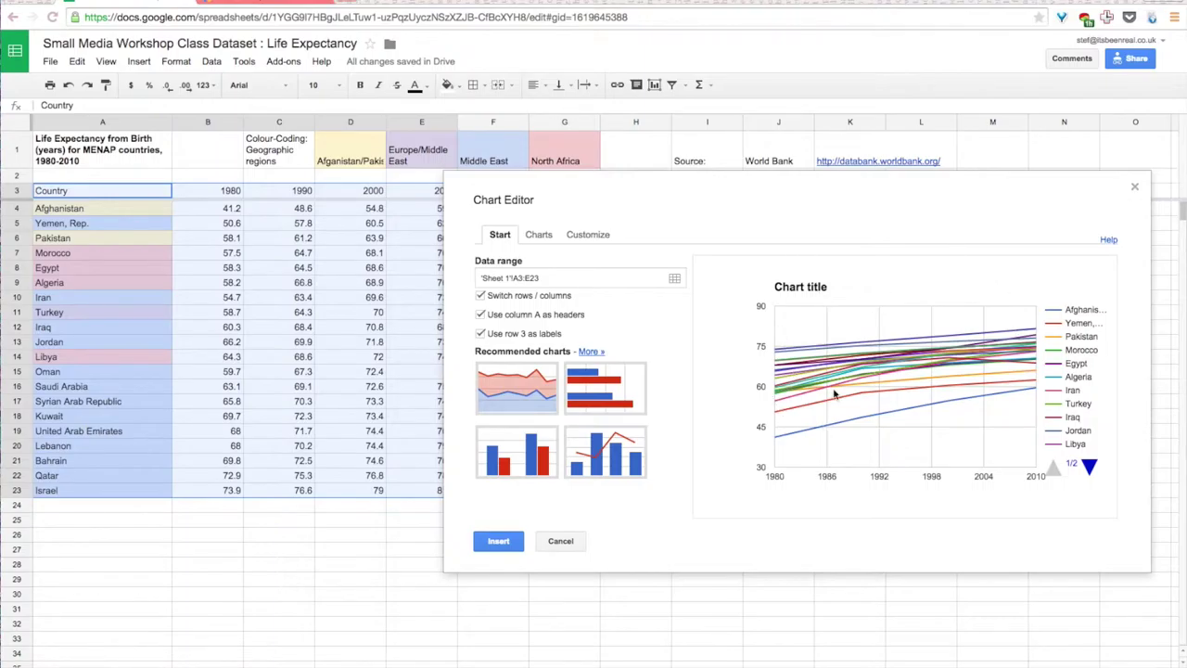
Replace the chart's placeholder title with "The Iraq War's Impact on Life"
{"action": "left_click", "coordinate": [594, 234]}
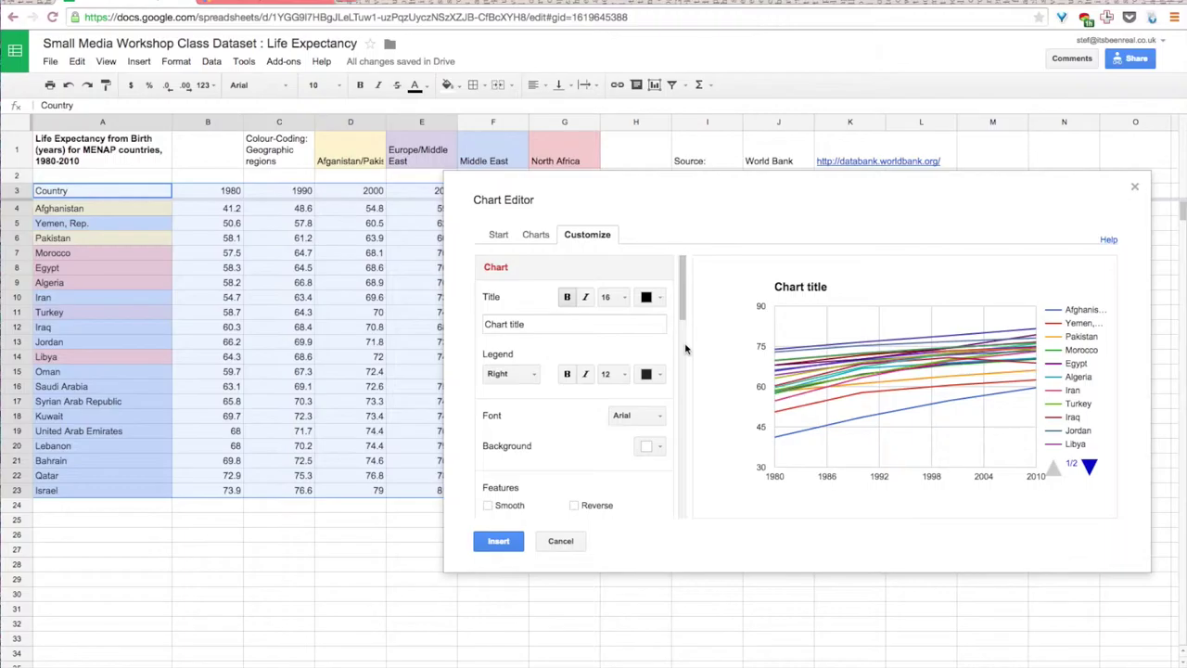
{"action": "mouse_move", "coordinate": [685, 290]}
{"action": "left_mouse_down"}
{"action": "mouse_move", "coordinate": [691, 500]}
{"action": "mouse_move", "coordinate": [682, 269]}
{"action": "left_mouse_up"}
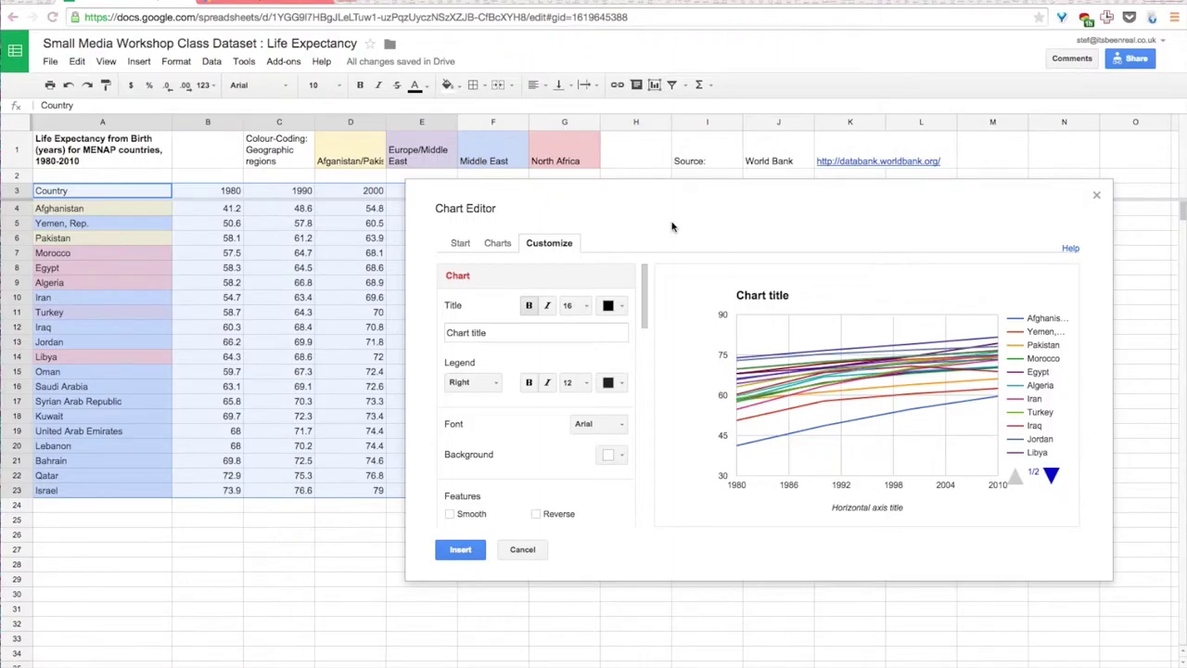
{"action": "left_click", "coordinate": [498, 332]}
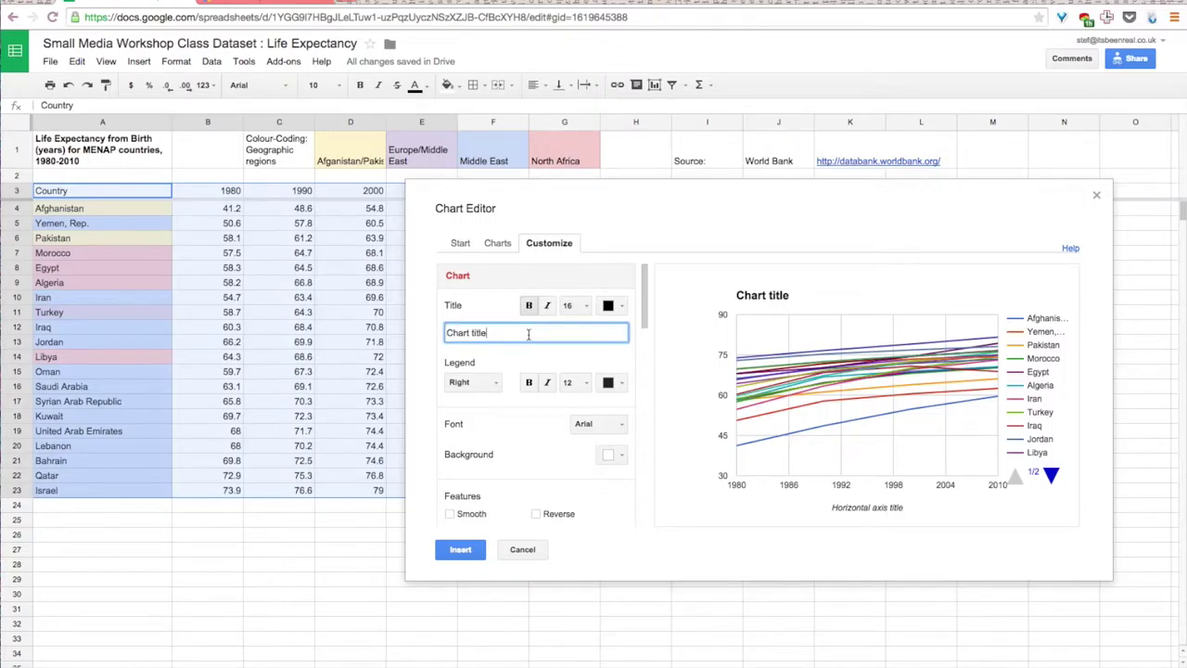
{"action": "left_click_drag", "start_coordinate": [487, 332], "coordinate": [443, 324]}
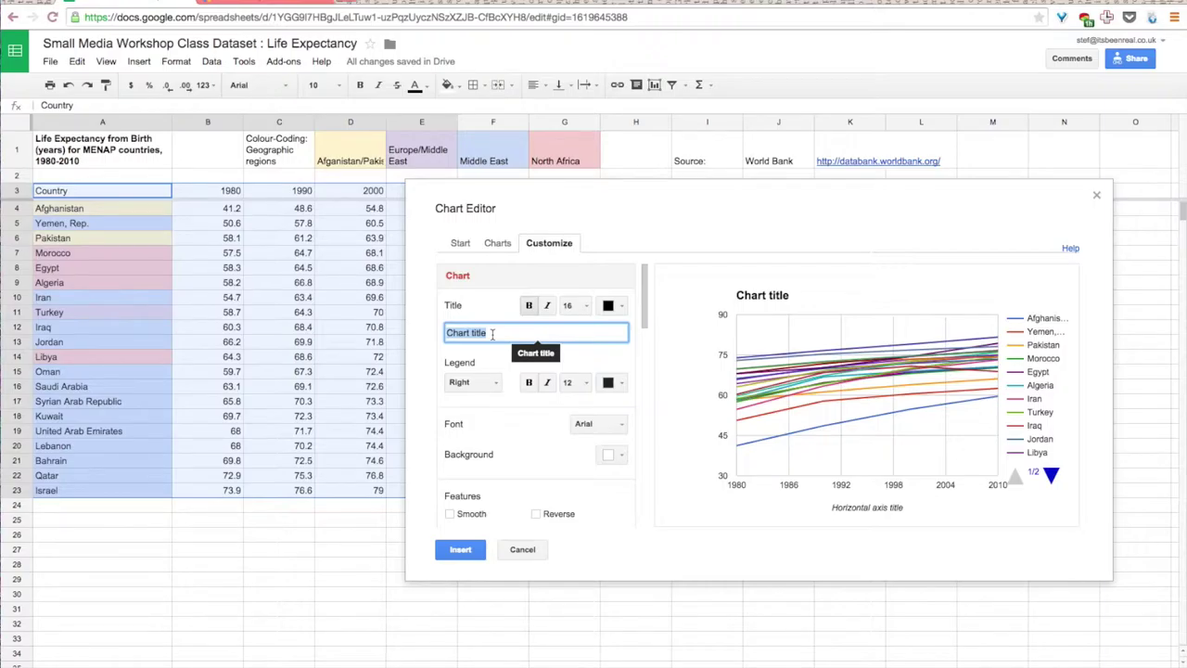
{"action": "key", "text": "BackSpace"}
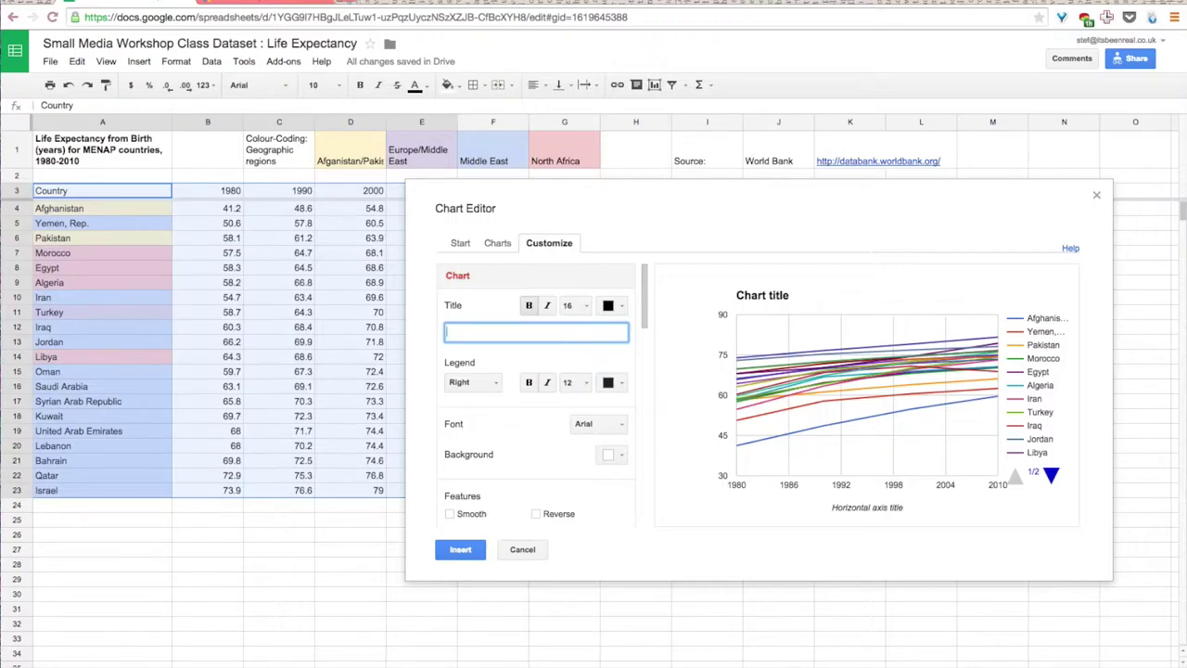
{"action": "type", "text": "The Iraq War's Impact on Life"}
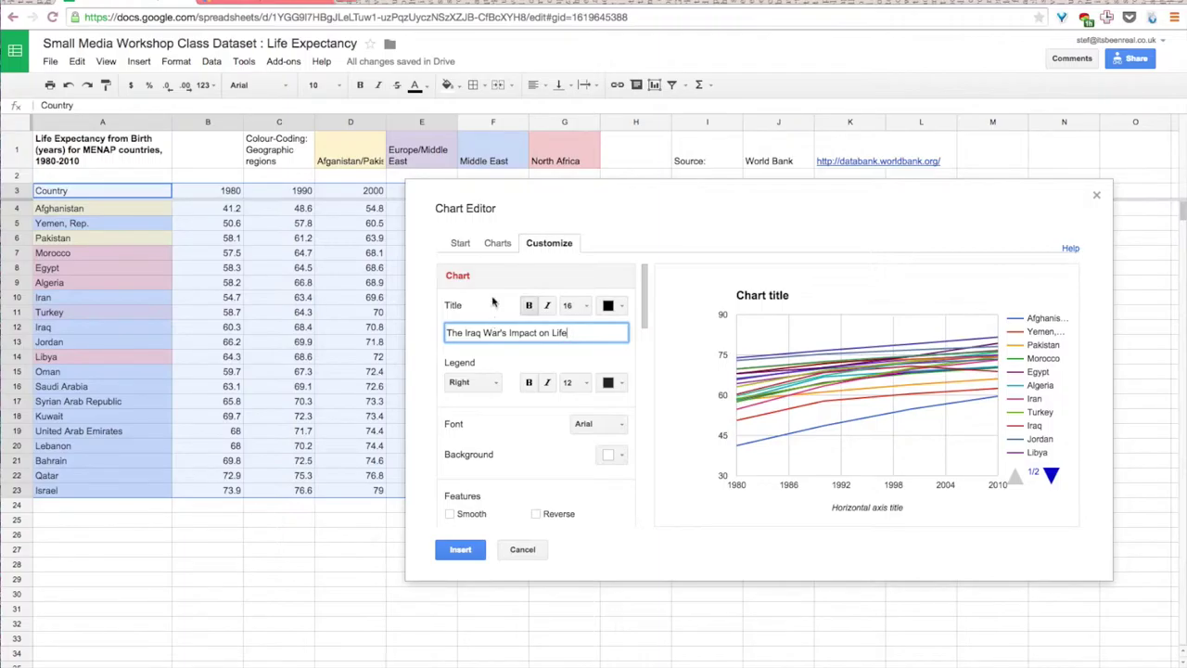
{"action": "left_click", "coordinate": [639, 236]}
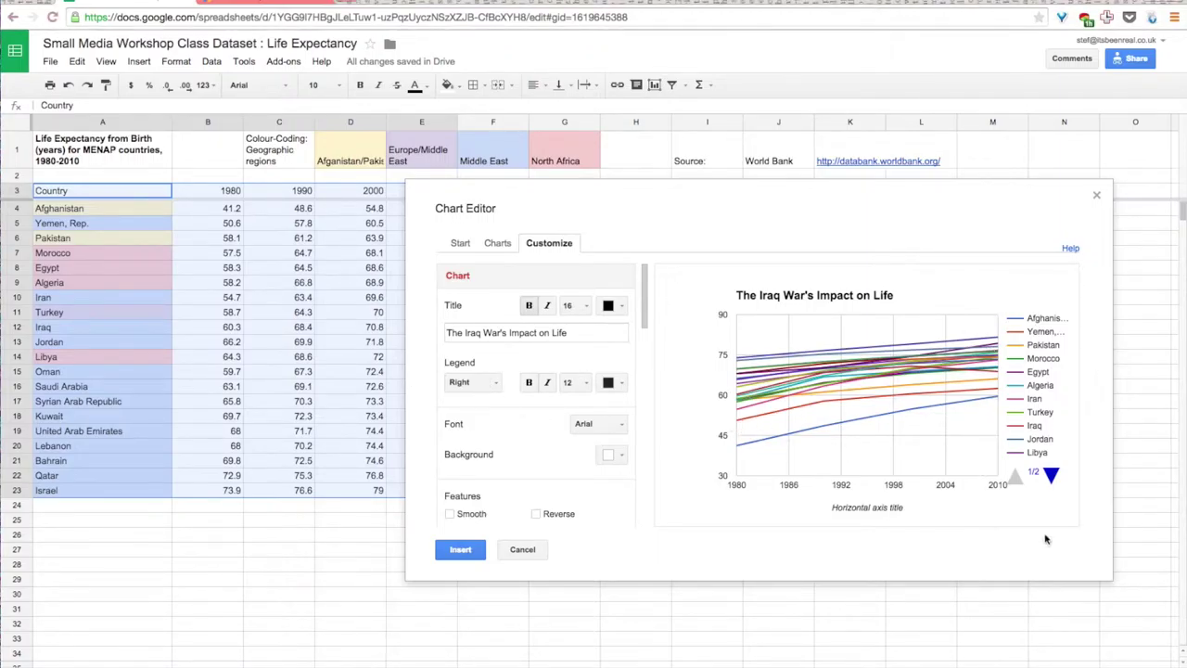
Try the legend at the bottom, inside the plot and set to None, and return it to Right
{"action": "left_click", "coordinate": [490, 383]}
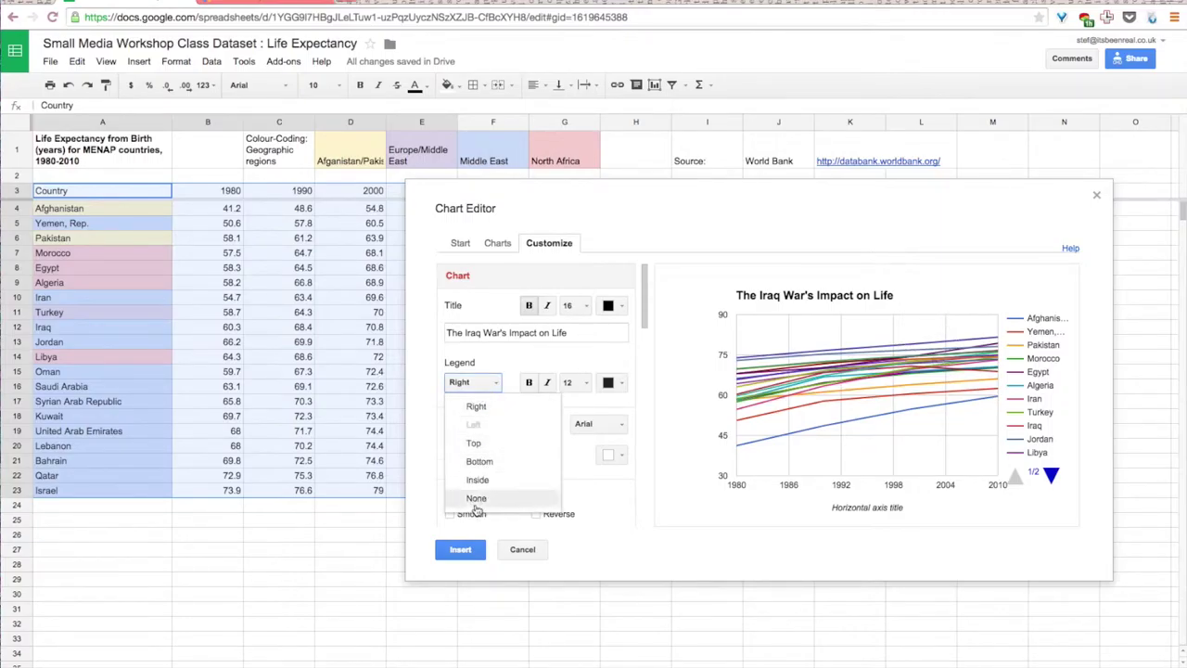
{"action": "left_click", "coordinate": [479, 462]}
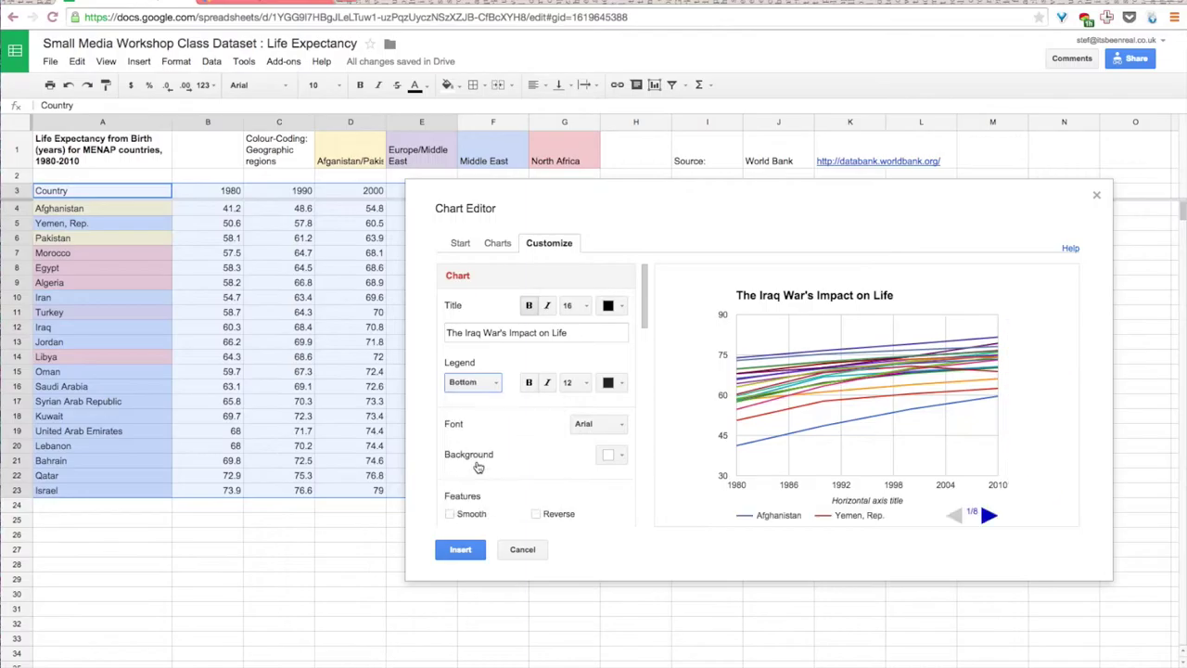
{"action": "left_click", "coordinate": [493, 384]}
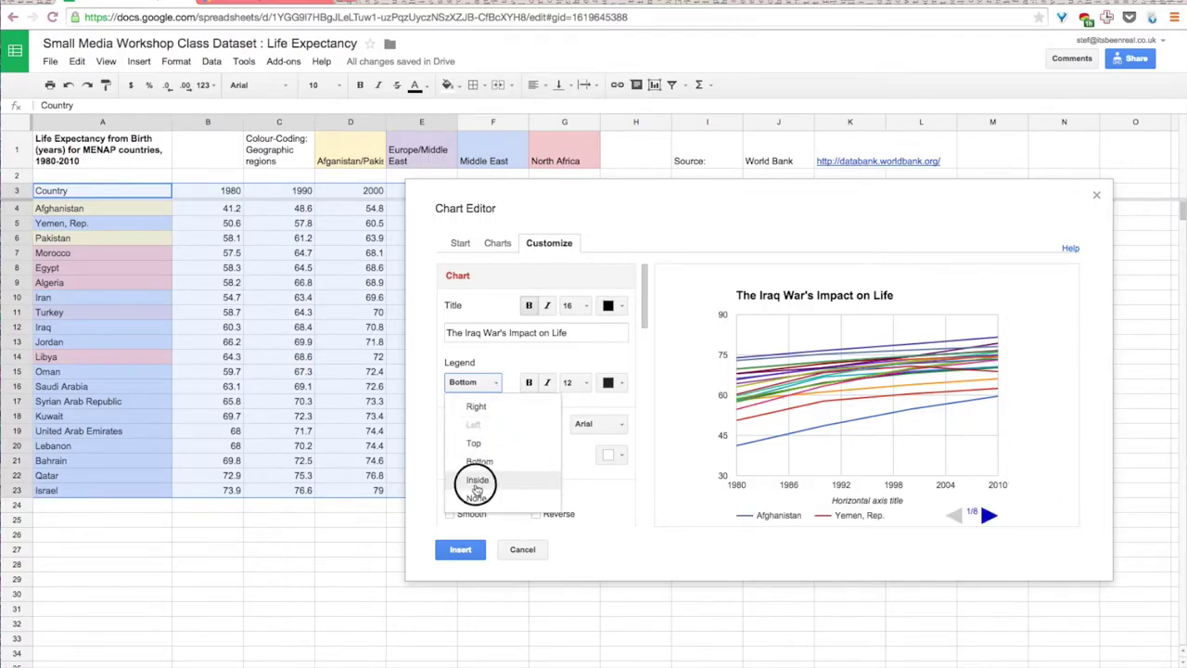
{"action": "left_click", "coordinate": [476, 490]}
{"action": "left_click", "coordinate": [494, 382]}
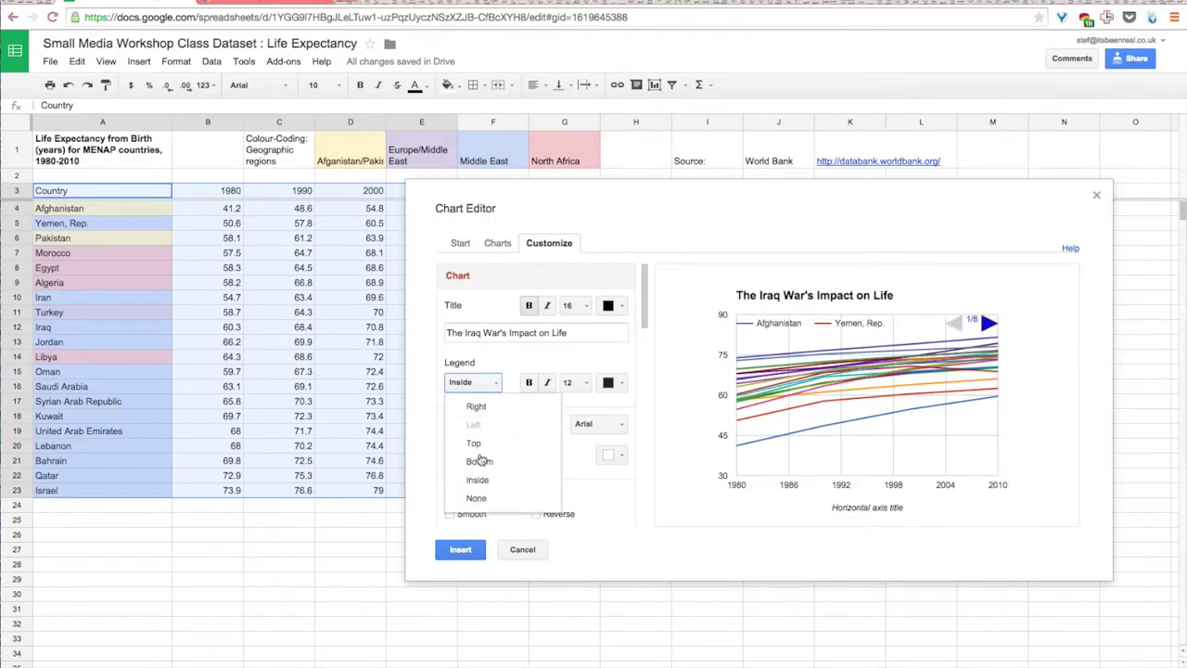
{"action": "left_click", "coordinate": [477, 499]}
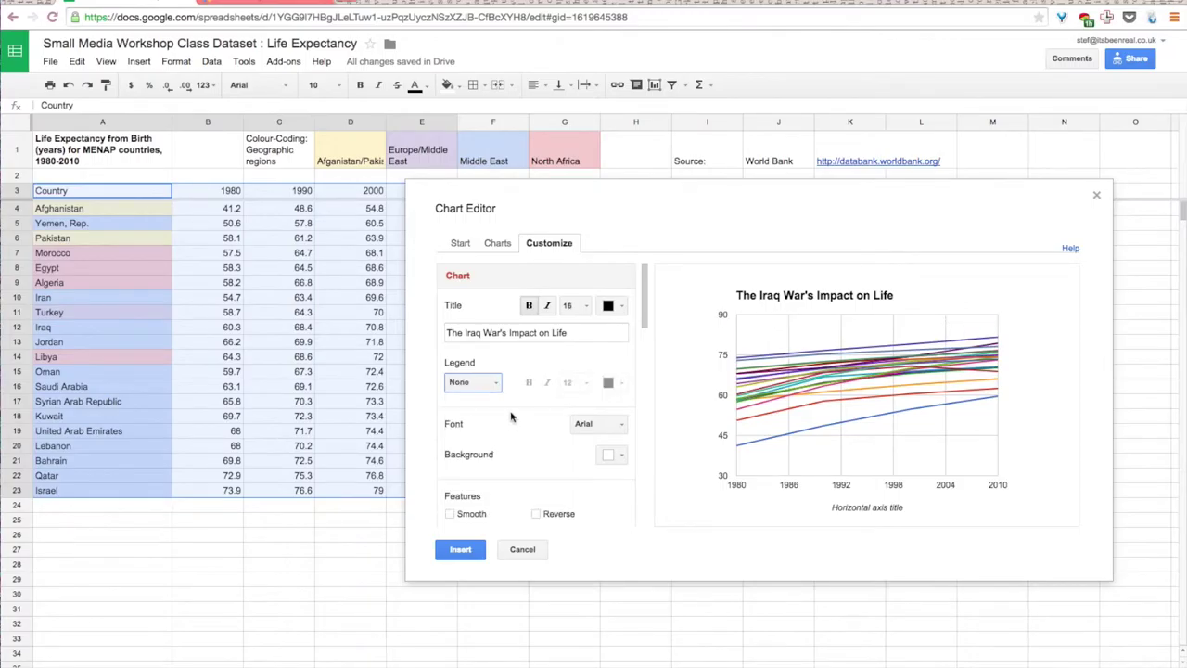
{"action": "left_click", "coordinate": [494, 383]}
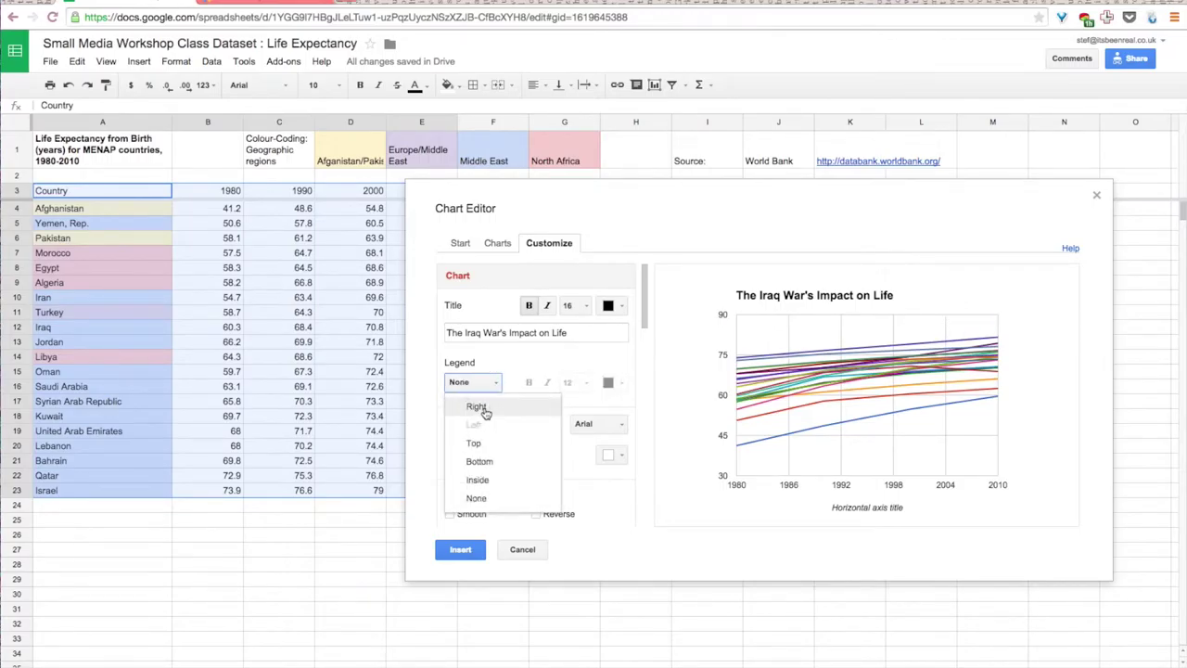
{"action": "left_click", "coordinate": [476, 408]}
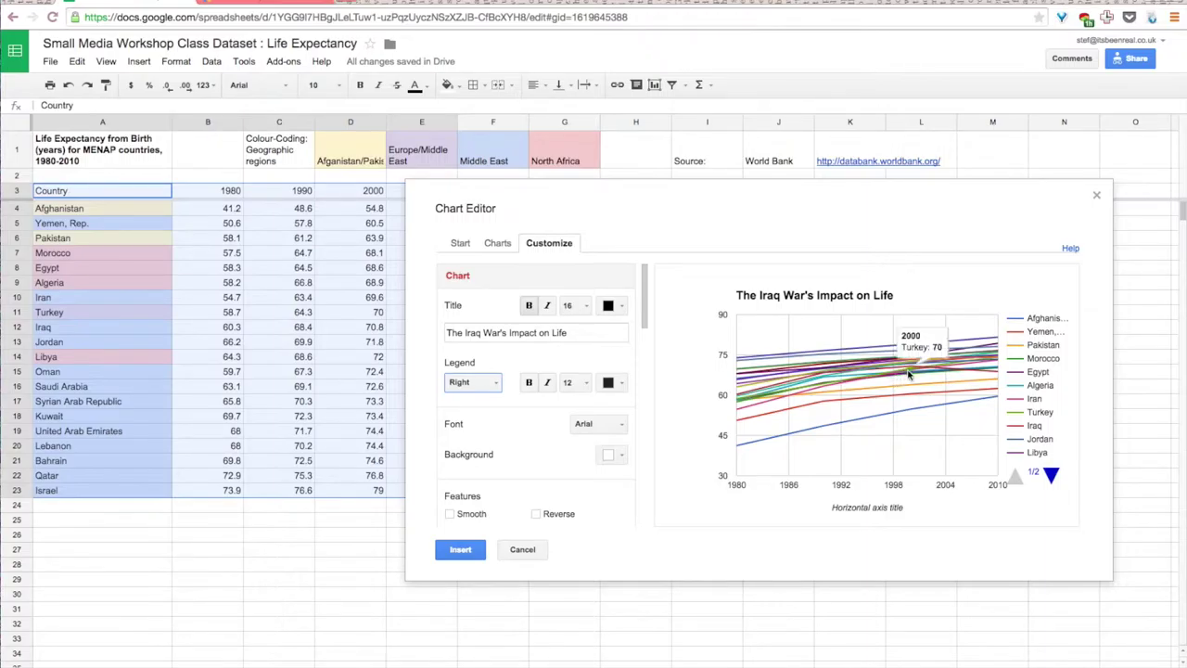
Set the chart's font to Sans Serif
{"action": "mouse_move", "coordinate": [918, 358]}
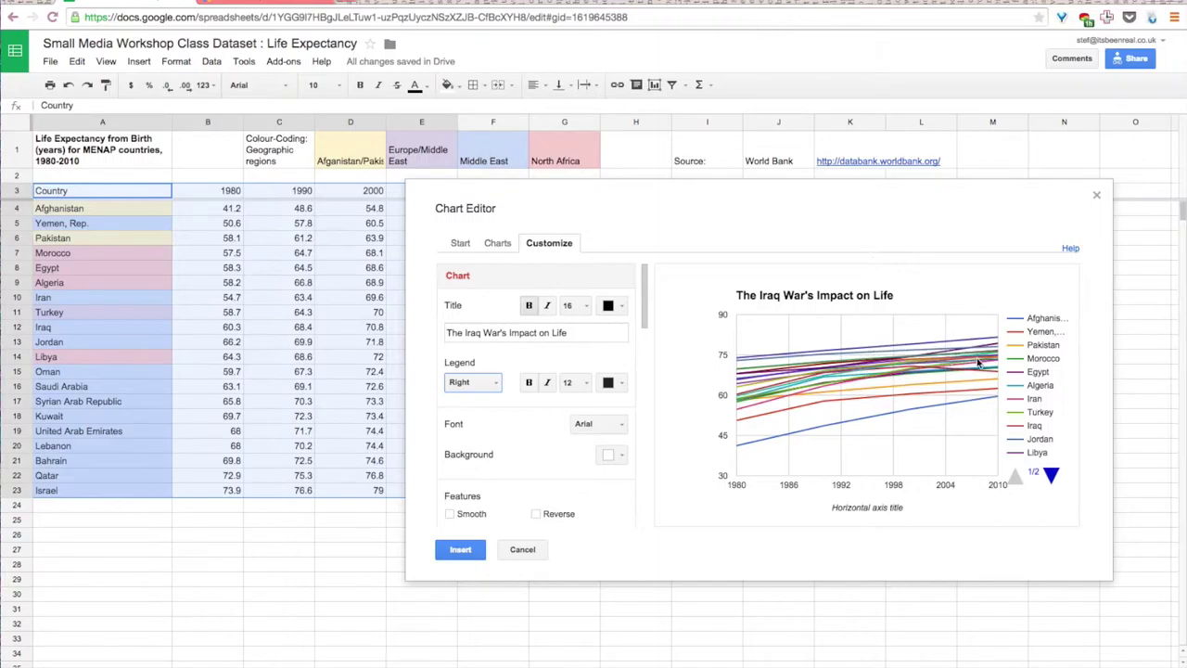
{"action": "mouse_move", "coordinate": [999, 374]}
{"action": "mouse_move", "coordinate": [1003, 344]}
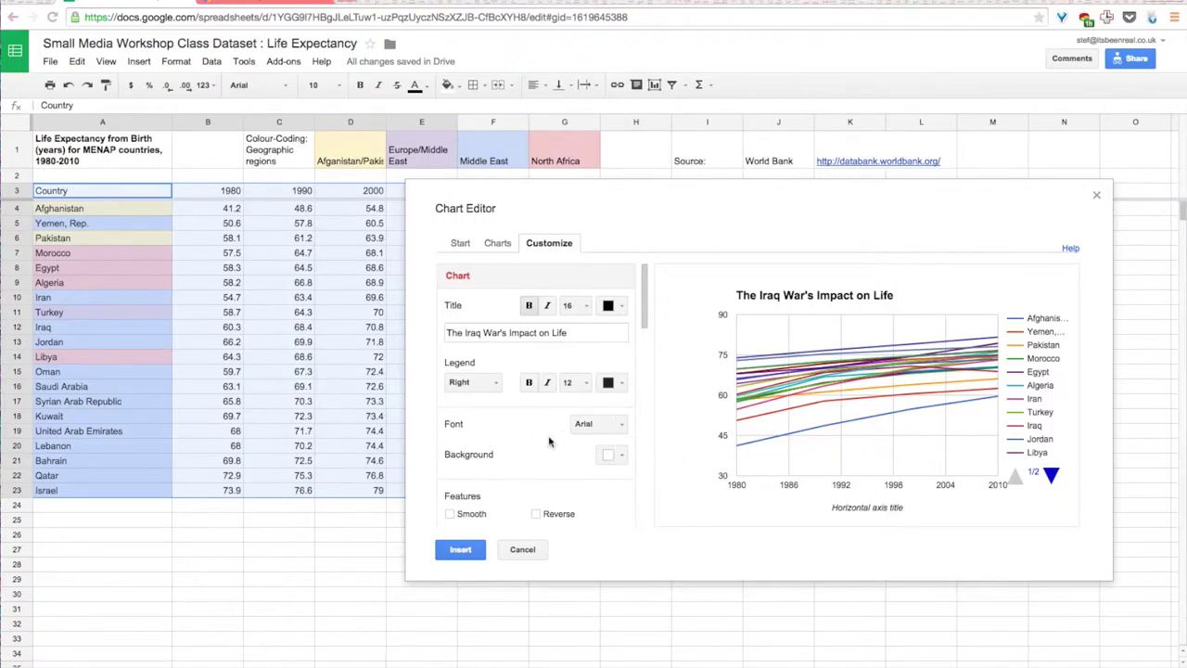
{"action": "scroll", "coordinate": [545, 439], "scroll_direction": "down", "scroll_amount": 1}
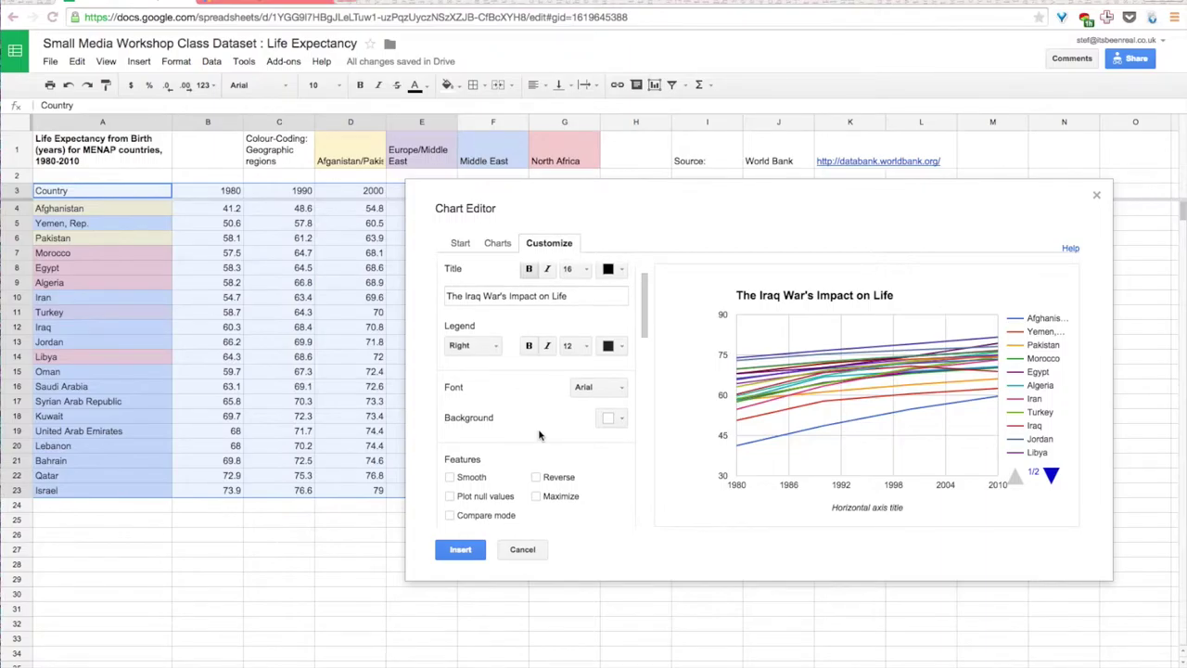
{"action": "left_click", "coordinate": [622, 392]}
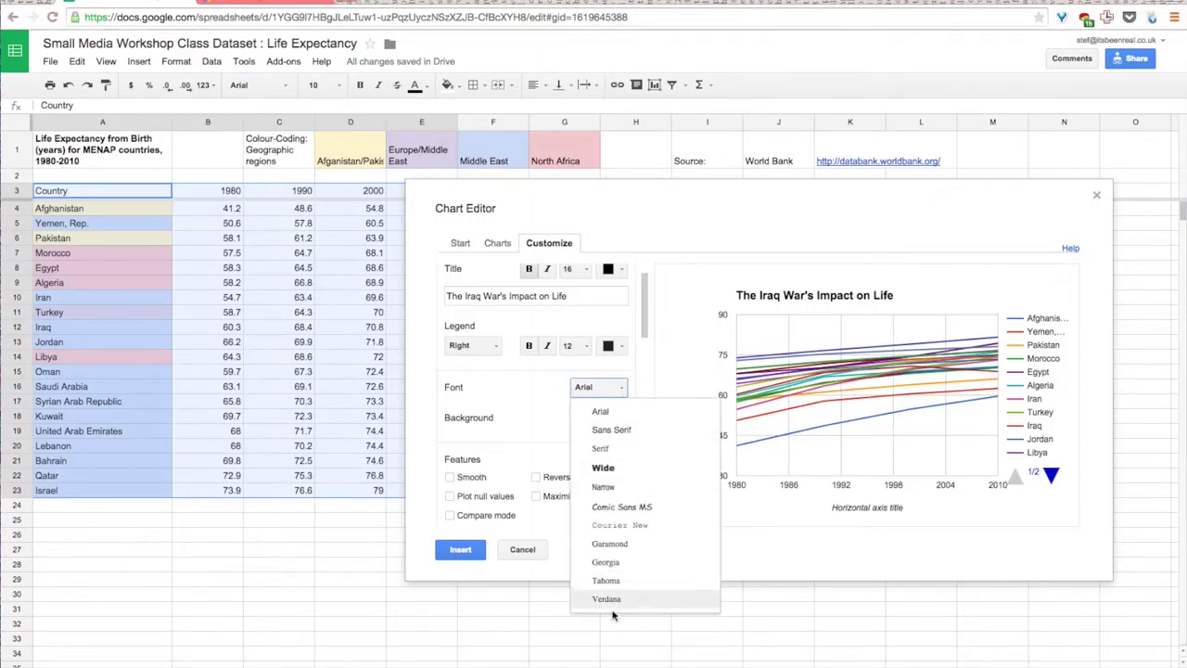
{"action": "left_click", "coordinate": [656, 392]}
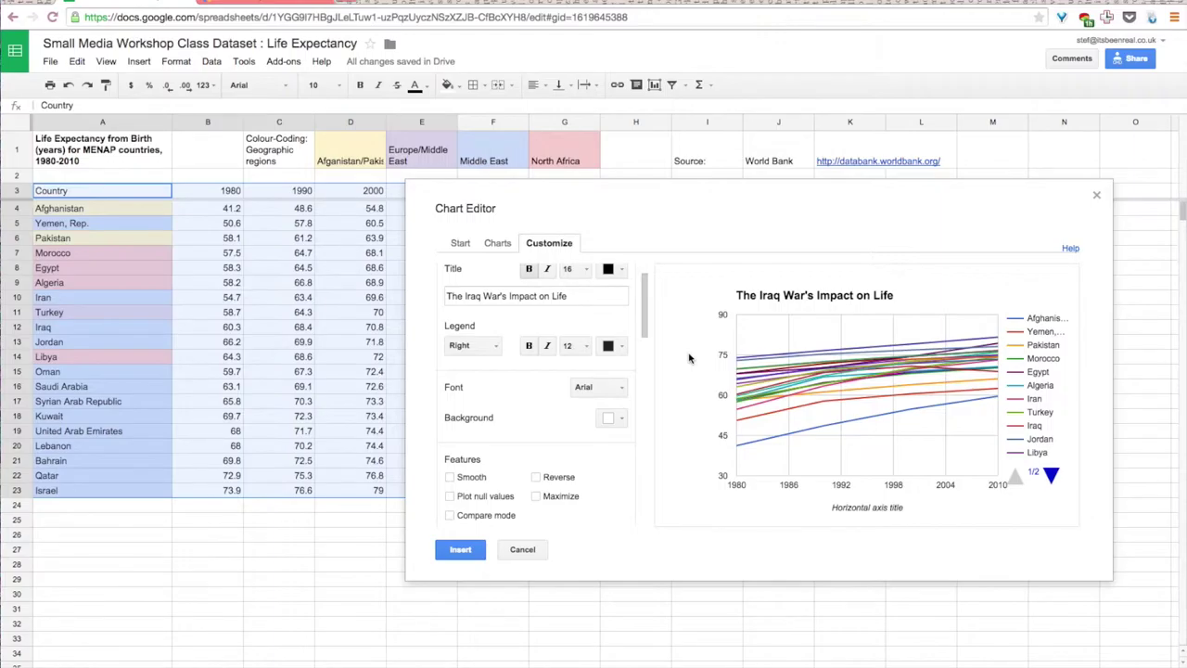
{"action": "left_click", "coordinate": [612, 387]}
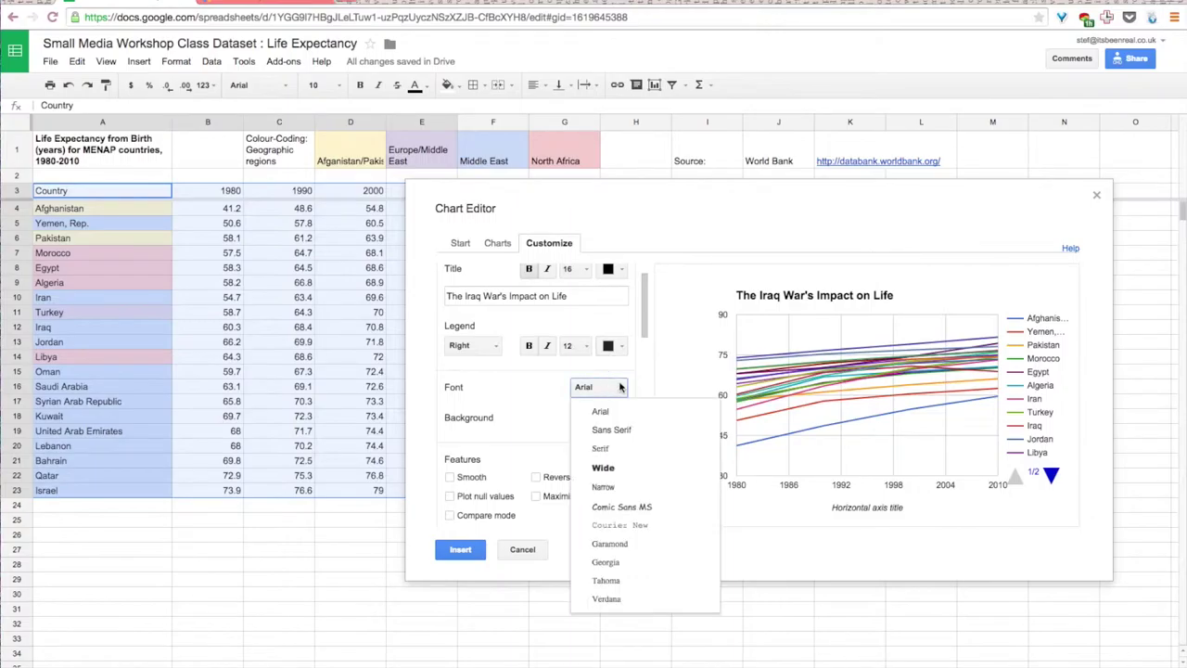
{"action": "left_click", "coordinate": [611, 431]}
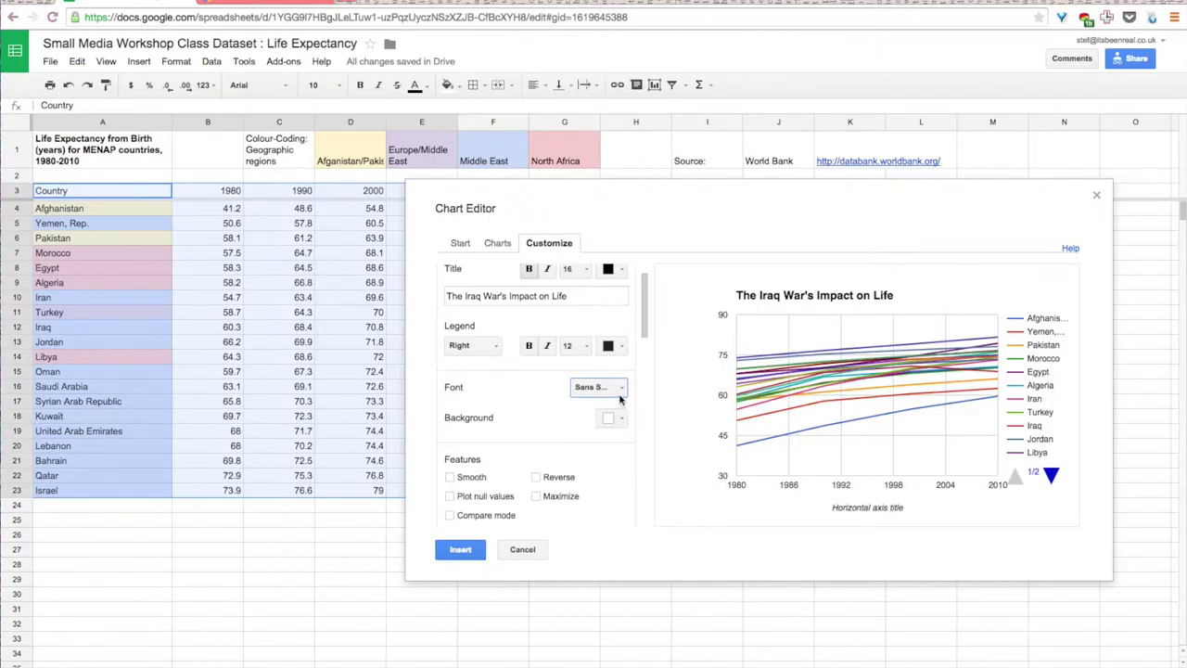
{"action": "left_click", "coordinate": [603, 388]}
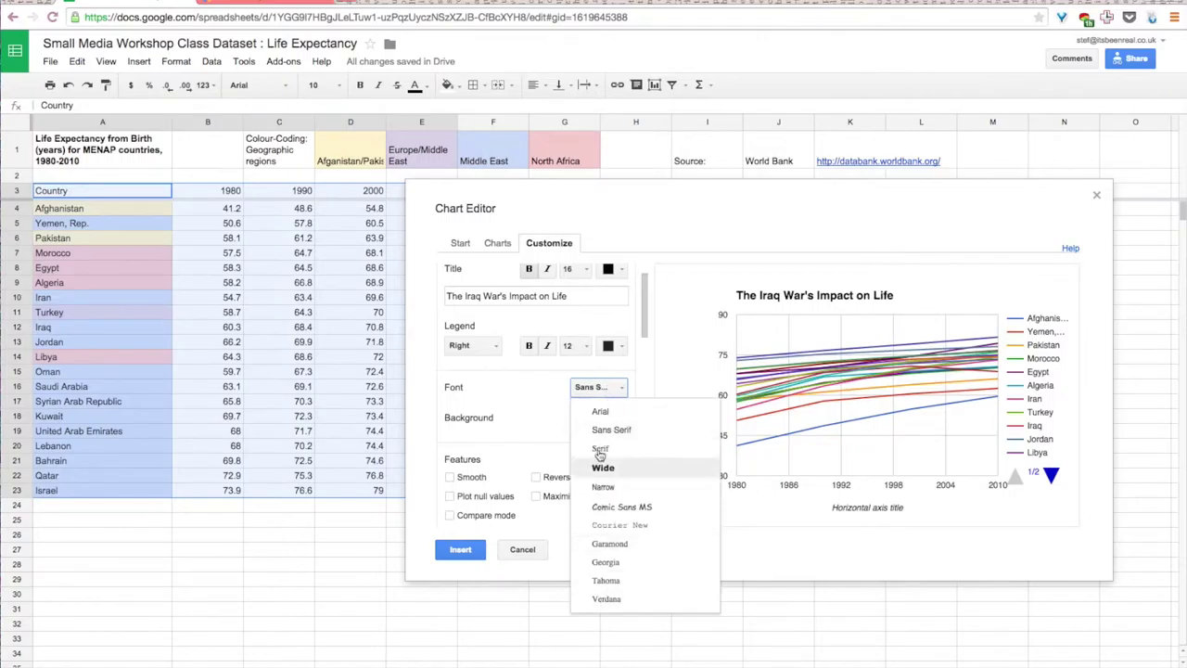
{"action": "left_click", "coordinate": [544, 406]}
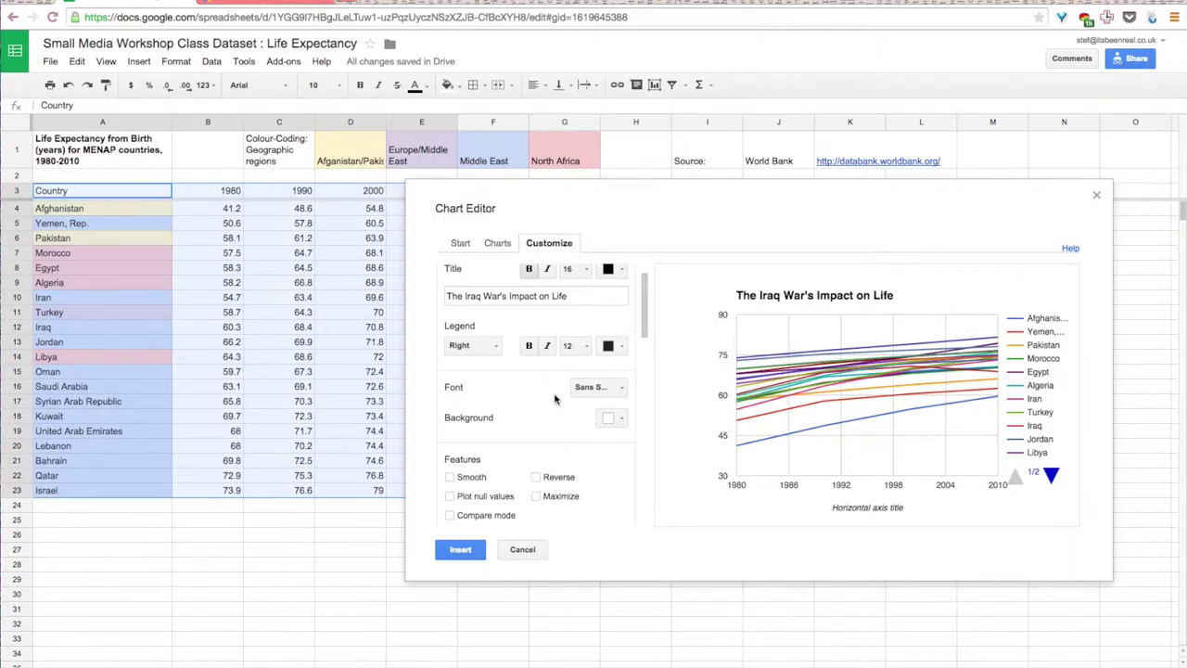
Try a dark grey and a golden yellow chart background, and return the background to white
{"action": "left_click", "coordinate": [624, 423]}
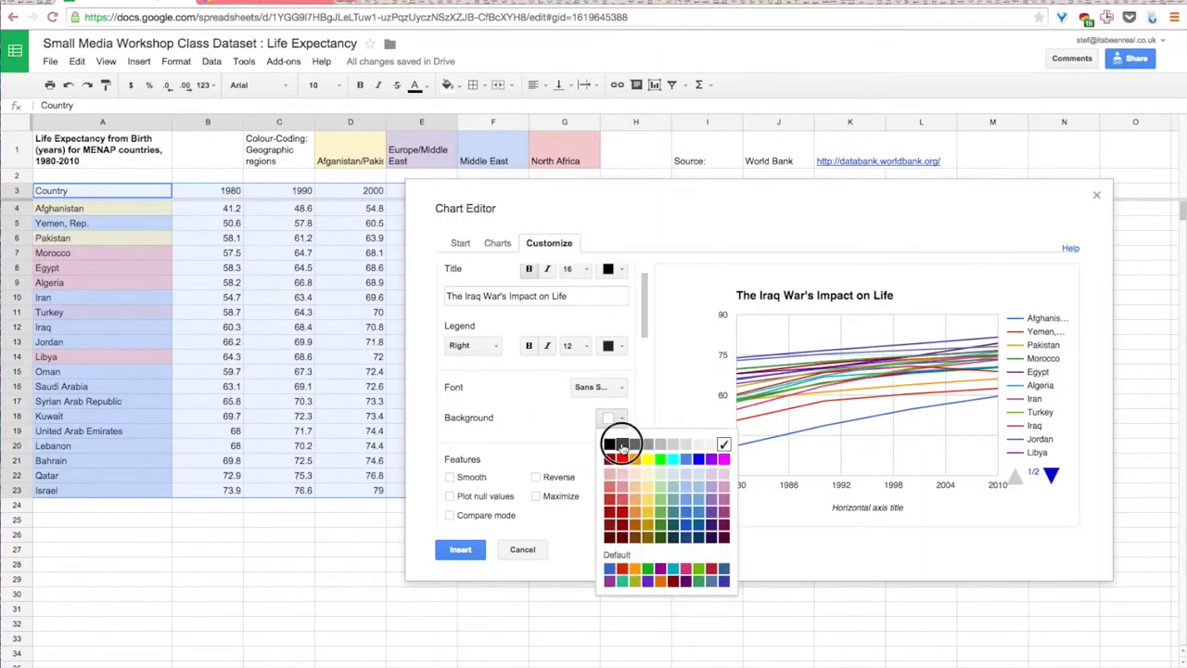
{"action": "left_click", "coordinate": [623, 449]}
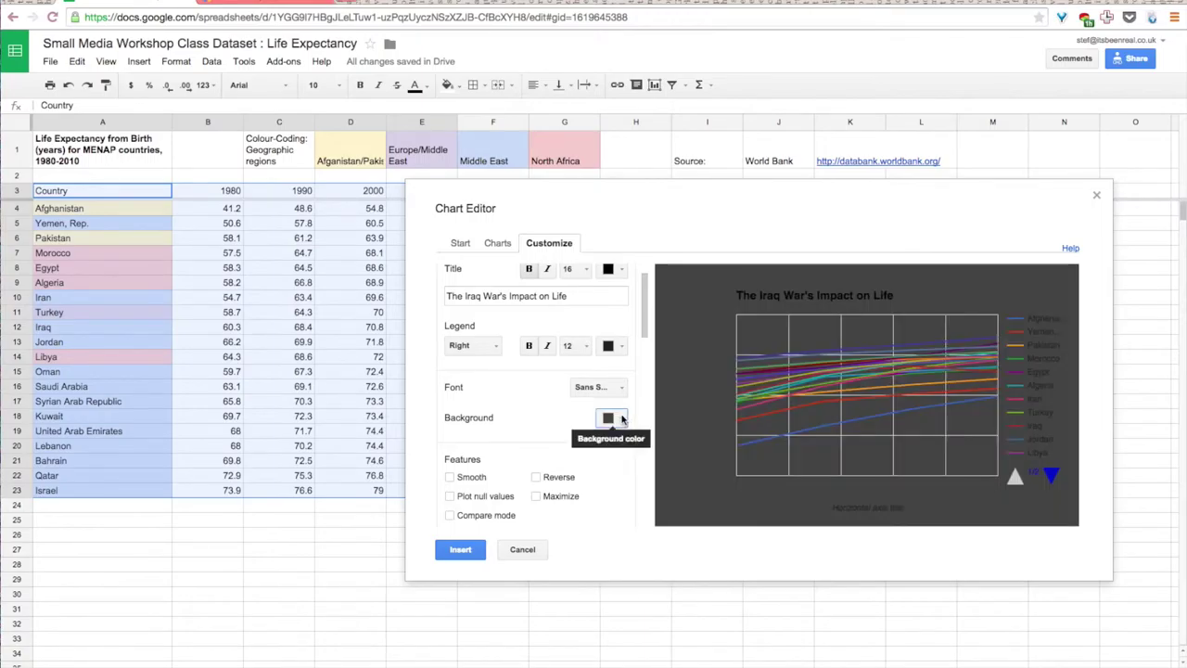
{"action": "left_click", "coordinate": [622, 418]}
{"action": "left_click", "coordinate": [647, 458]}
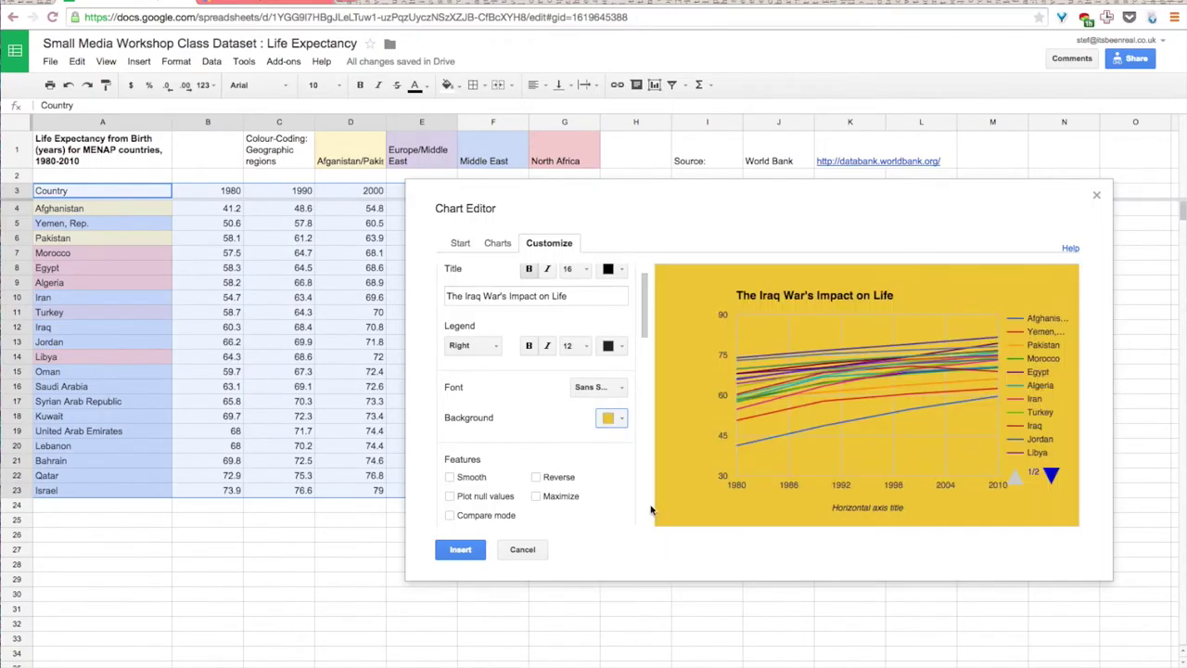
{"action": "left_click", "coordinate": [624, 420]}
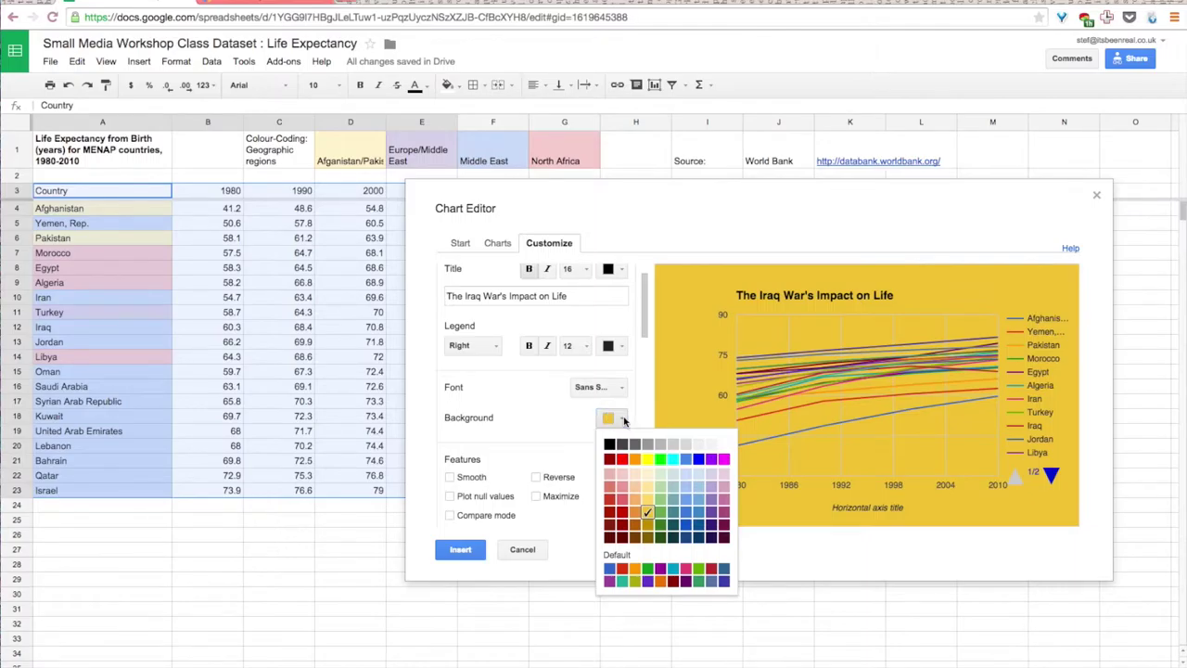
{"action": "left_click", "coordinate": [725, 445]}
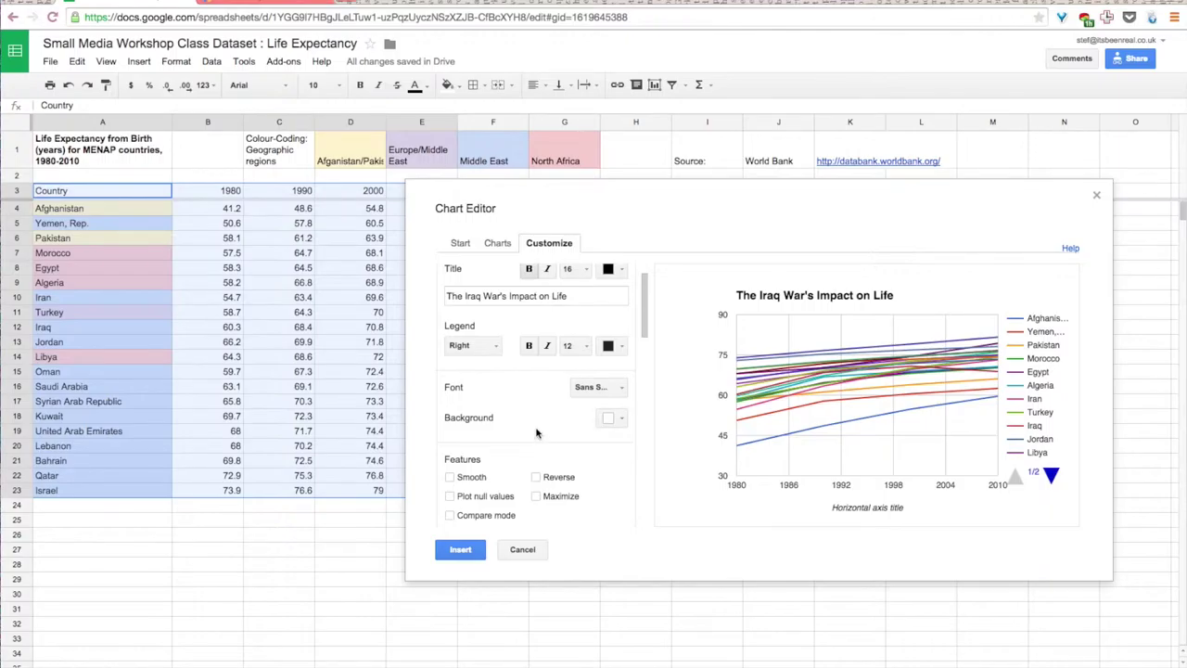
Replace the horizontal axis's placeholder title with "Years"
{"action": "scroll", "coordinate": [536, 433], "scroll_direction": "down", "scroll_amount": 1}
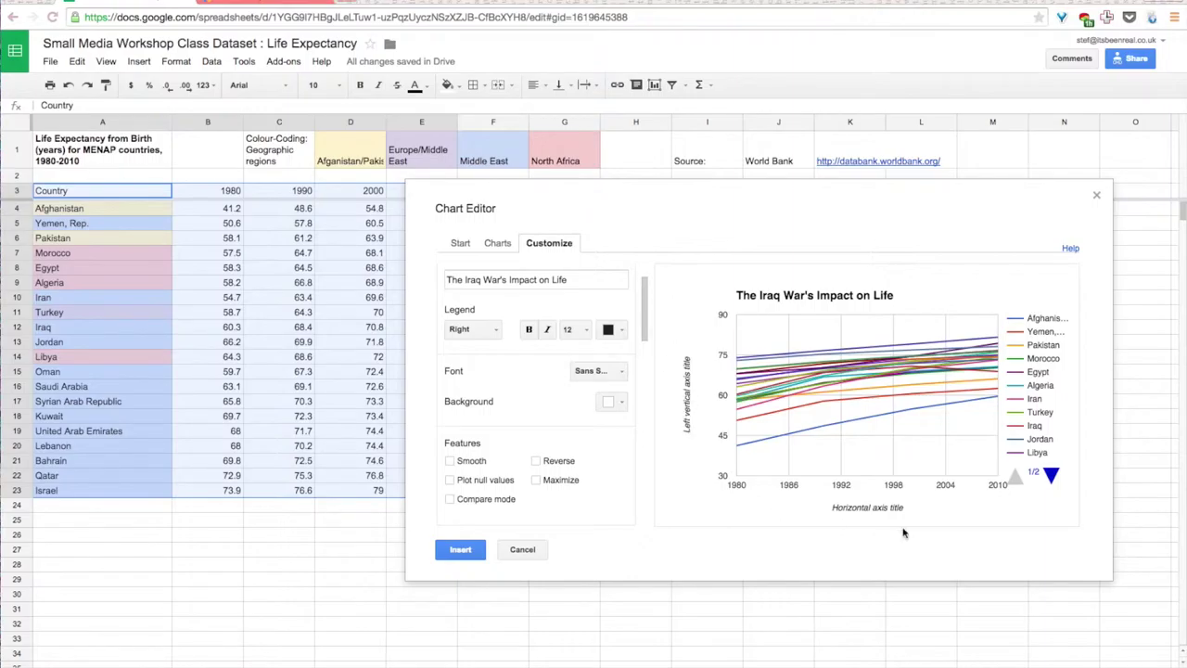
{"action": "left_click", "coordinate": [644, 320]}
{"action": "left_click_drag", "start_coordinate": [645, 320], "coordinate": [643, 371]}
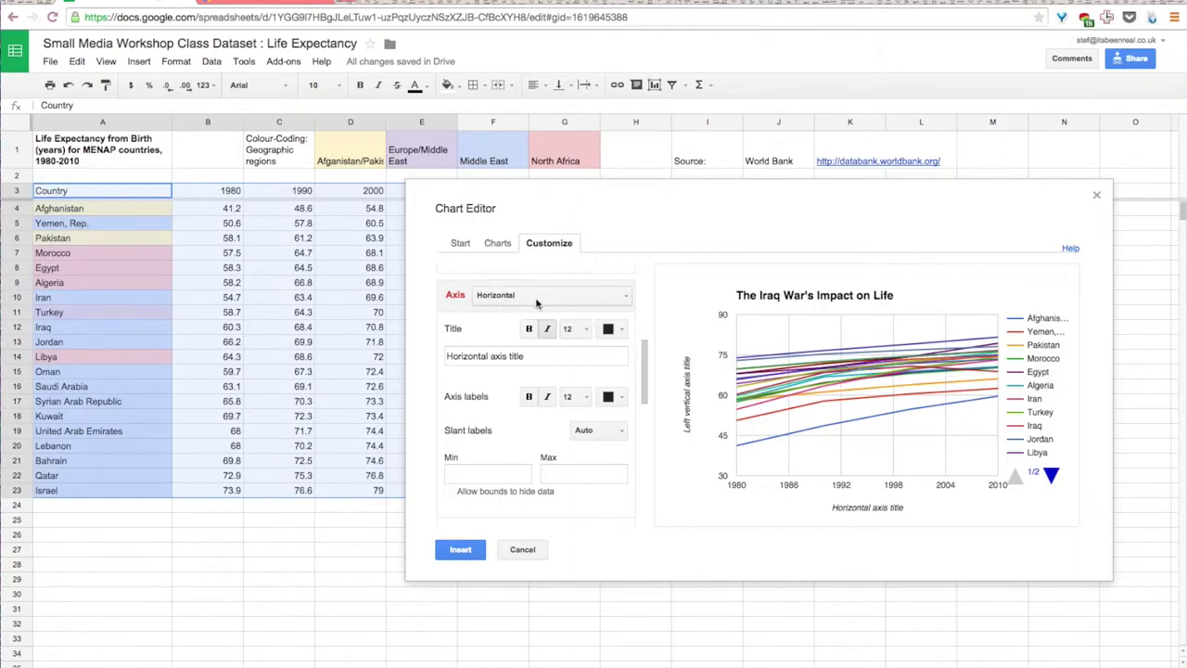
{"action": "left_click", "coordinate": [527, 357]}
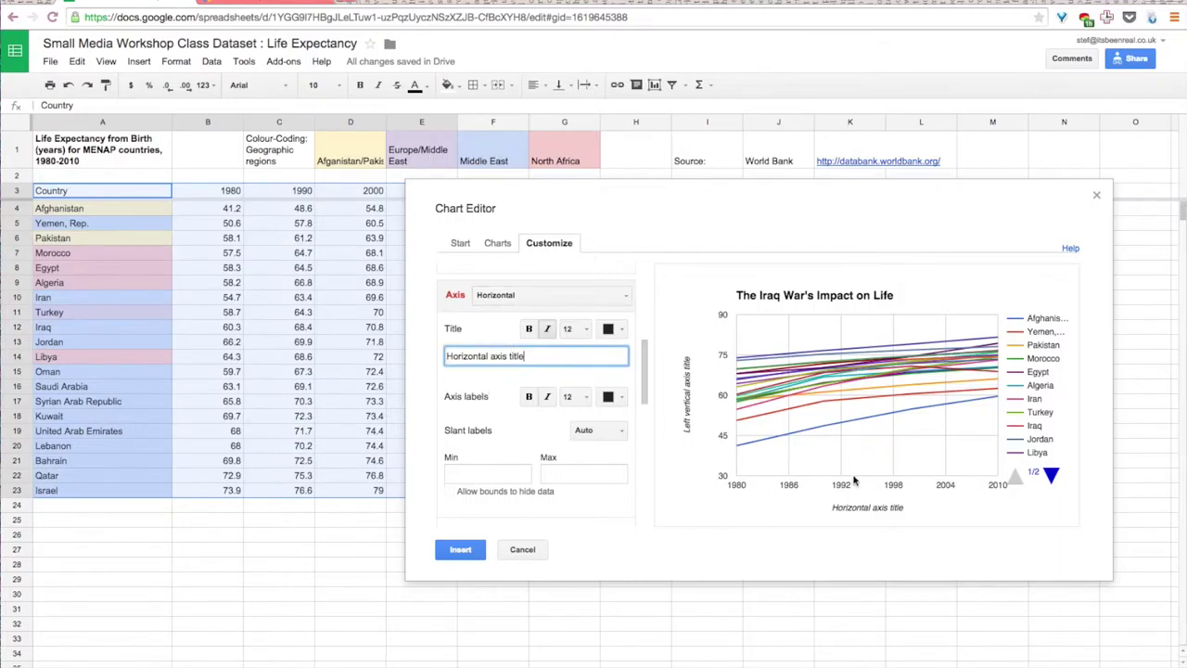
{"action": "left_click_drag", "start_coordinate": [525, 357], "coordinate": [438, 356]}
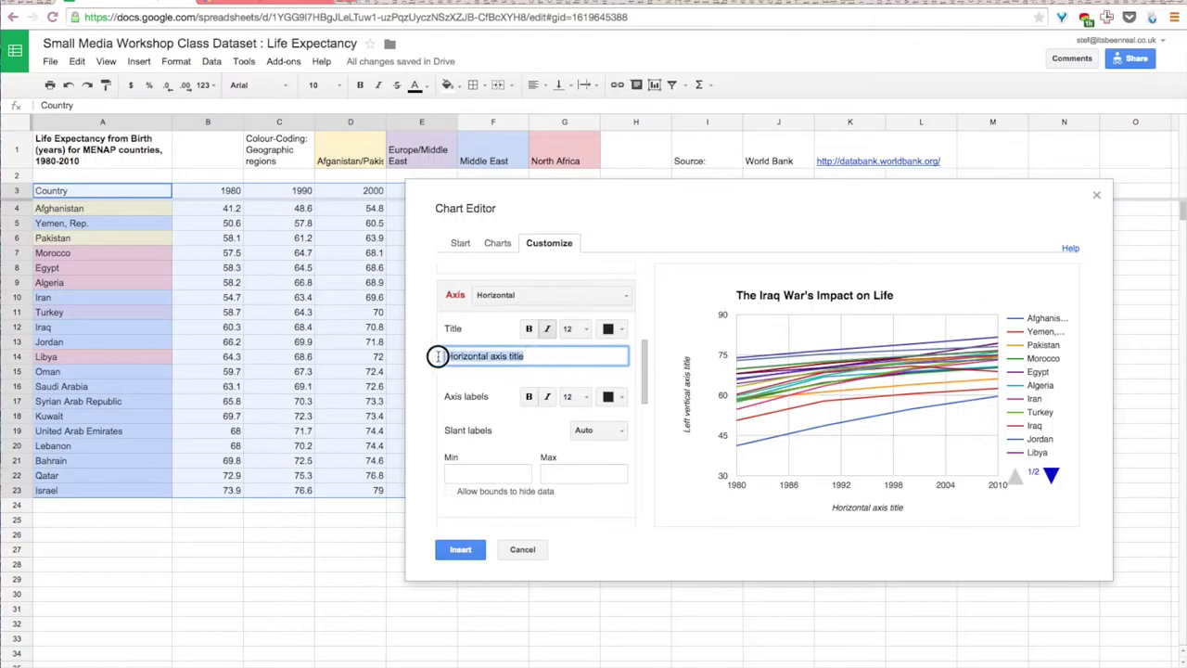
{"action": "type", "text": "Years"}
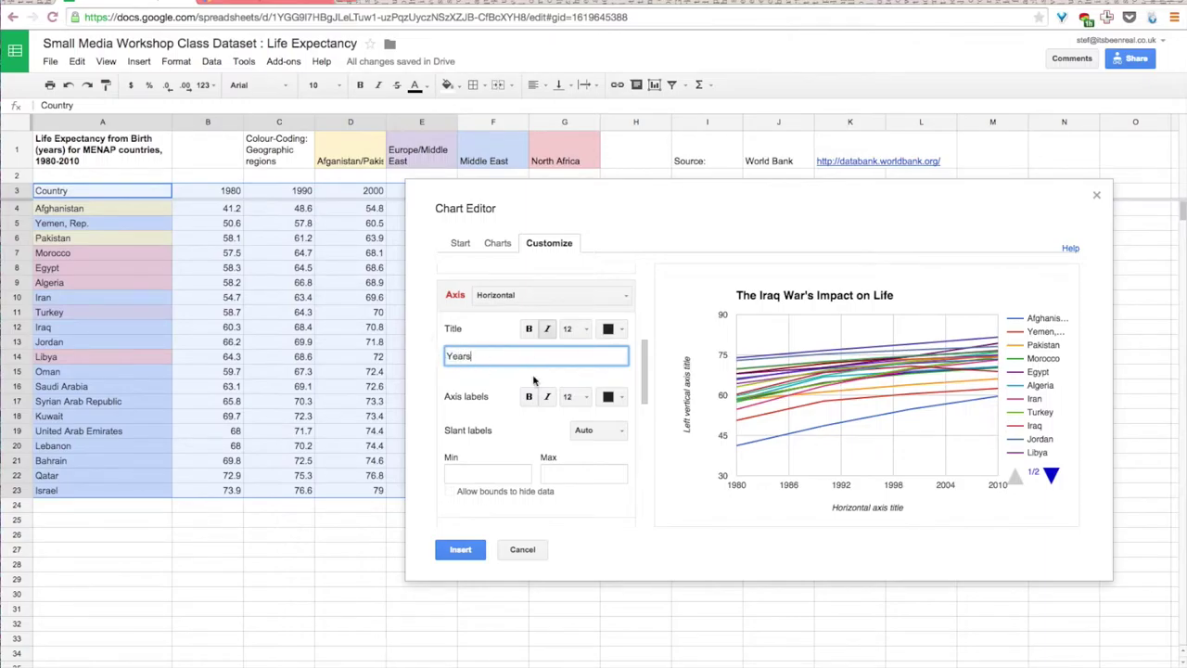
{"action": "left_click", "coordinate": [621, 382]}
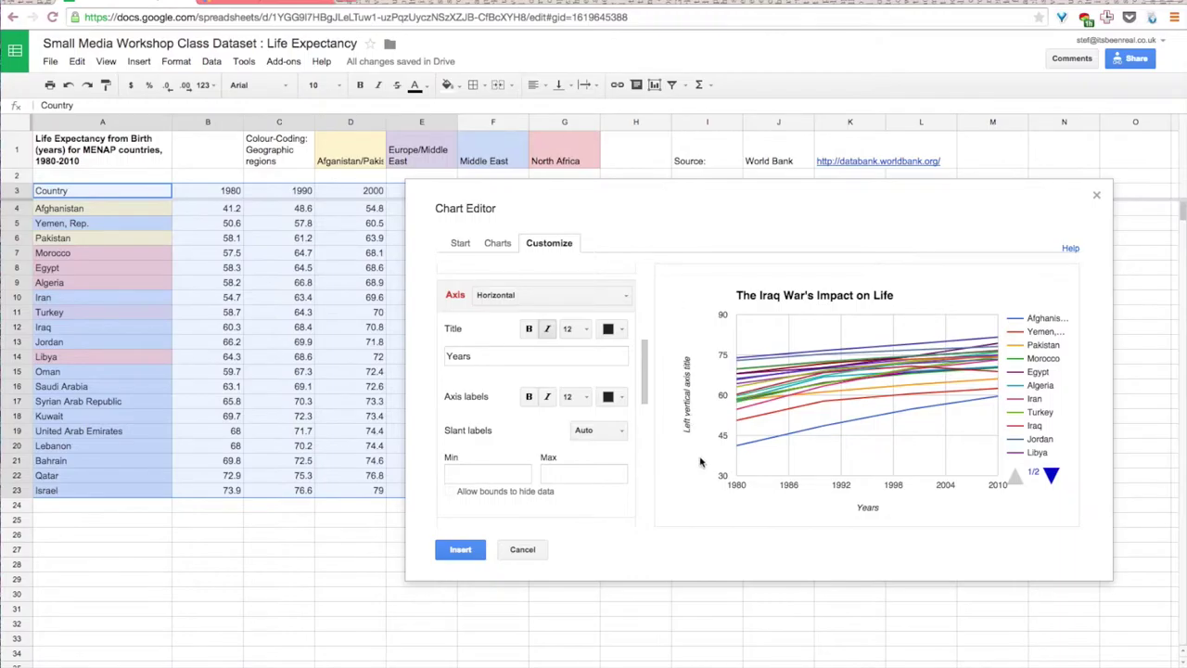
Replace the left vertical axis's placeholder title with "Life expectancy (years)"
{"action": "left_click", "coordinate": [583, 296]}
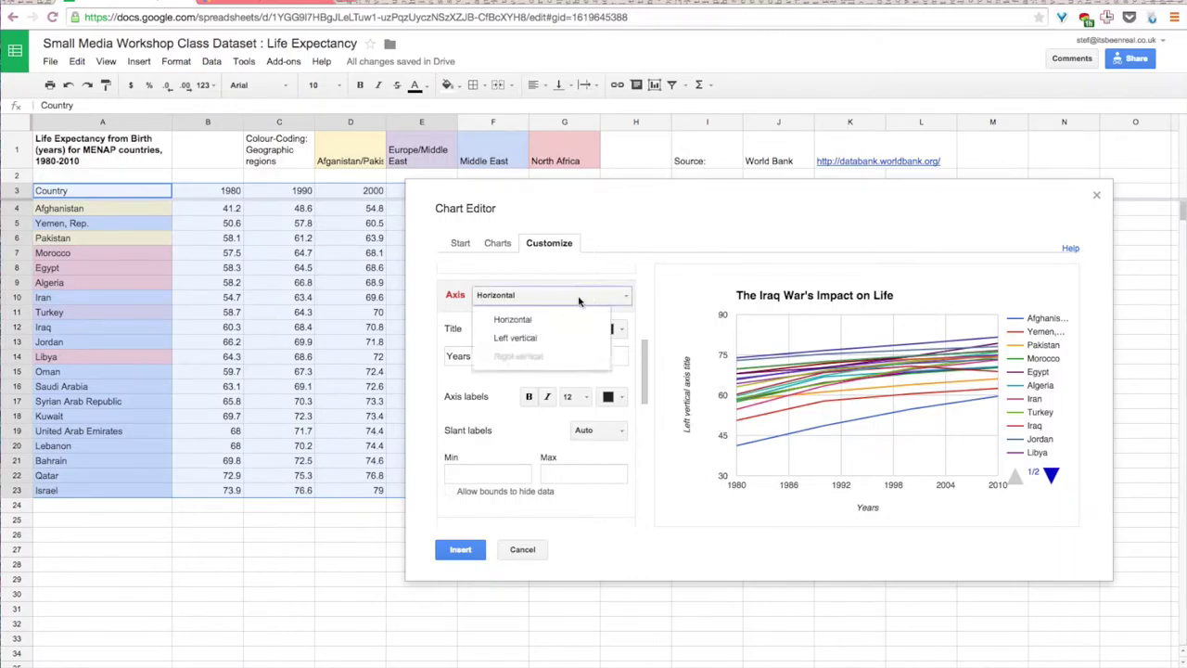
{"action": "left_click", "coordinate": [527, 339]}
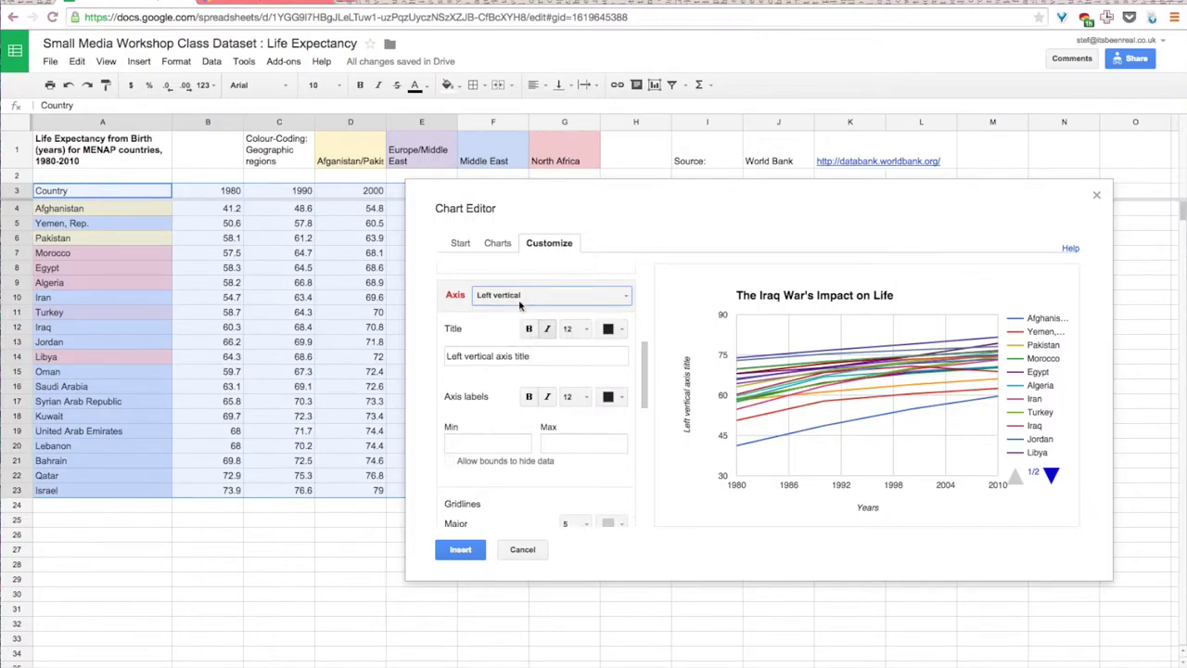
{"action": "left_click", "coordinate": [546, 356]}
{"action": "left_click_drag", "start_coordinate": [548, 355], "coordinate": [427, 350]}
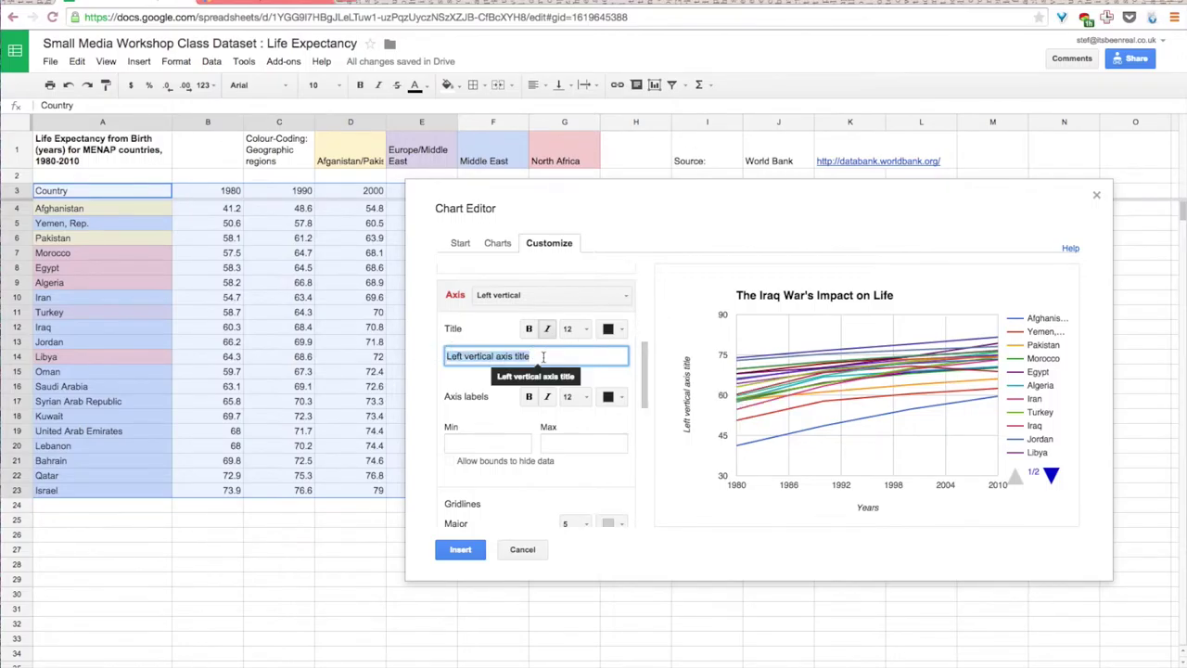
{"action": "type", "text": "Life expe"}
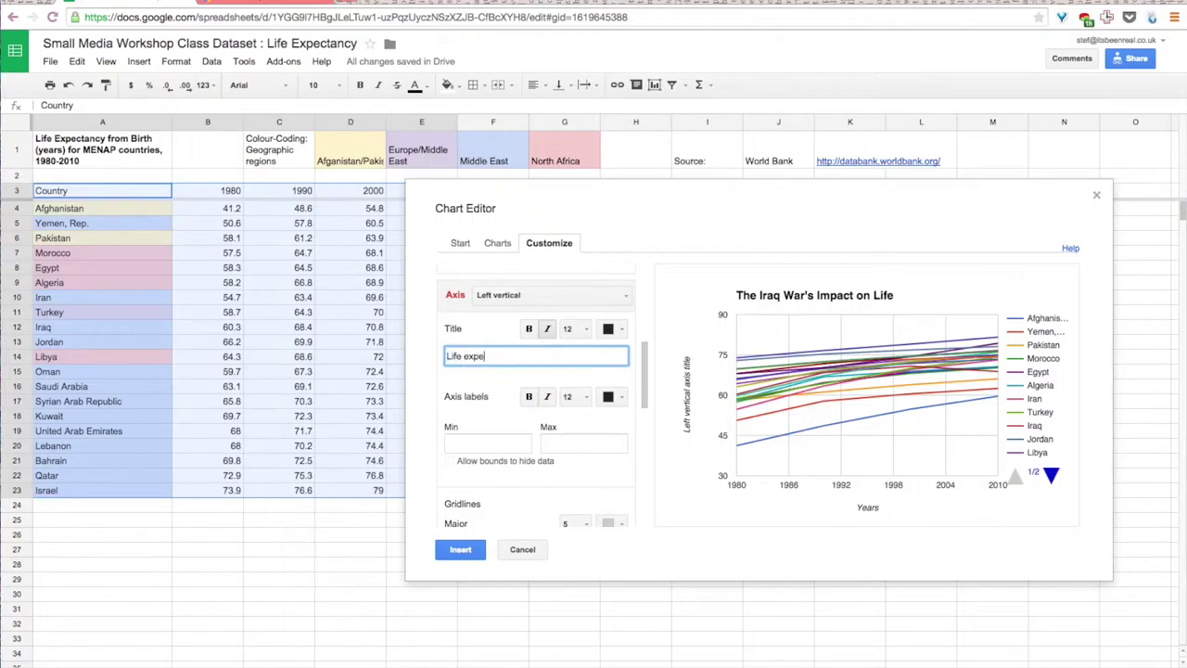
{"action": "type", "text": "ctancy (years)"}
{"action": "left_click", "coordinate": [587, 356]}
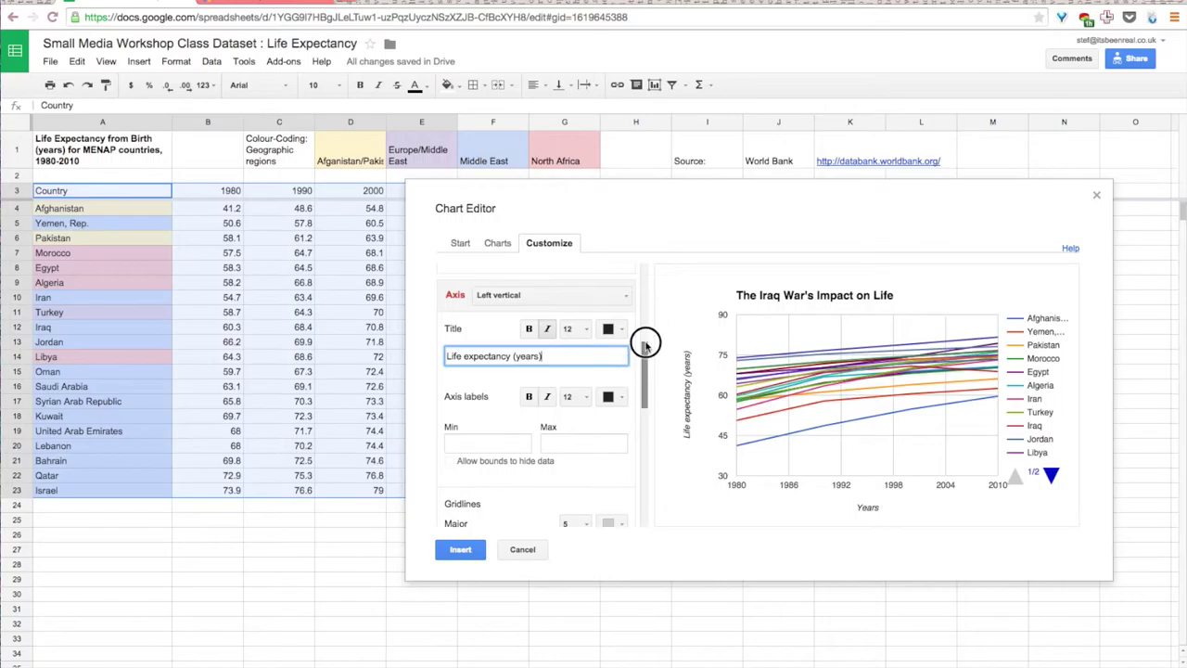
Make the titles of both the left vertical axis and the horizontal axis bold
{"action": "left_click_drag", "start_coordinate": [645, 343], "coordinate": [643, 297]}
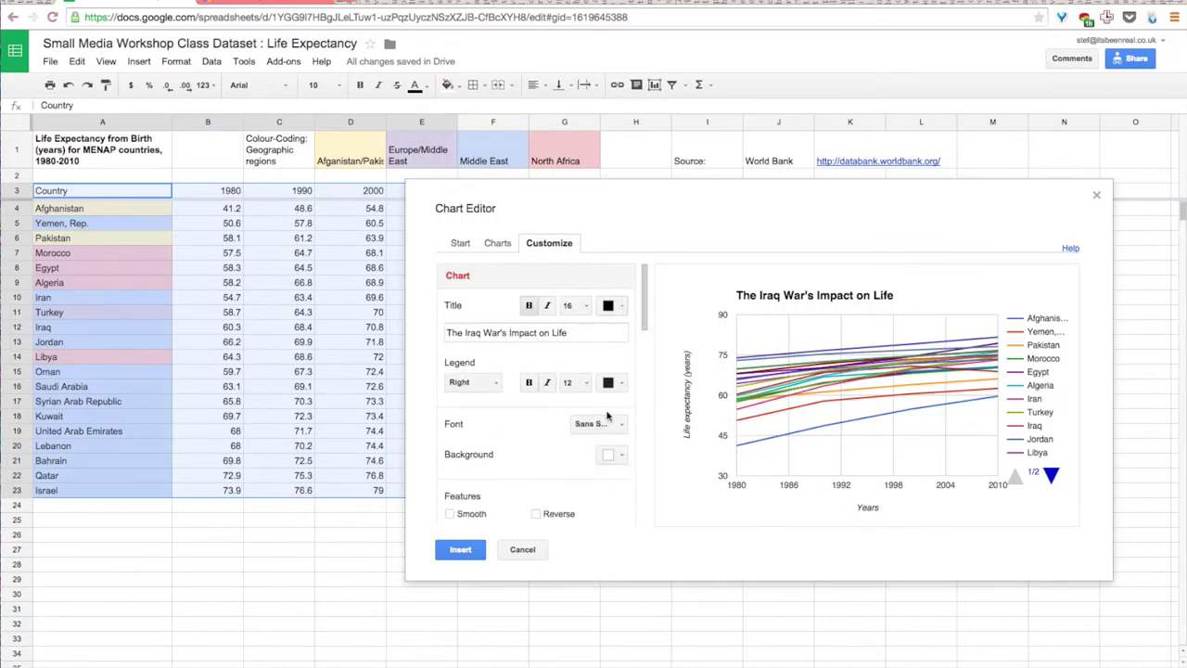
{"action": "left_click_drag", "start_coordinate": [642, 320], "coordinate": [656, 394]}
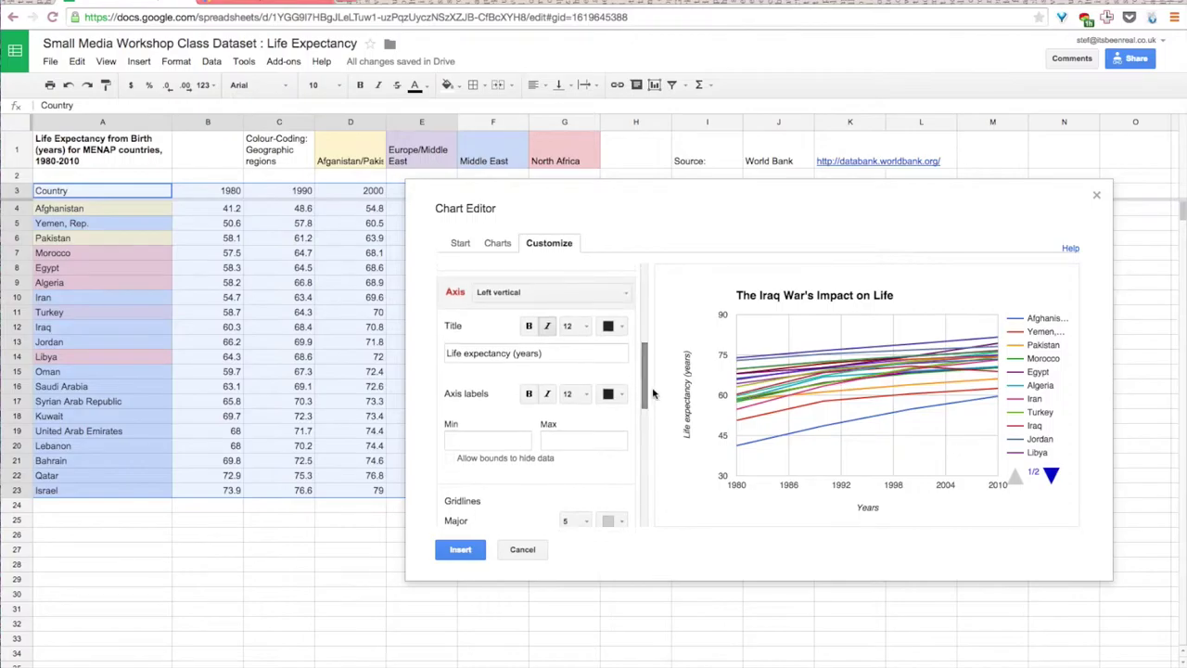
{"action": "left_click", "coordinate": [528, 330]}
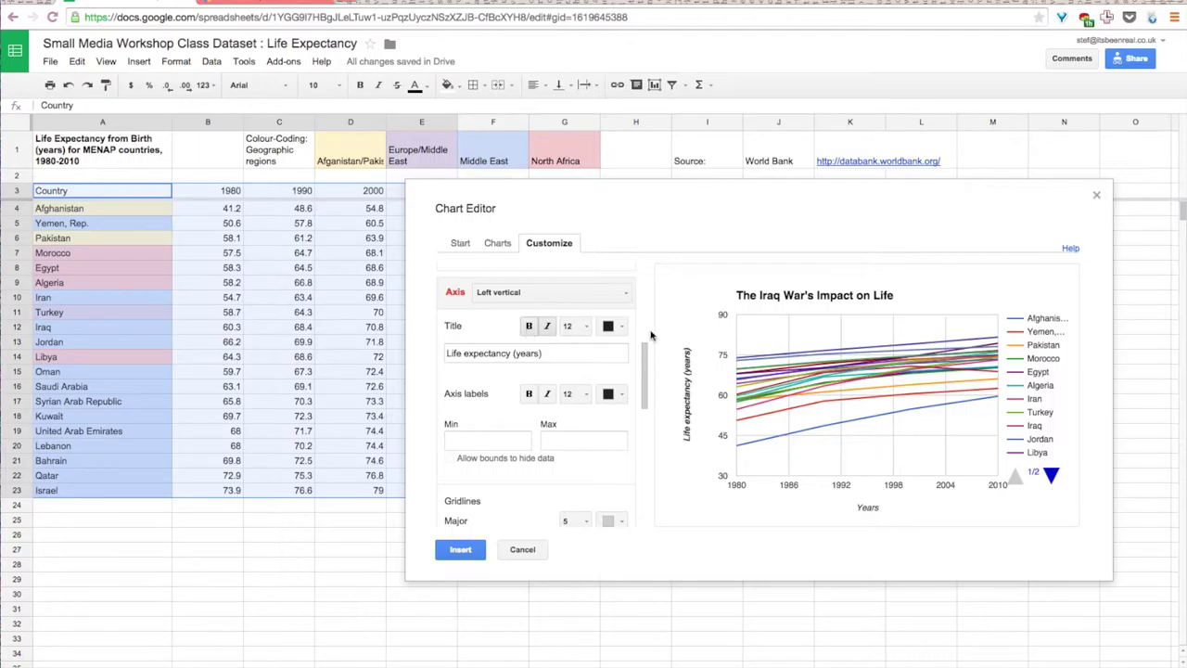
{"action": "left_click", "coordinate": [627, 295]}
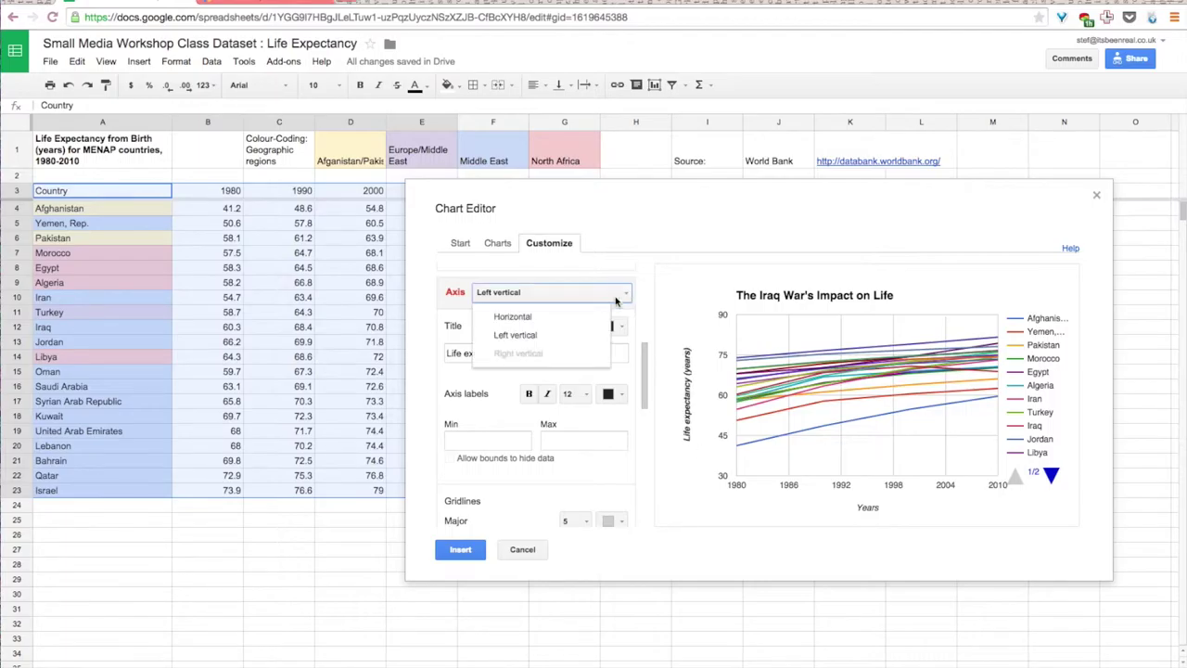
{"action": "left_click", "coordinate": [580, 320]}
{"action": "left_click", "coordinate": [529, 327]}
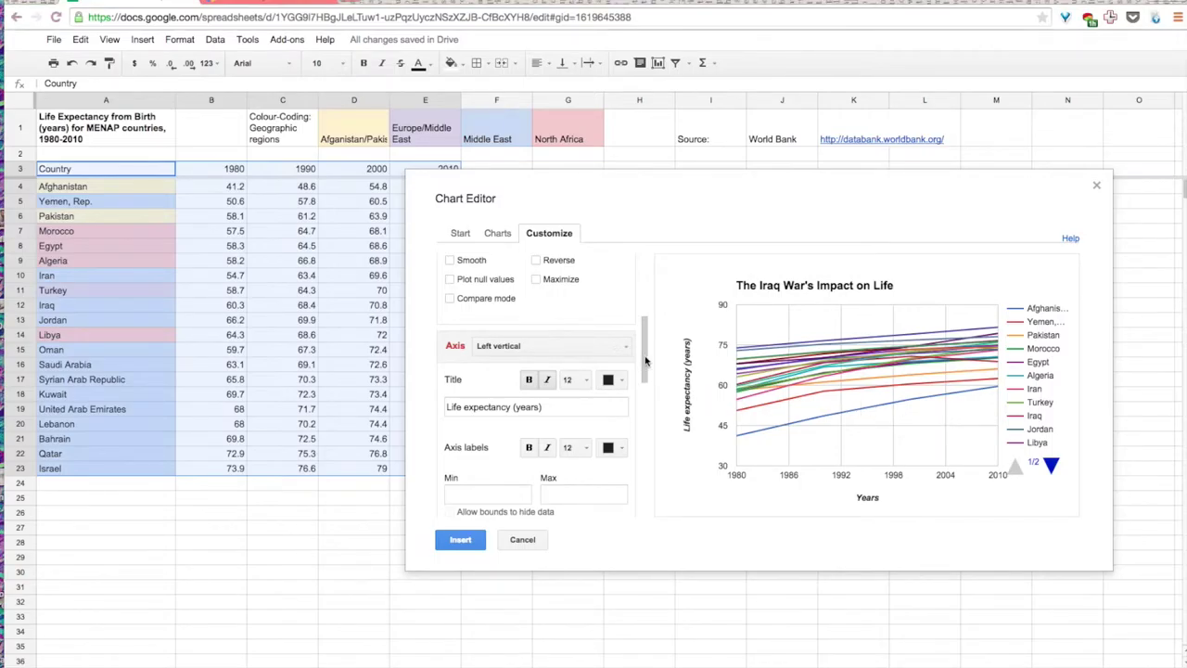
Set the line color of the Afghanistan series to very light grey
{"action": "left_click_drag", "start_coordinate": [645, 357], "coordinate": [637, 479]}
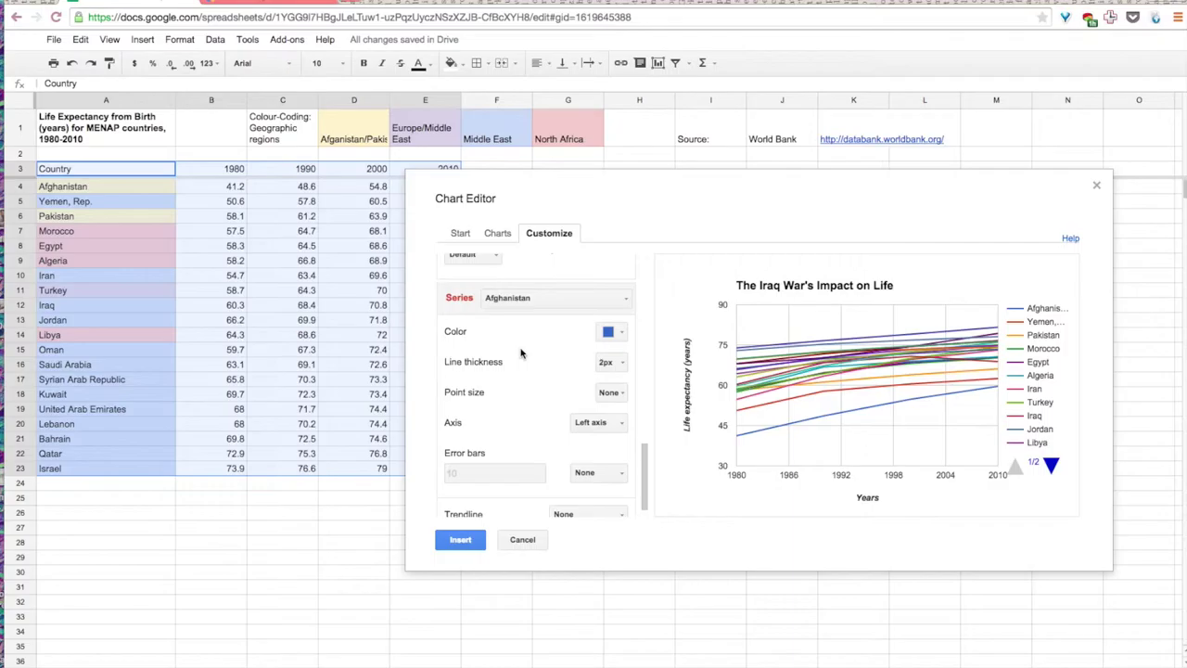
{"action": "left_click", "coordinate": [619, 336]}
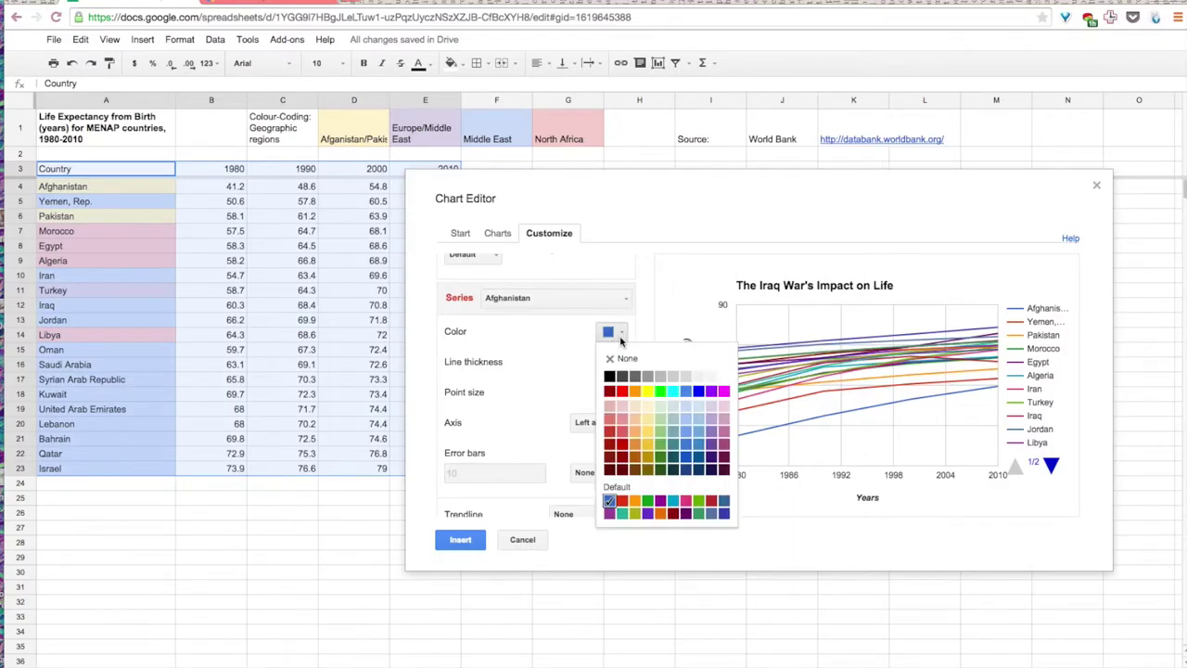
{"action": "left_click", "coordinate": [699, 378]}
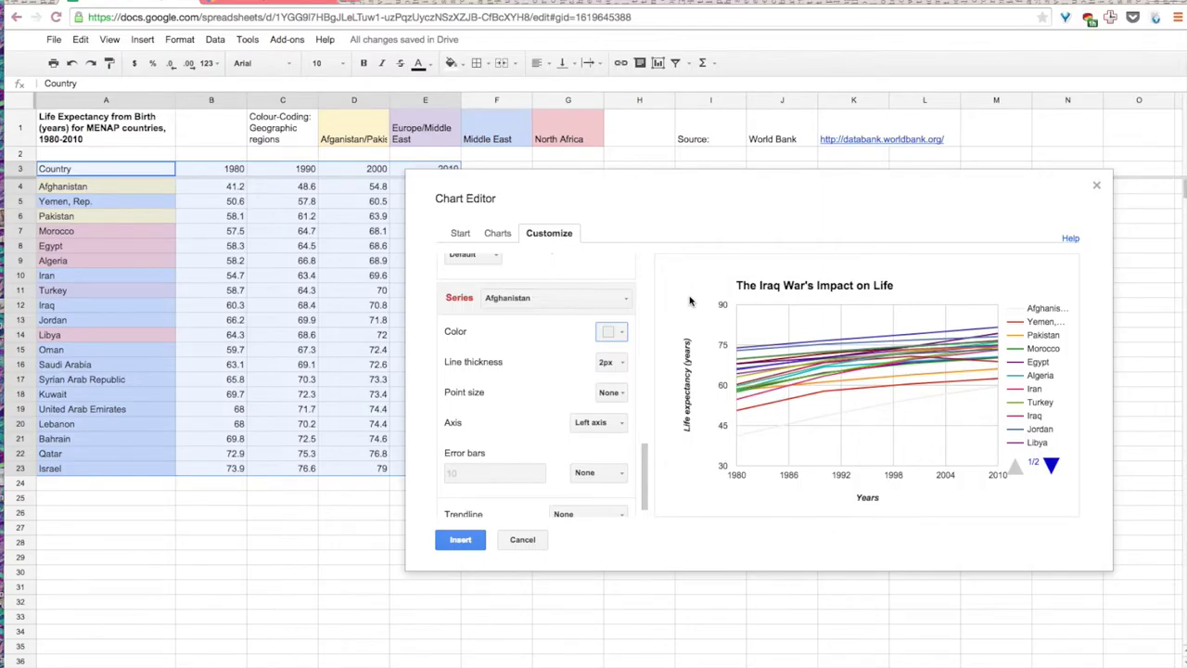
Color the Iraq series cyan and all remaining country series light grey, and insert the chart into the sheet
{"action": "key", "text": "End"}
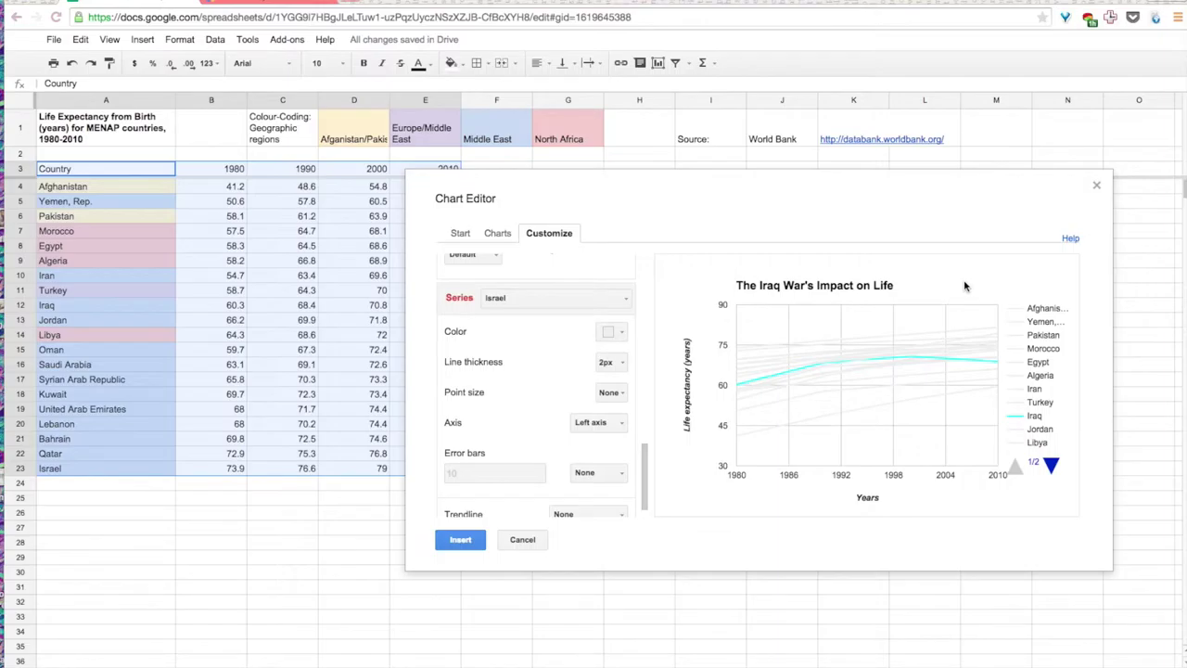
{"action": "left_click", "coordinate": [471, 541]}
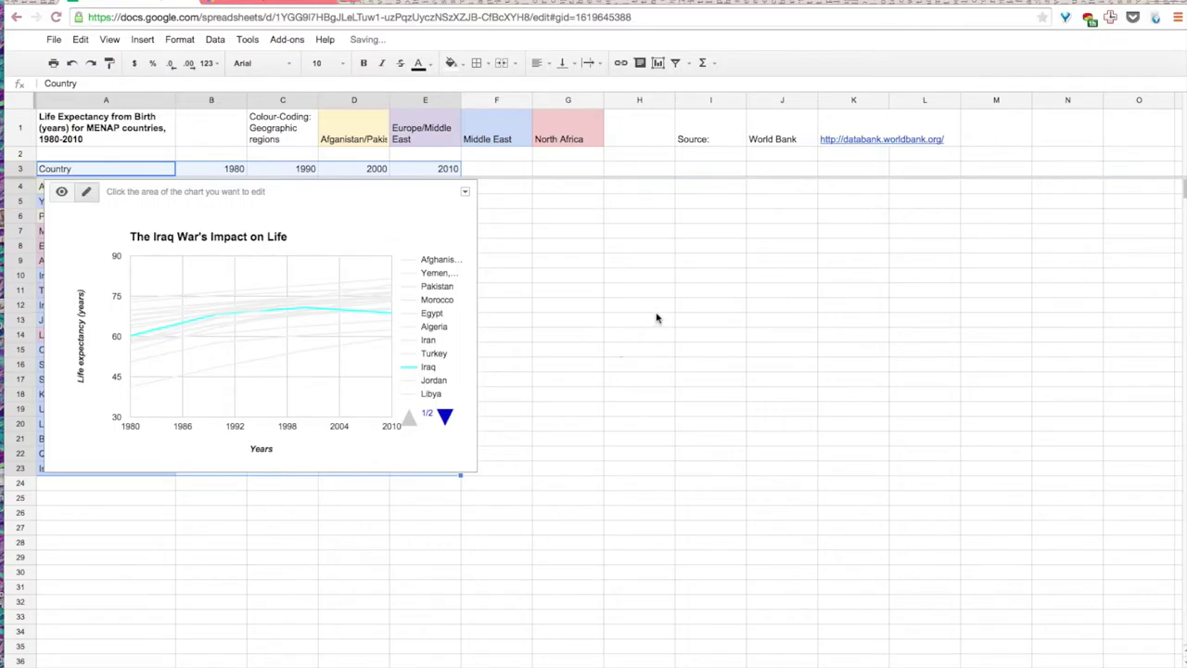
Place the line chart in the empty area beside the data table and enlarge it to span about columns F to M
{"action": "left_click_drag", "start_coordinate": [345, 193], "coordinate": [882, 176]}
{"action": "left_click", "coordinate": [878, 172]}
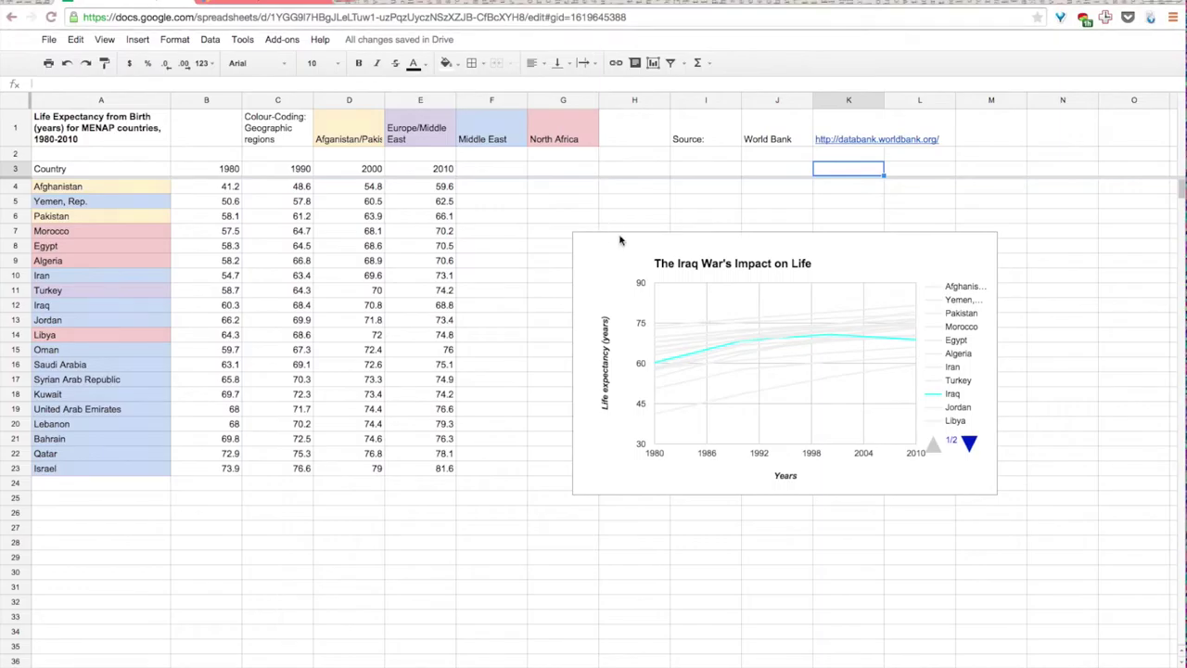
{"action": "left_click", "coordinate": [625, 243]}
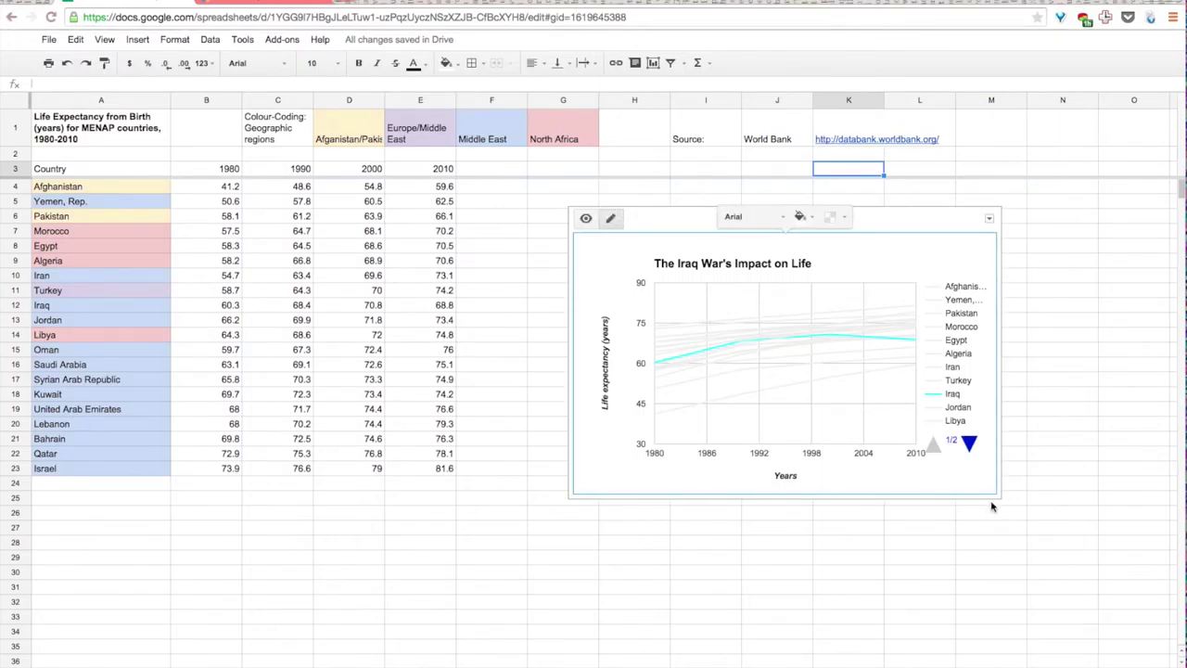
{"action": "left_click_drag", "start_coordinate": [998, 495], "coordinate": [1158, 571]}
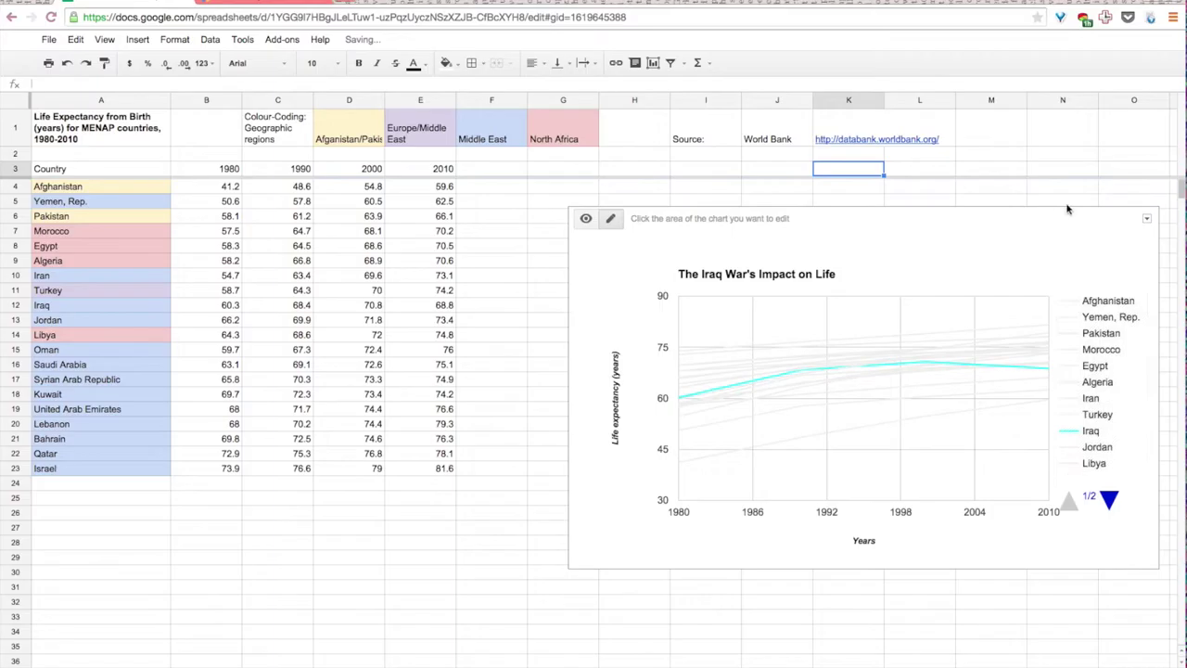
{"action": "left_click_drag", "start_coordinate": [1075, 221], "coordinate": [994, 205]}
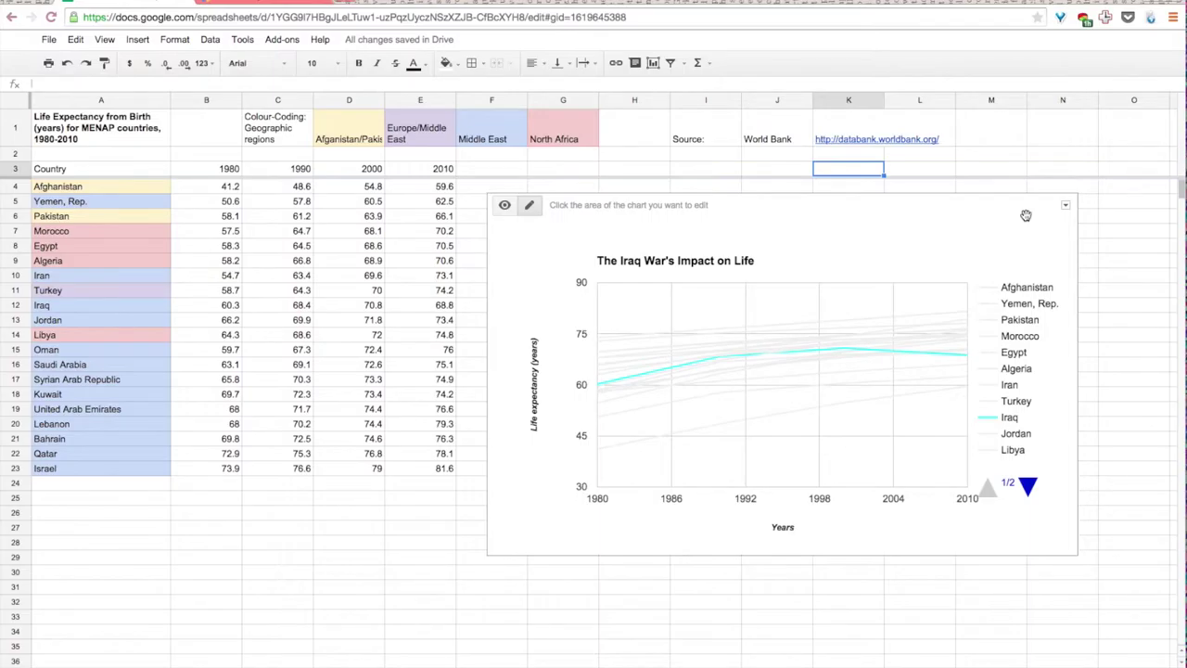
{"action": "mouse_move", "coordinate": [1026, 216]}
{"action": "left_mouse_down"}
{"action": "mouse_move", "coordinate": [1019, 195]}
{"action": "mouse_move", "coordinate": [1018, 208]}
{"action": "left_mouse_up"}
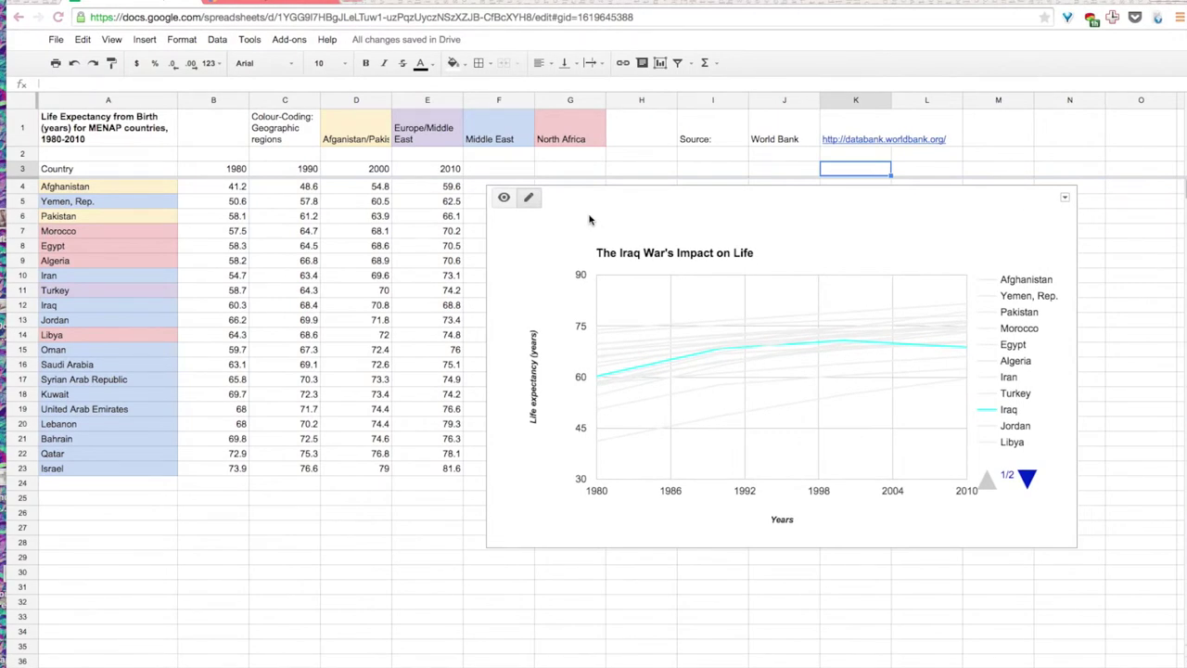
Move the line chart far down the sheet to clear the area beside the data table
{"action": "left_click", "coordinate": [588, 217]}
{"action": "left_click", "coordinate": [565, 223]}
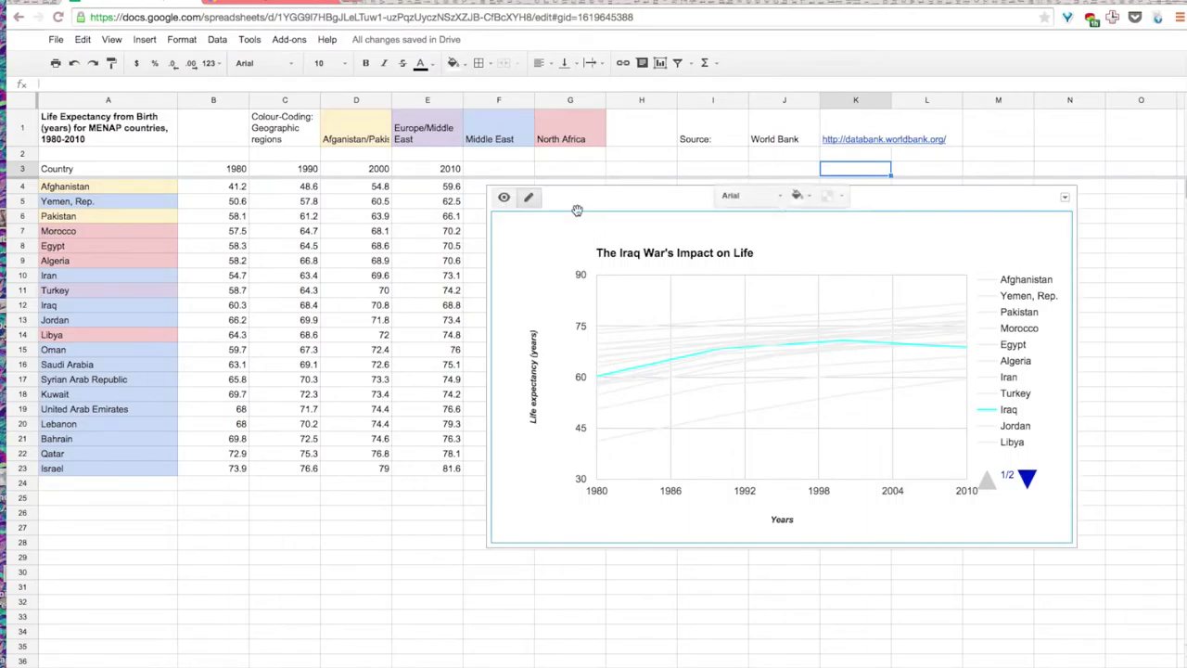
{"action": "left_click_drag", "start_coordinate": [575, 198], "coordinate": [927, 666]}
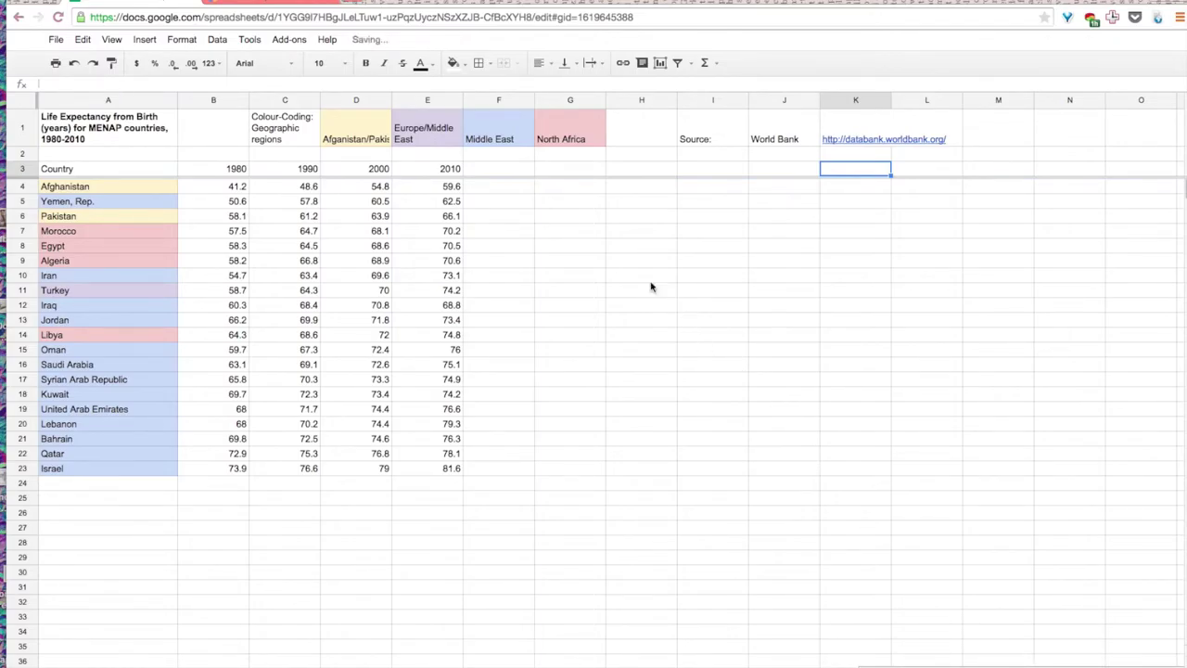
{"action": "left_click", "coordinate": [582, 233]}
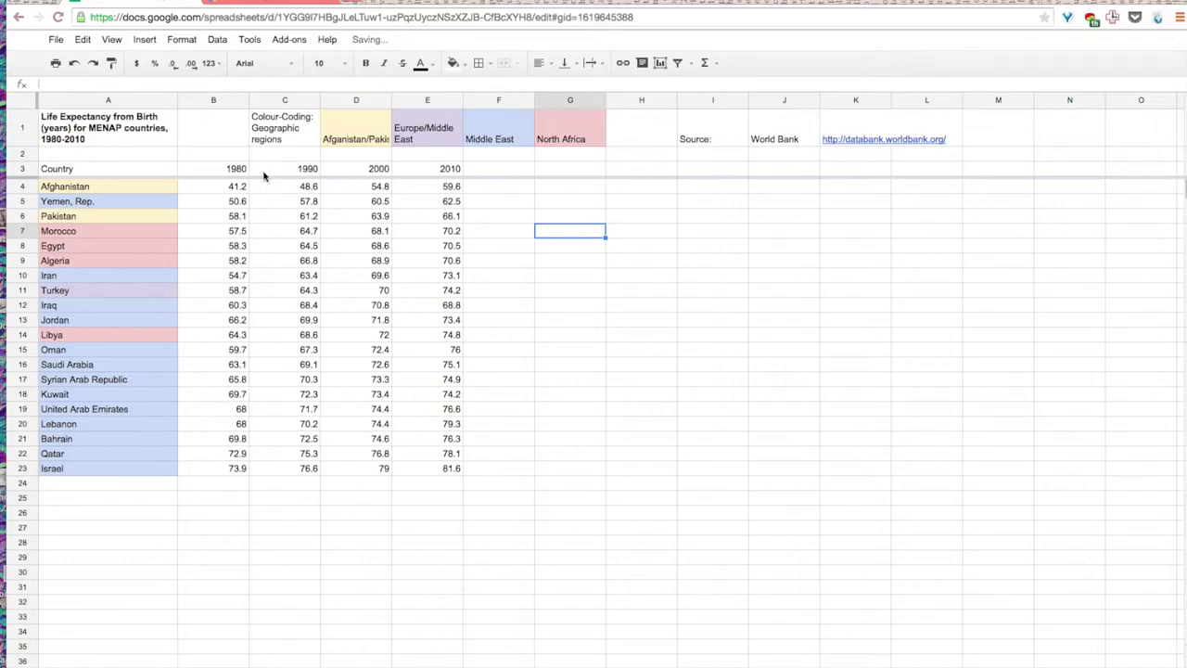
Start a map chart with circle markers from the country names in A4:A23 and the 2010 values in E4:E23
{"action": "left_click", "coordinate": [106, 191]}
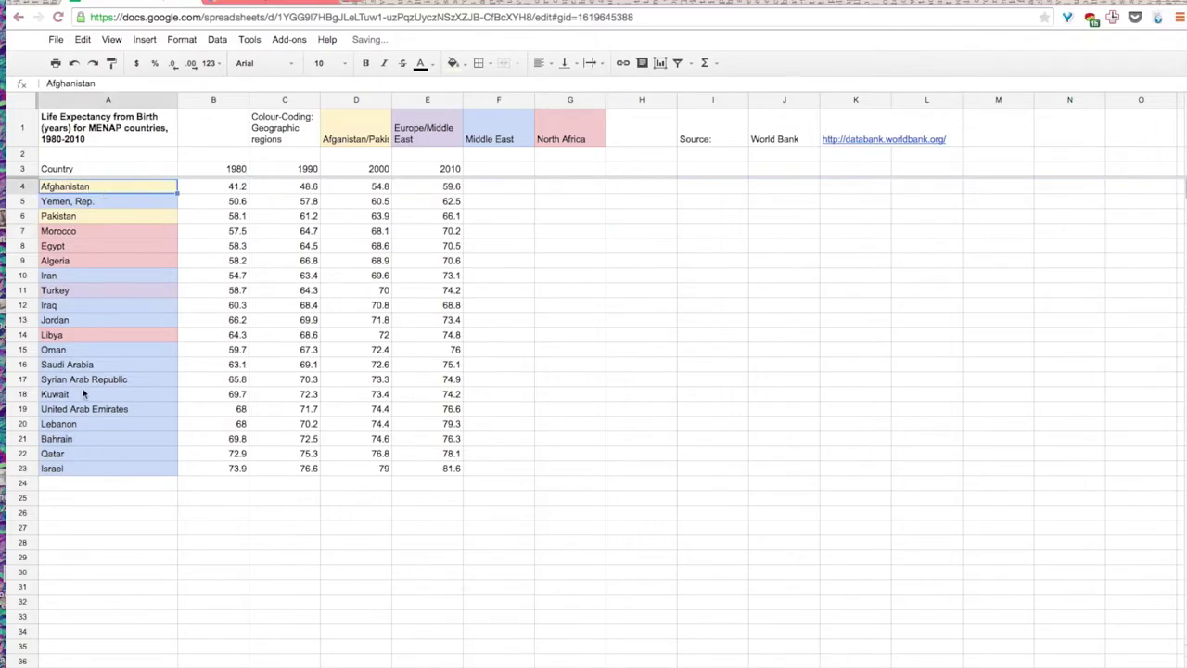
{"action": "left_click", "coordinate": [69, 469], "text": "shift"}
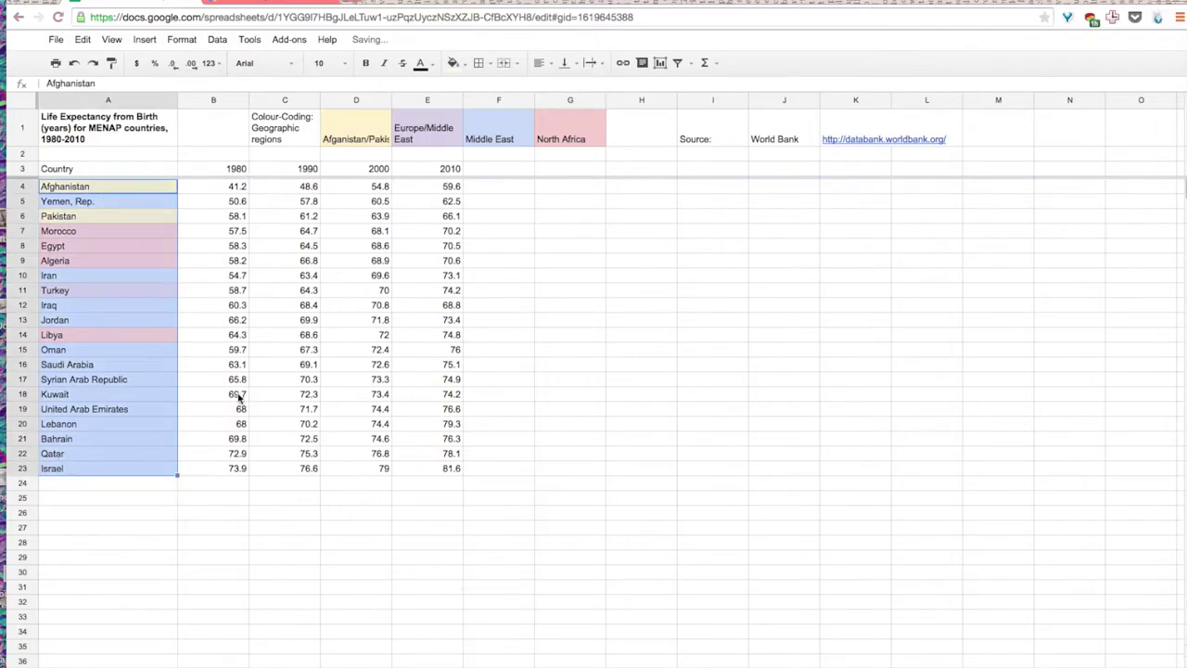
{"action": "left_click", "coordinate": [422, 187]}
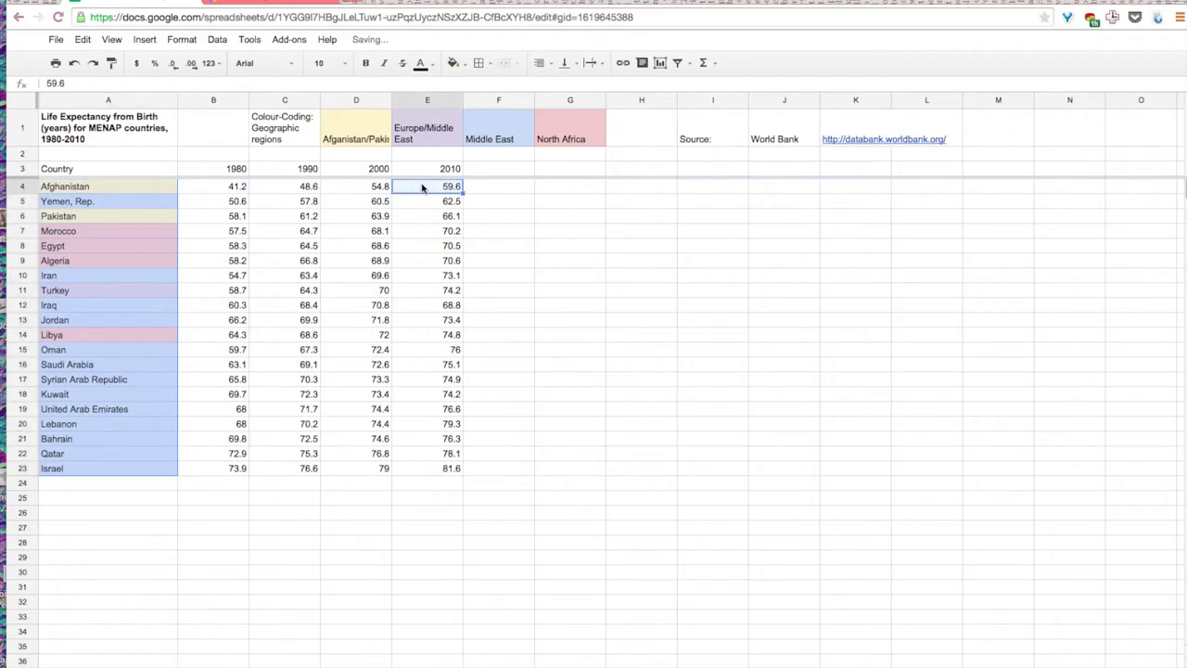
{"action": "left_click", "coordinate": [409, 468], "text": "shift"}
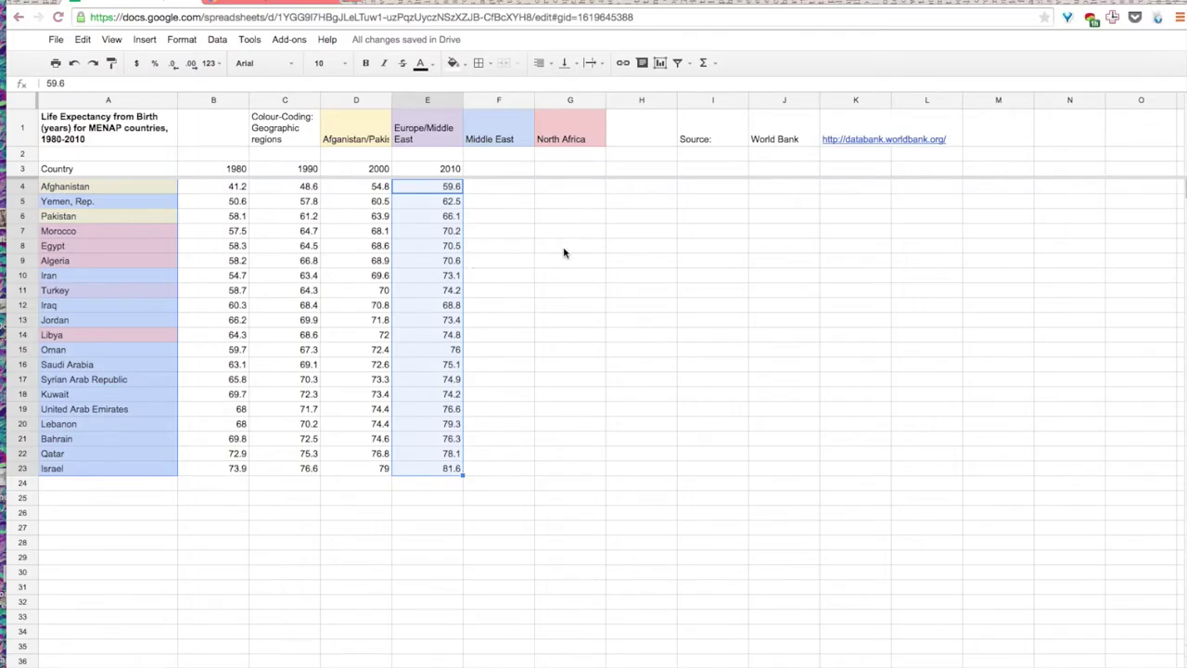
{"action": "left_click", "coordinate": [660, 63]}
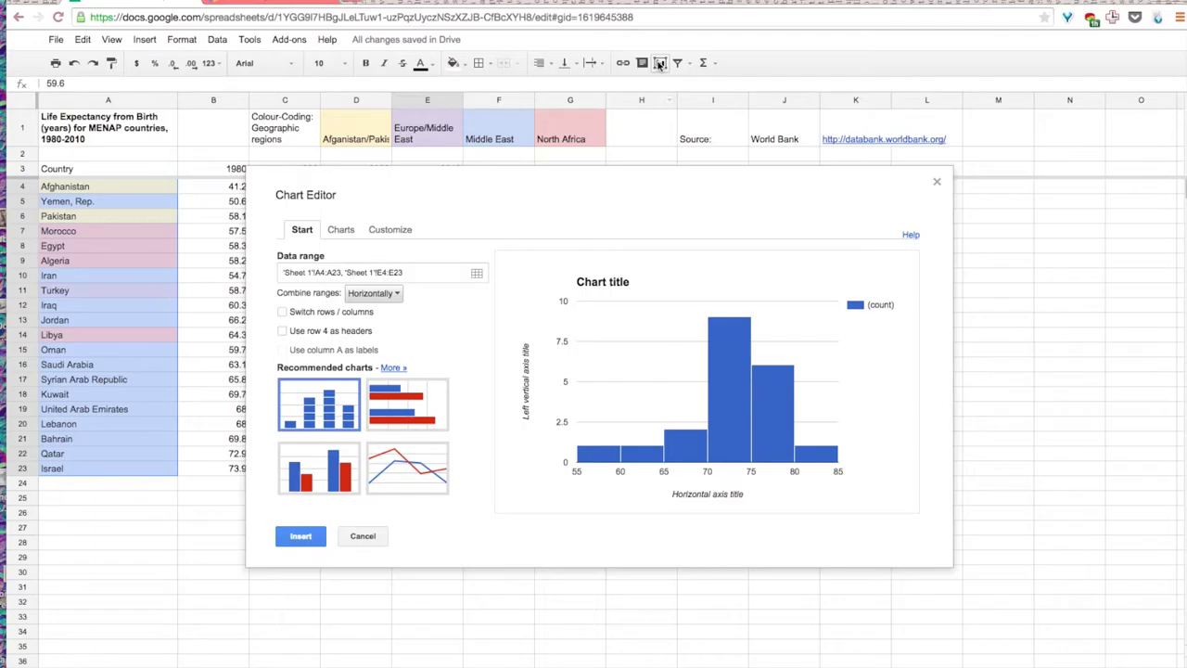
{"action": "left_click", "coordinate": [394, 368]}
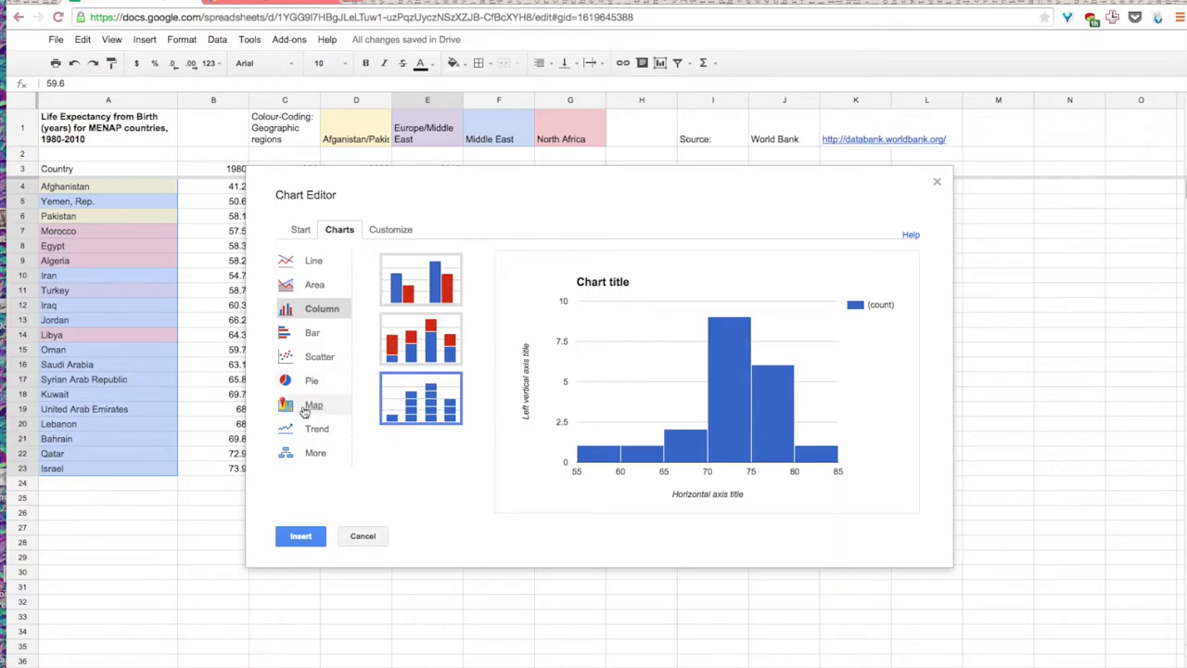
{"action": "left_click", "coordinate": [294, 412]}
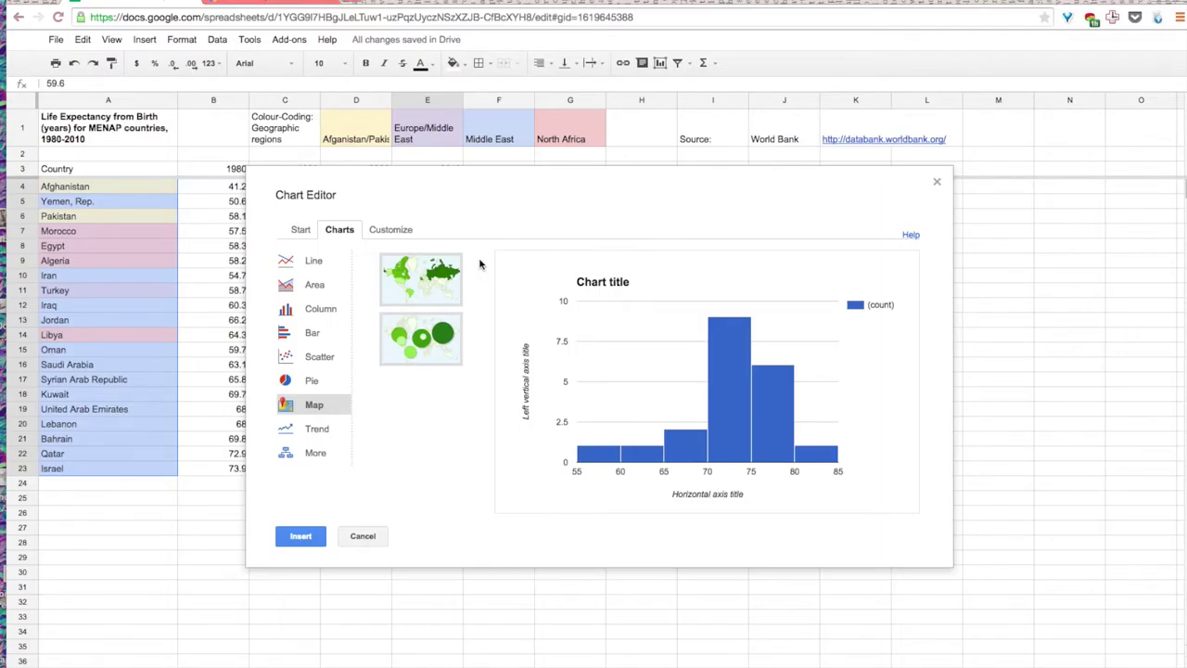
{"action": "left_click", "coordinate": [422, 334]}
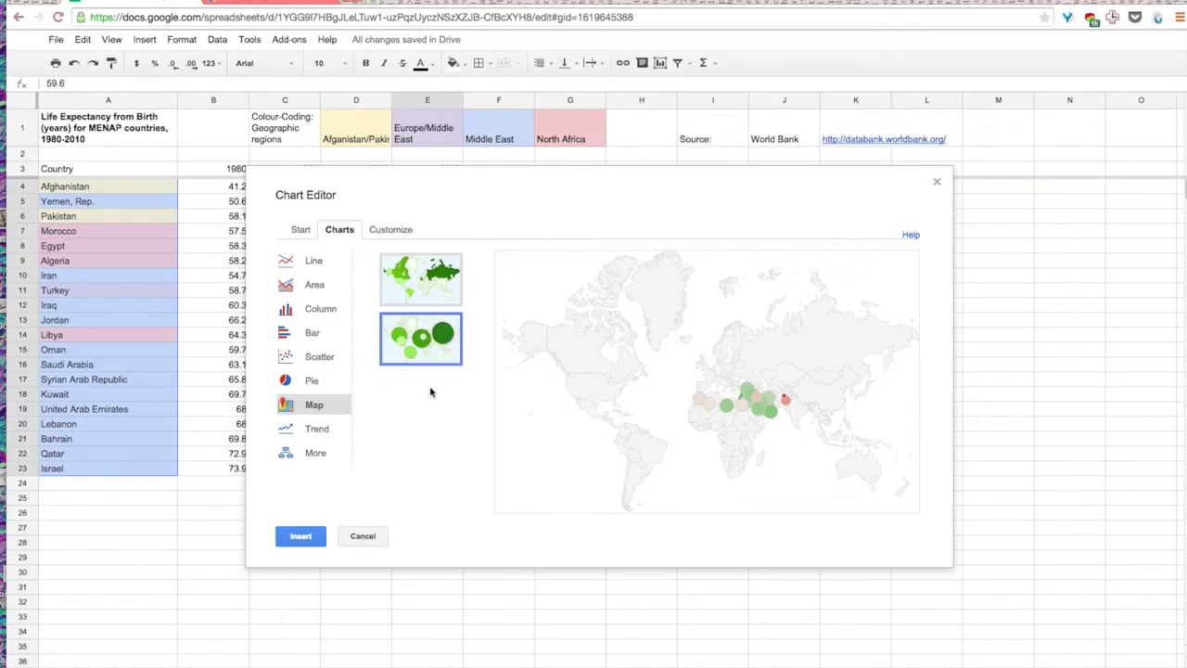
Try Asia and Europe as the map's region and settle on Africa
{"action": "left_click", "coordinate": [397, 236]}
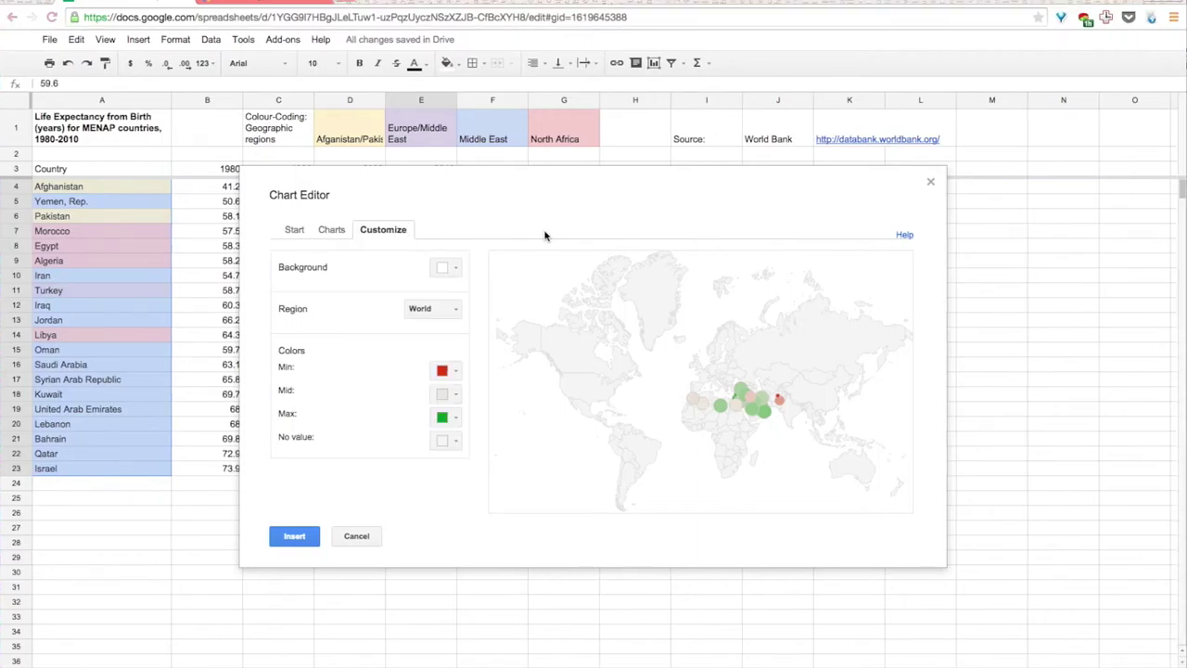
{"action": "left_click", "coordinate": [454, 312]}
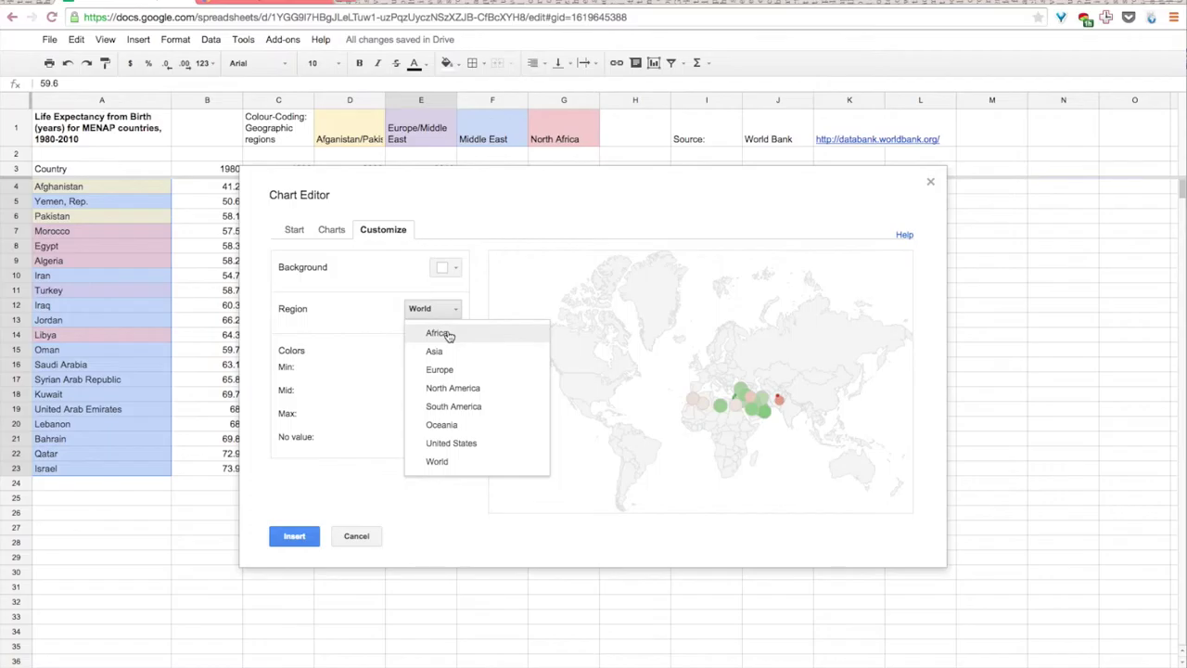
{"action": "left_click", "coordinate": [436, 352]}
{"action": "left_click", "coordinate": [449, 312]}
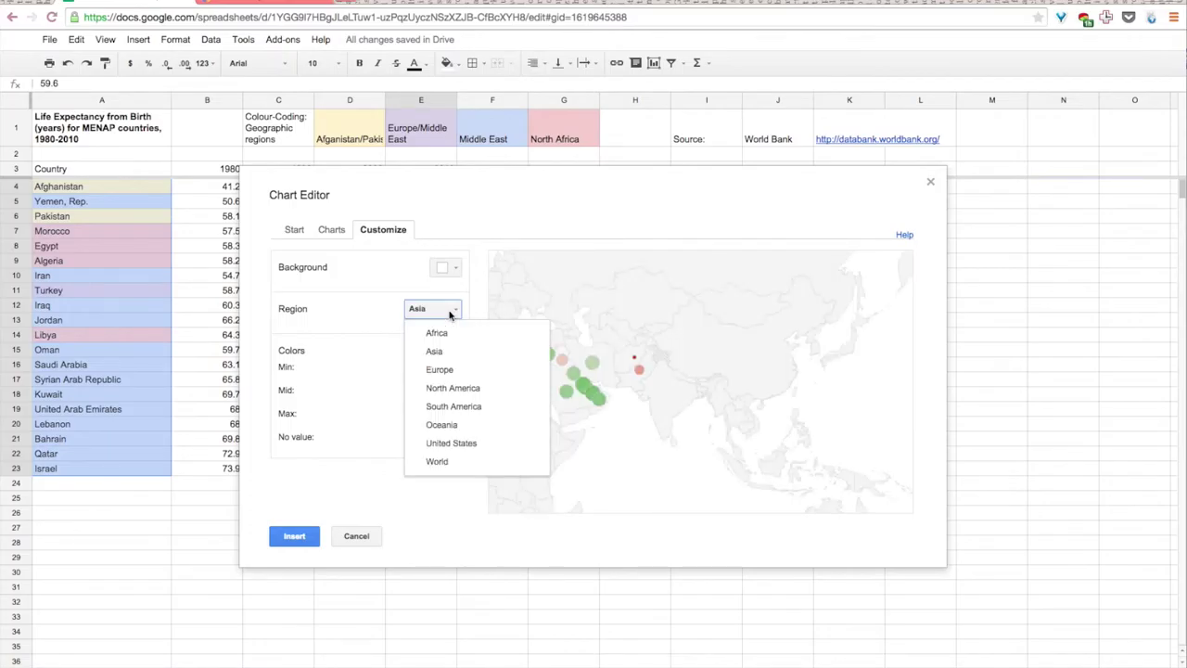
{"action": "left_click", "coordinate": [450, 370]}
{"action": "left_click", "coordinate": [450, 313]}
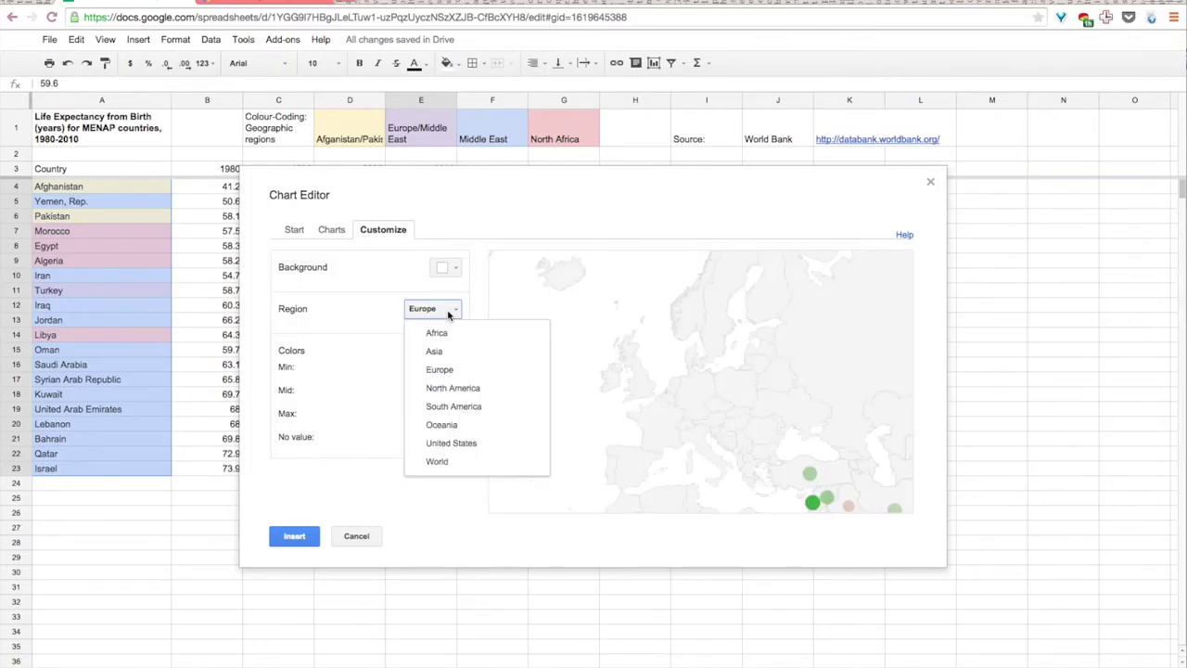
{"action": "left_click", "coordinate": [438, 333]}
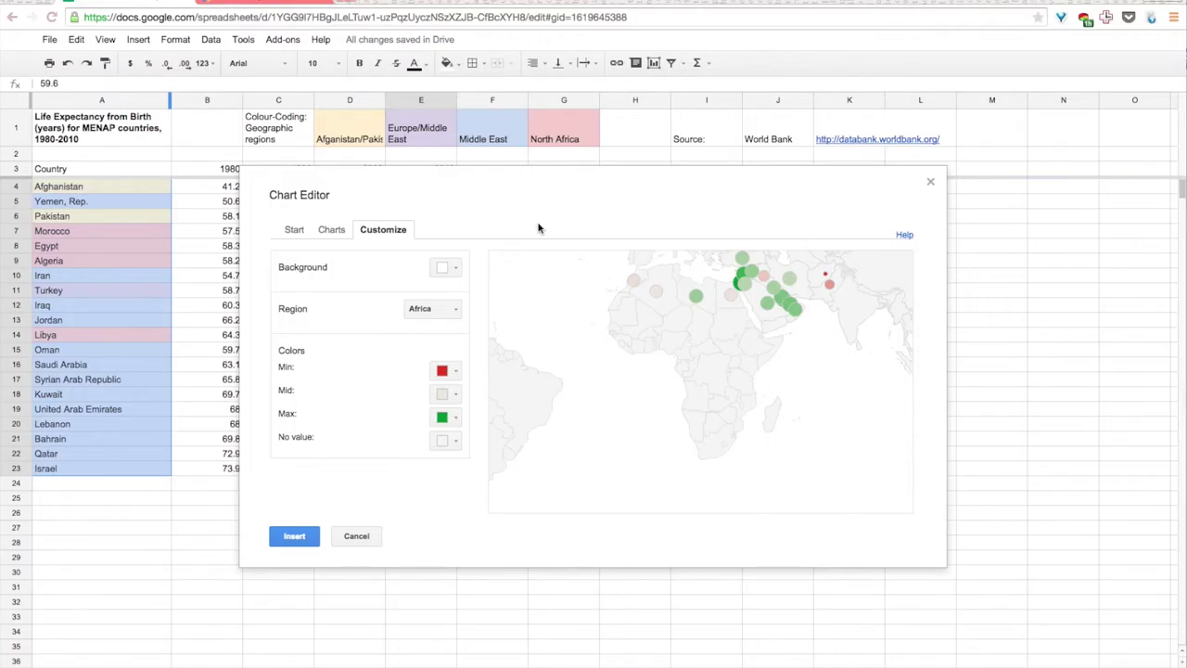
Set the map's minimum color to cyan, its middle color to light grey-teal and its maximum color to very dark teal
{"action": "left_click", "coordinate": [456, 373]}
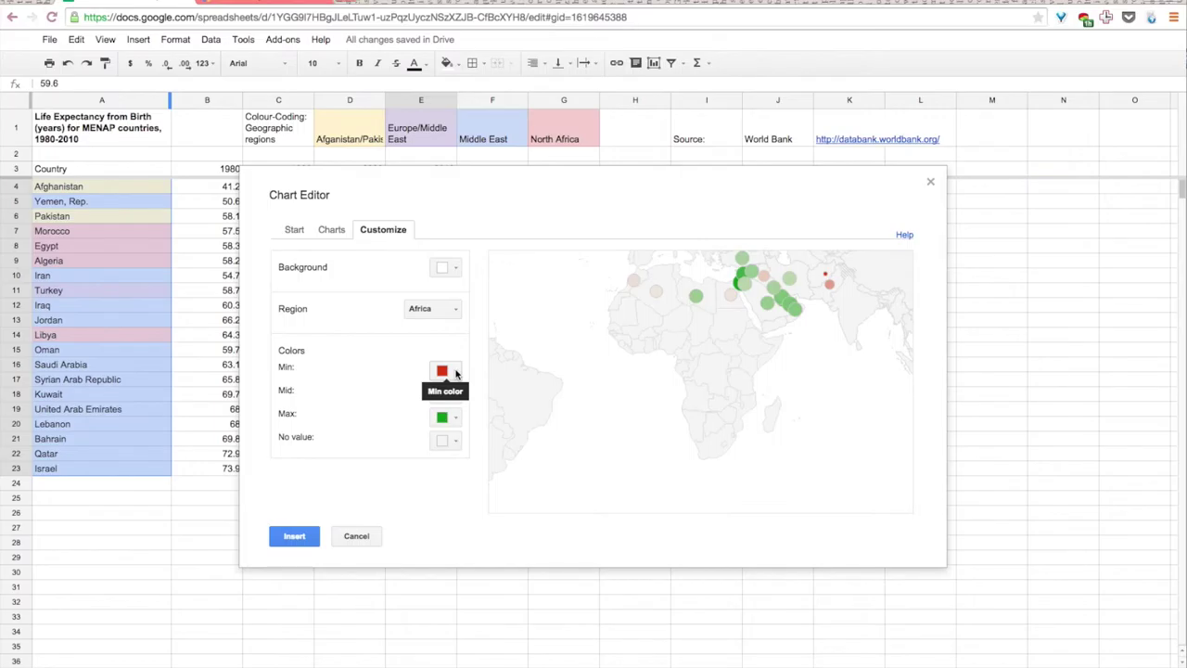
{"action": "left_click", "coordinate": [455, 373]}
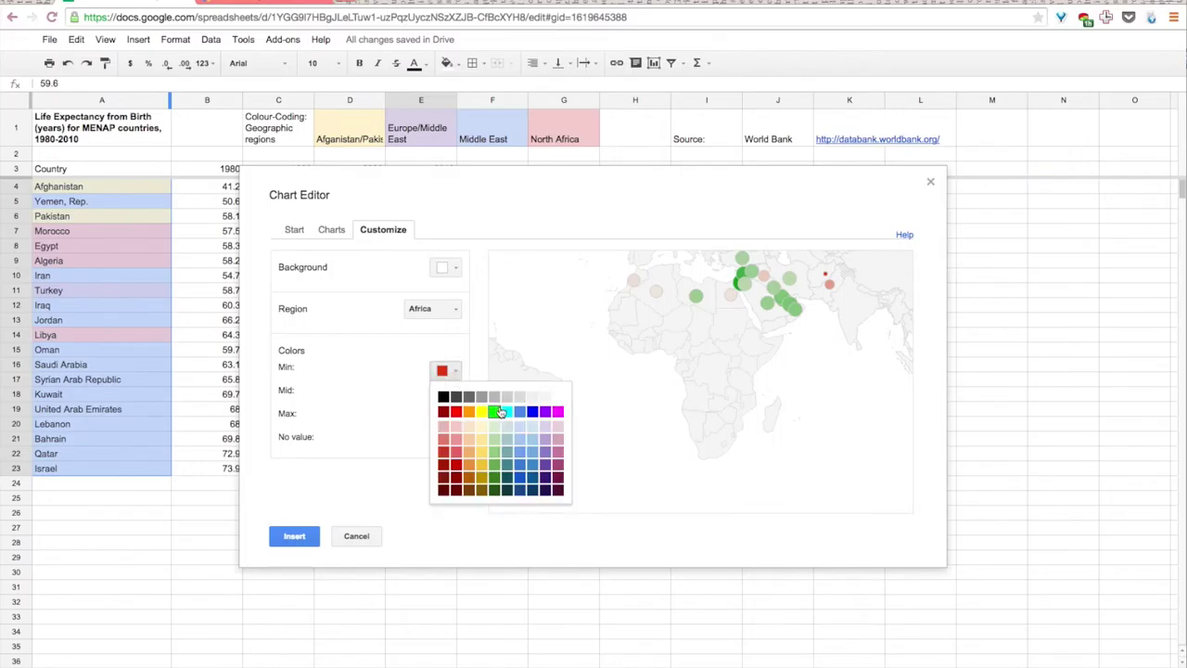
{"action": "left_click", "coordinate": [507, 412]}
{"action": "left_click", "coordinate": [456, 394]}
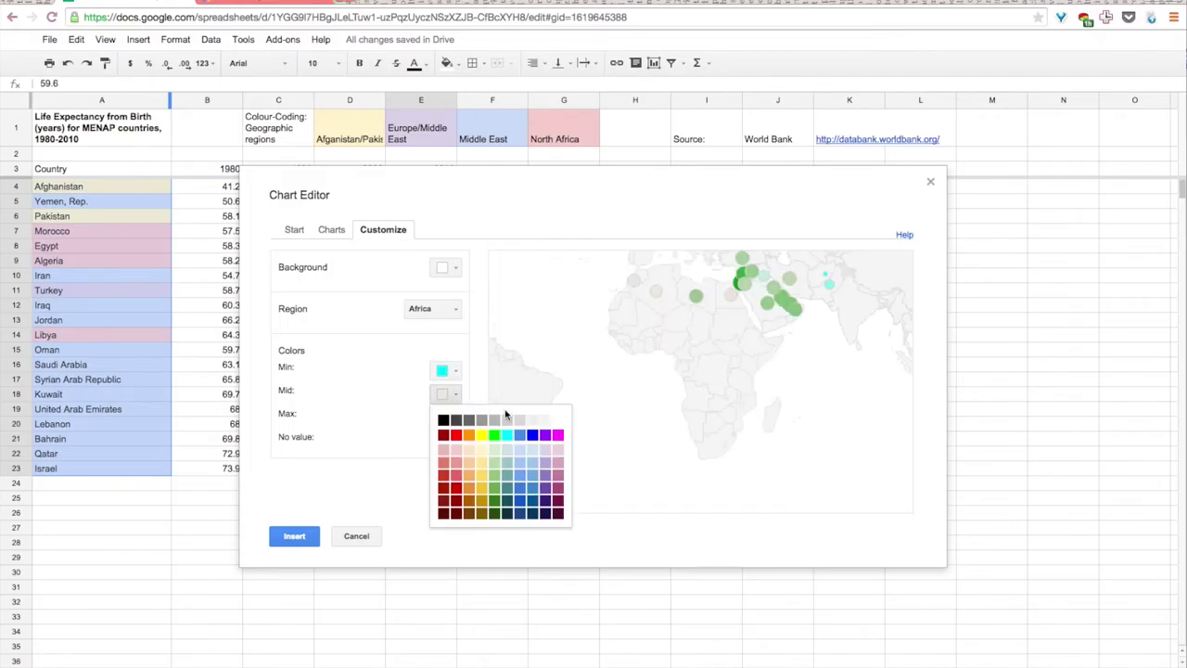
{"action": "left_click", "coordinate": [507, 461]}
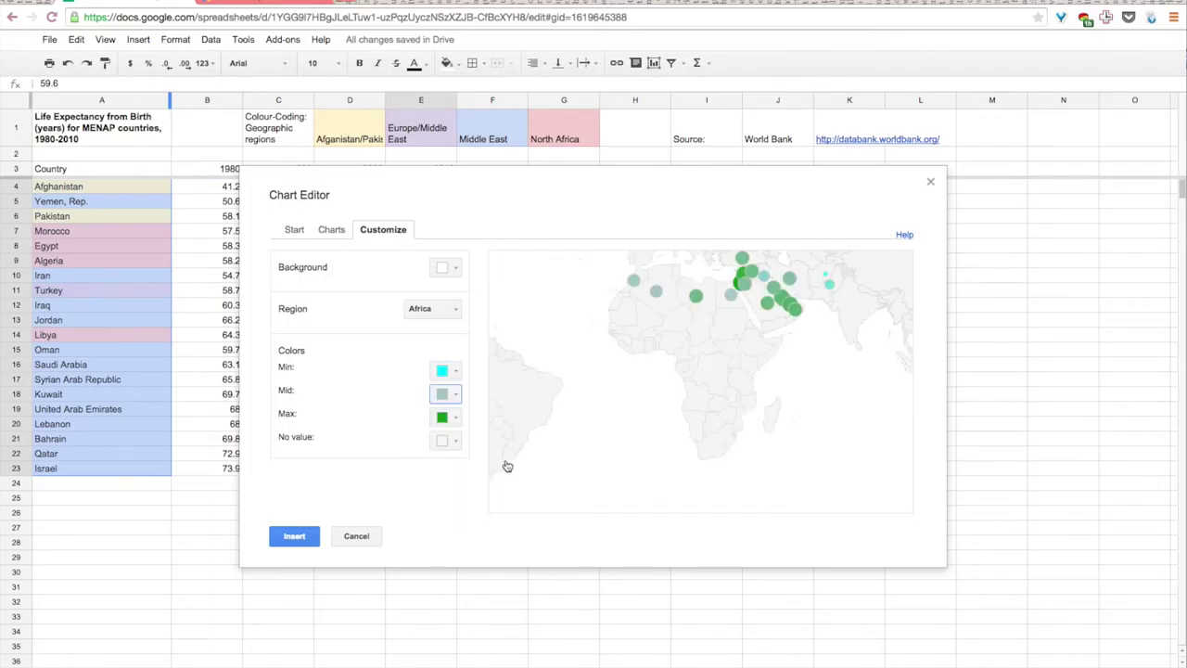
{"action": "left_click", "coordinate": [455, 418]}
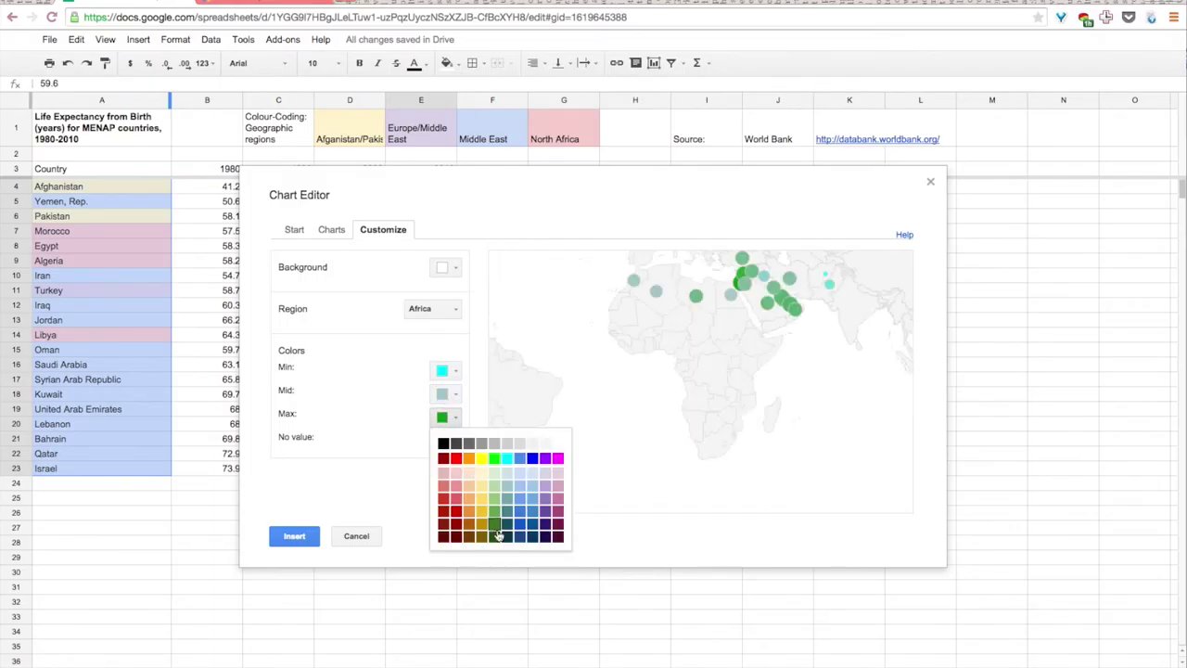
{"action": "left_click", "coordinate": [506, 536]}
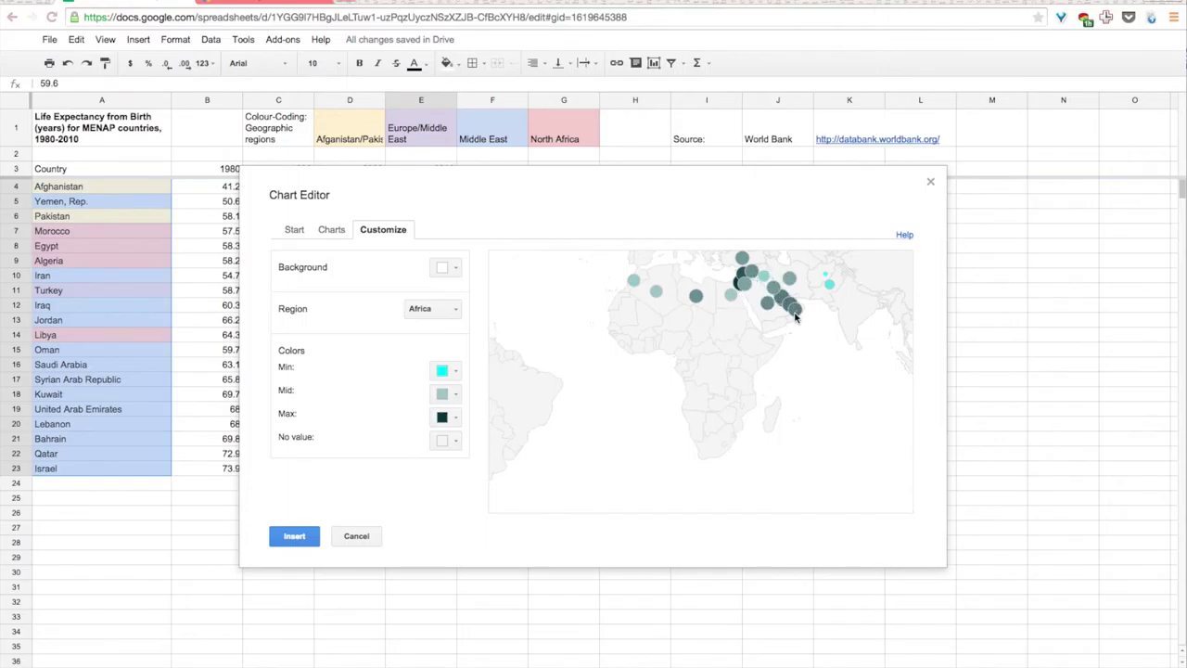
Insert the map chart into the sheet and position it beside the data table, over about columns F to L
{"action": "mouse_move", "coordinate": [794, 282]}
{"action": "mouse_move", "coordinate": [742, 261]}
{"action": "mouse_move", "coordinate": [696, 296]}
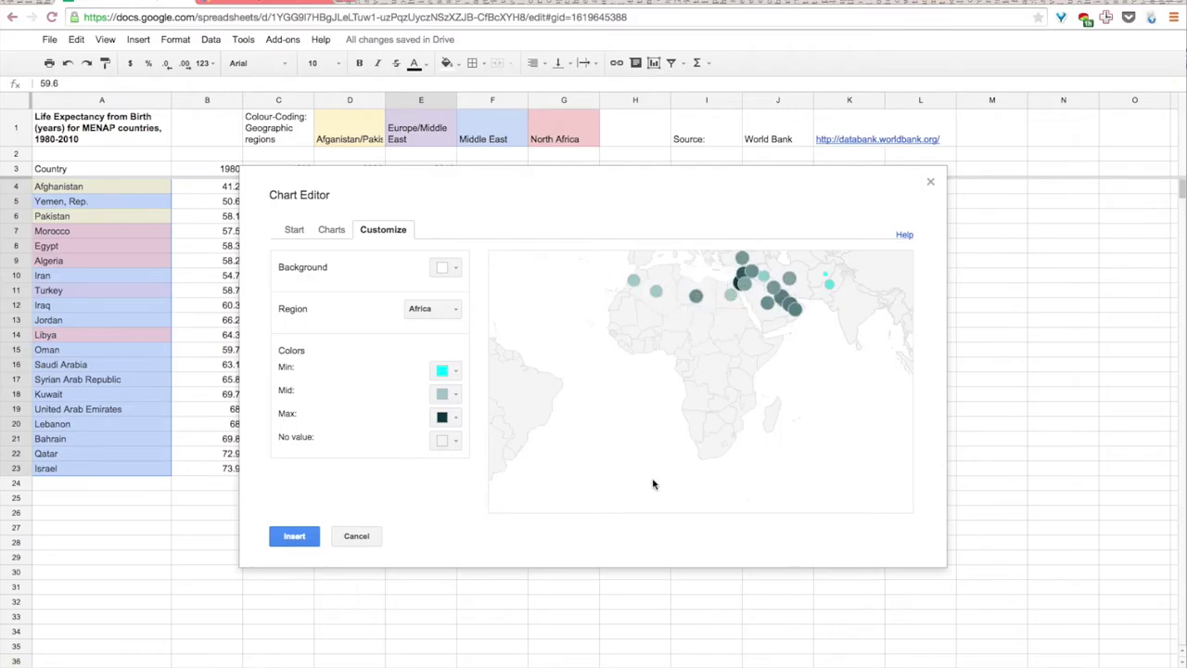
{"action": "left_click", "coordinate": [307, 535]}
{"action": "left_click", "coordinate": [666, 191]}
{"action": "left_click_drag", "start_coordinate": [666, 191], "coordinate": [775, 201]}
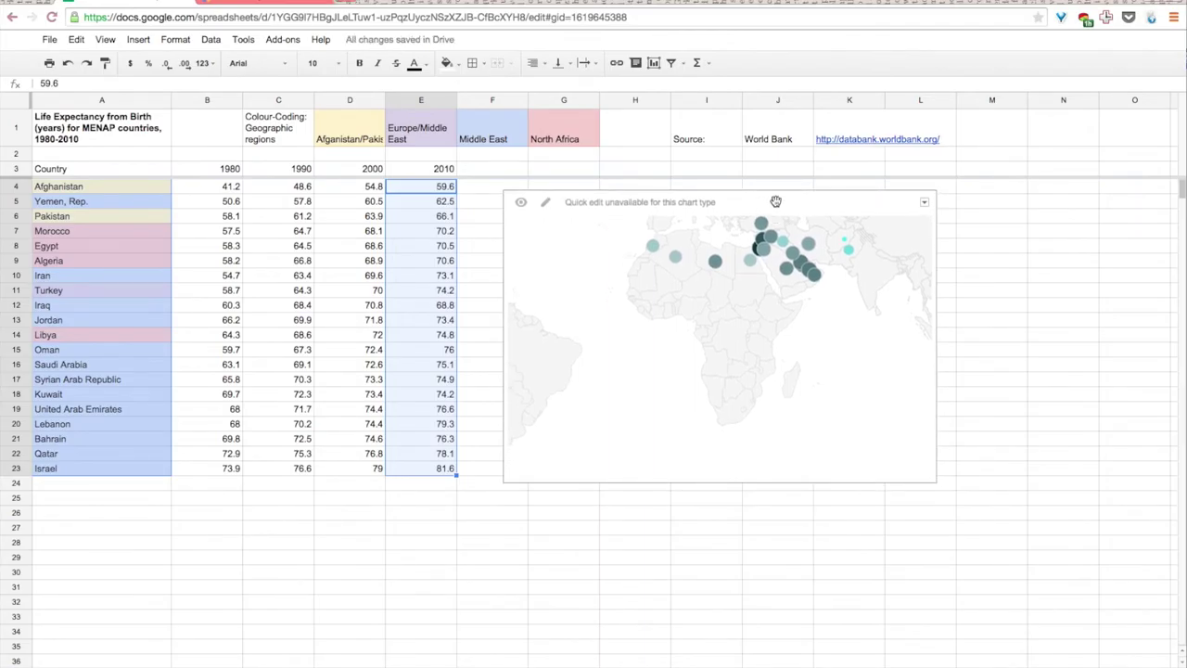
{"action": "left_click", "coordinate": [492, 187]}
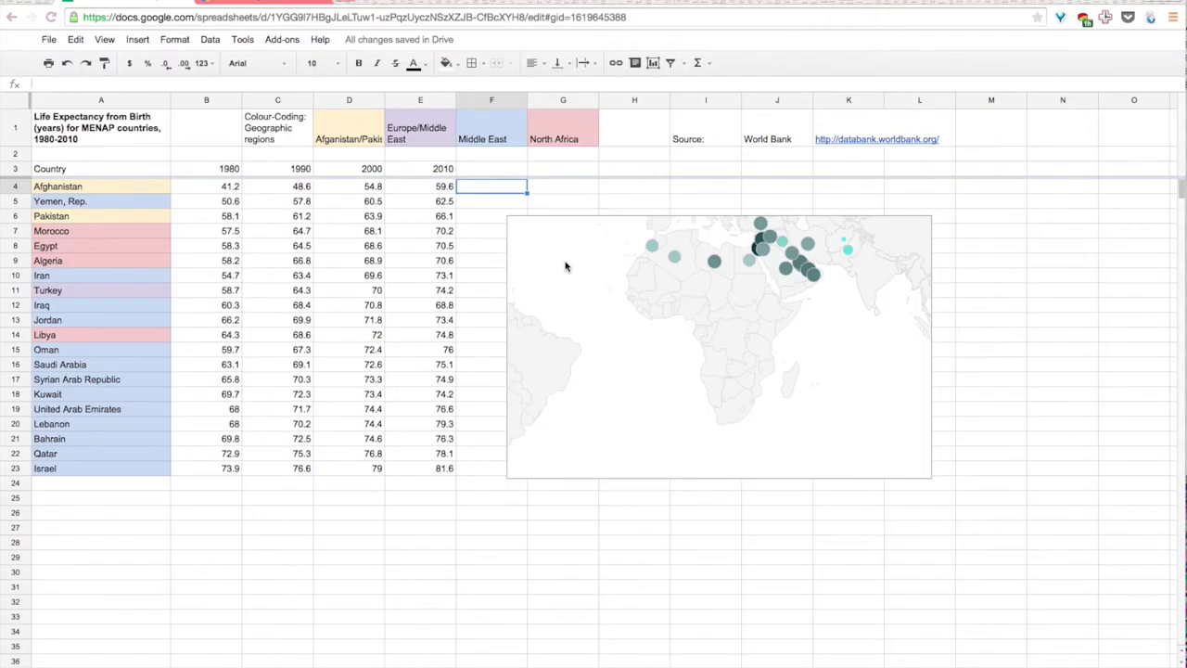
Move the map chart far down the sheet, away from the data table
{"action": "left_click", "coordinate": [585, 242]}
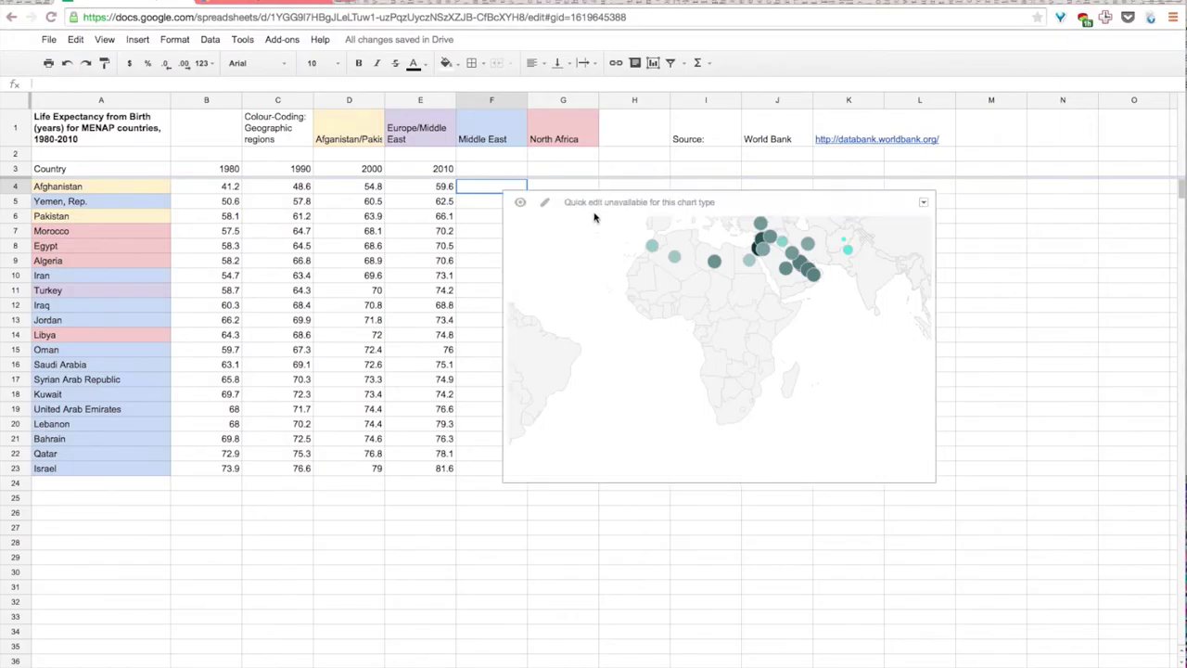
{"action": "left_click_drag", "start_coordinate": [631, 212], "coordinate": [1044, 654]}
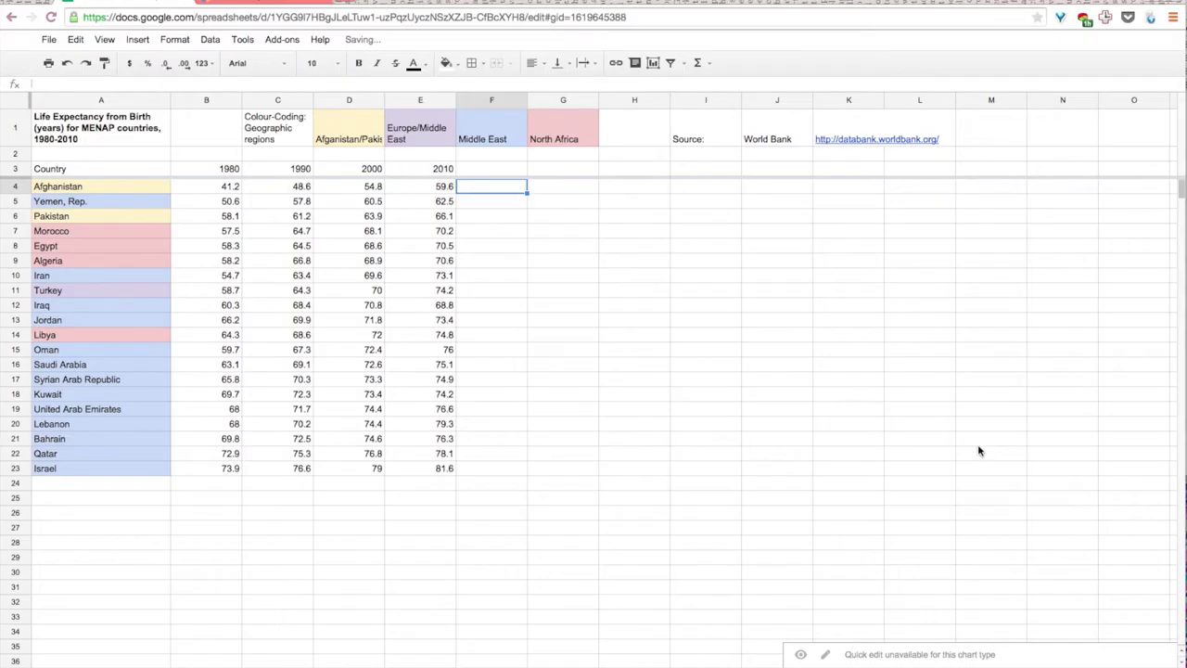
{"action": "left_click", "coordinate": [979, 446]}
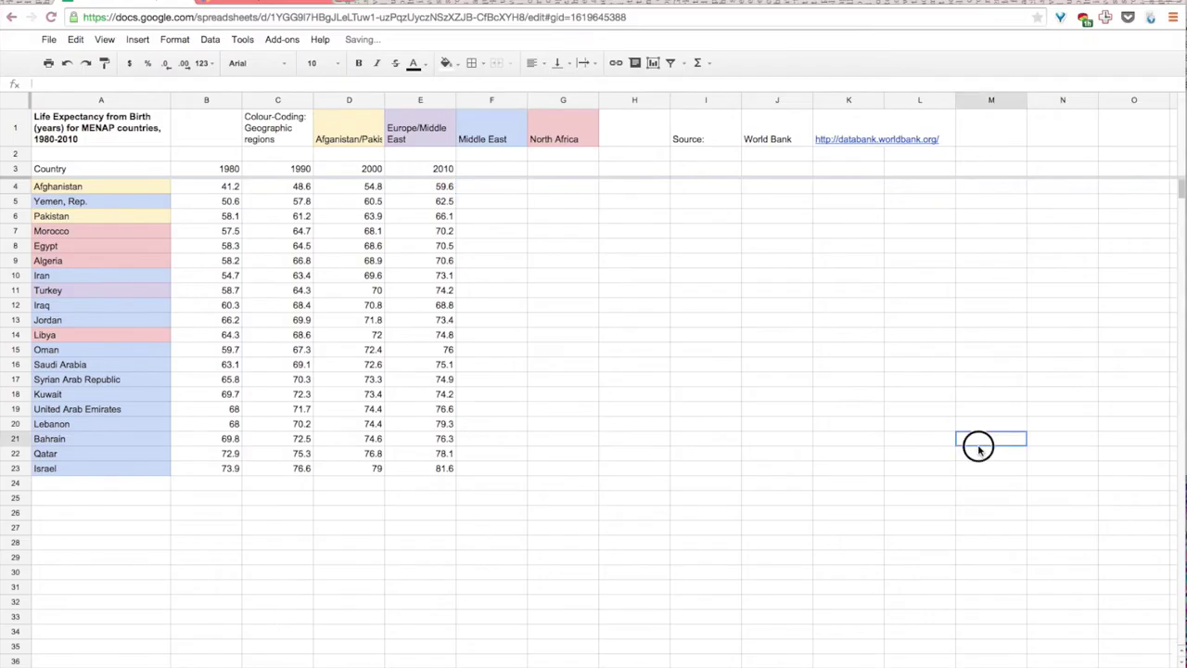
Start a horizontal bar chart from the data range A3:E23, using row 3 as headers
{"action": "left_click", "coordinate": [100, 169]}
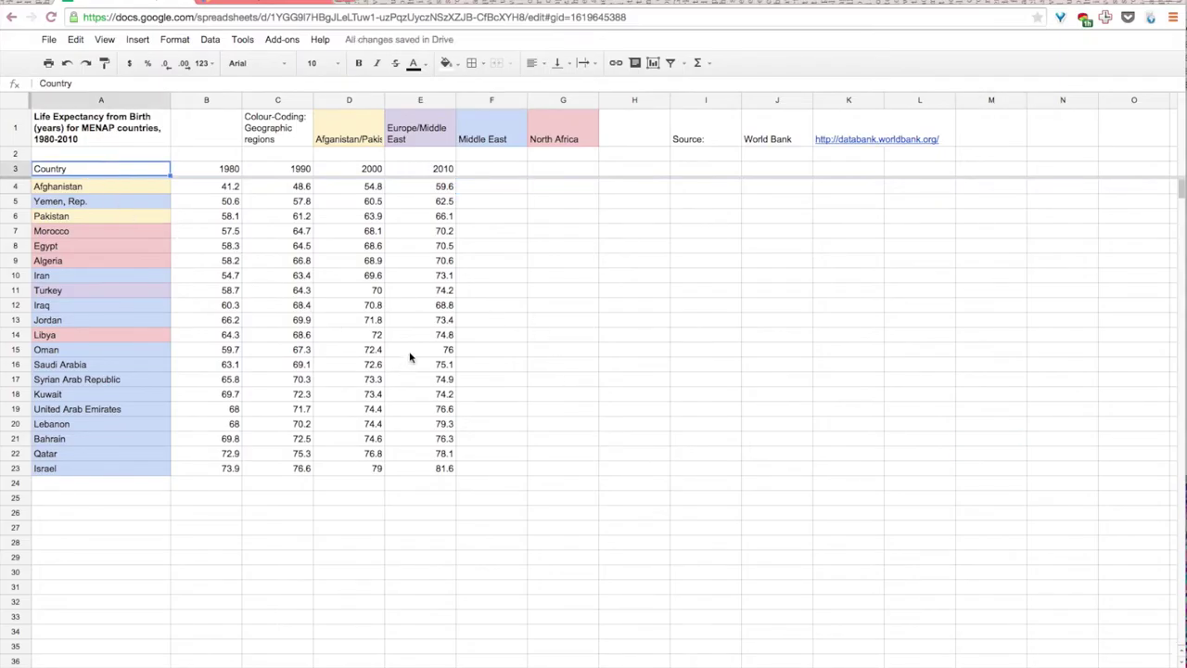
{"action": "left_click", "coordinate": [423, 469], "text": "shift"}
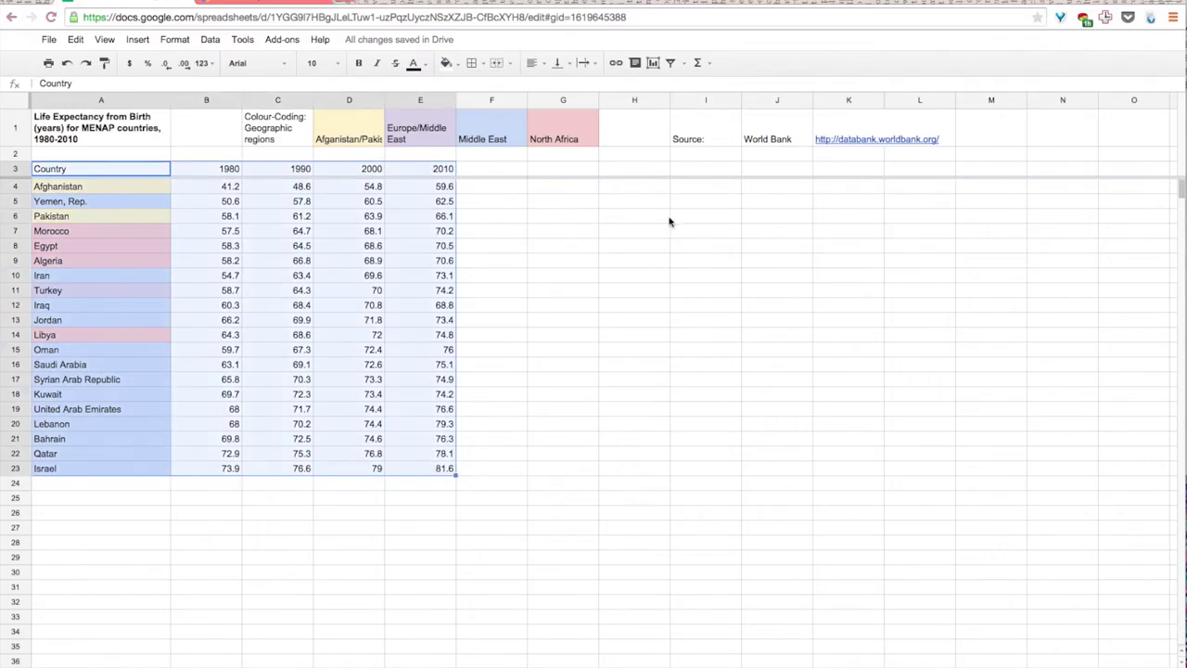
{"action": "left_click", "coordinate": [653, 63]}
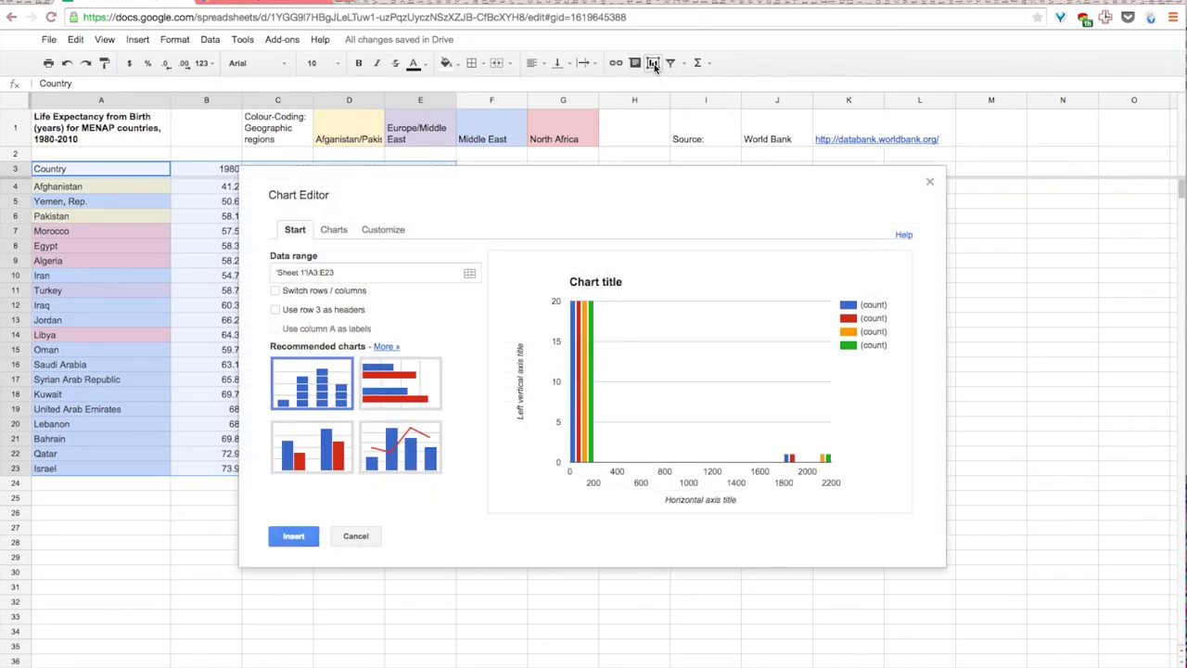
{"action": "left_click", "coordinate": [275, 312]}
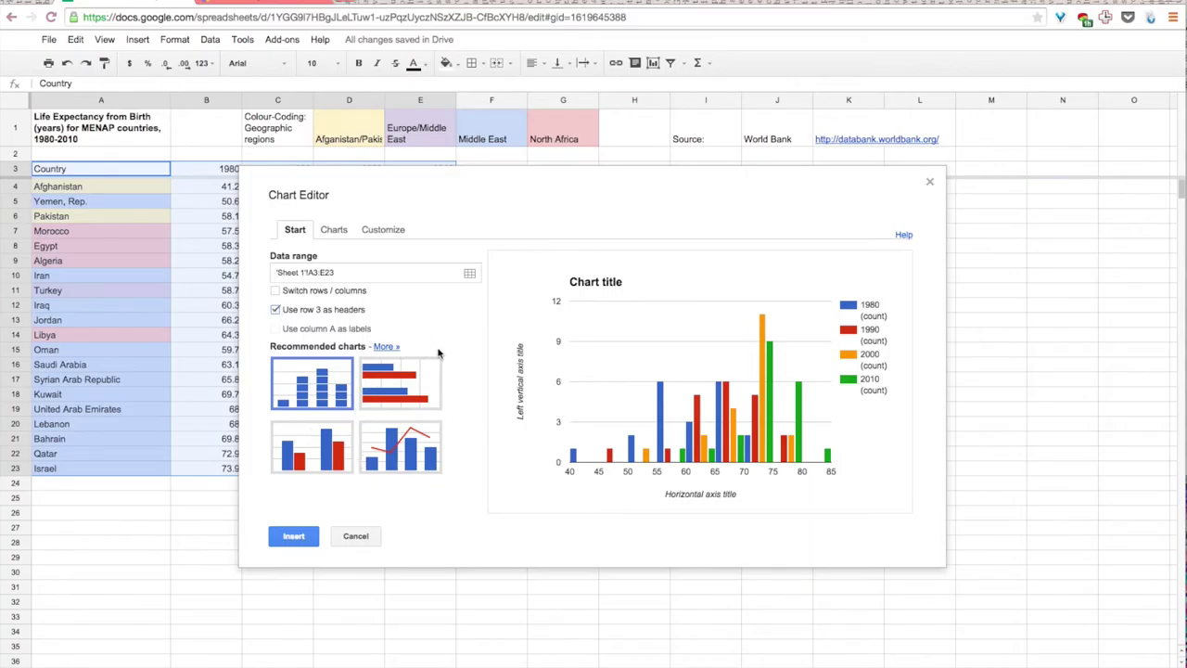
{"action": "left_click", "coordinate": [394, 398]}
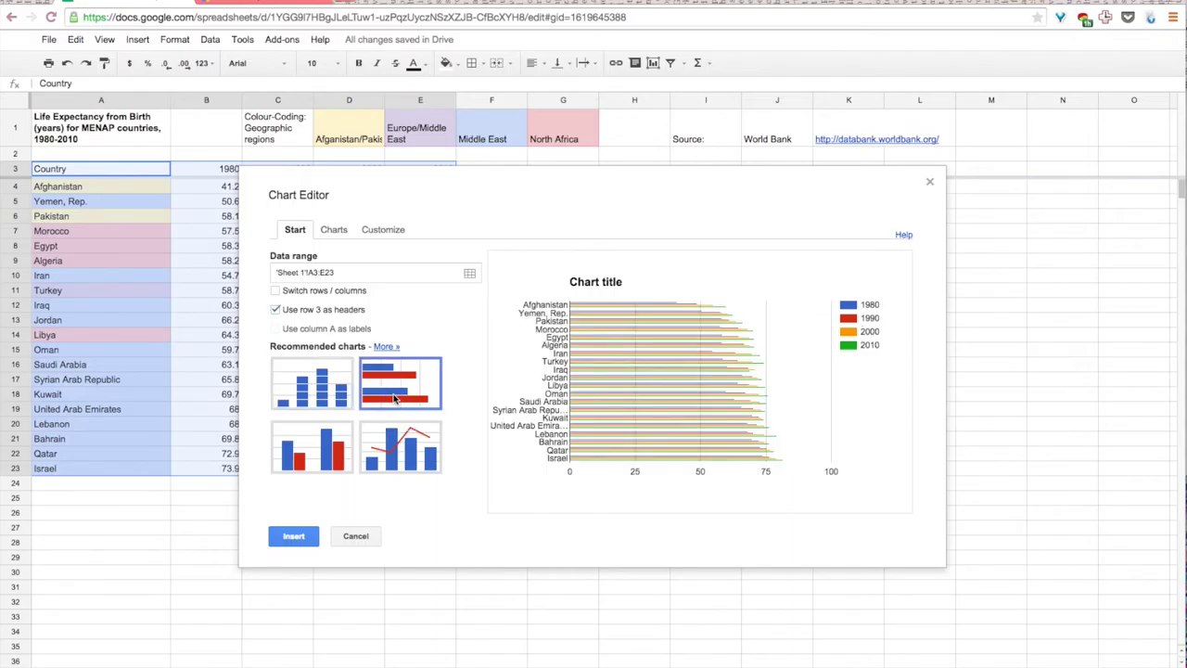
Title the bar chart "Life Expectancy from Birth (years) for MENAP countries, 1980-2010"
{"action": "left_click", "coordinate": [398, 235]}
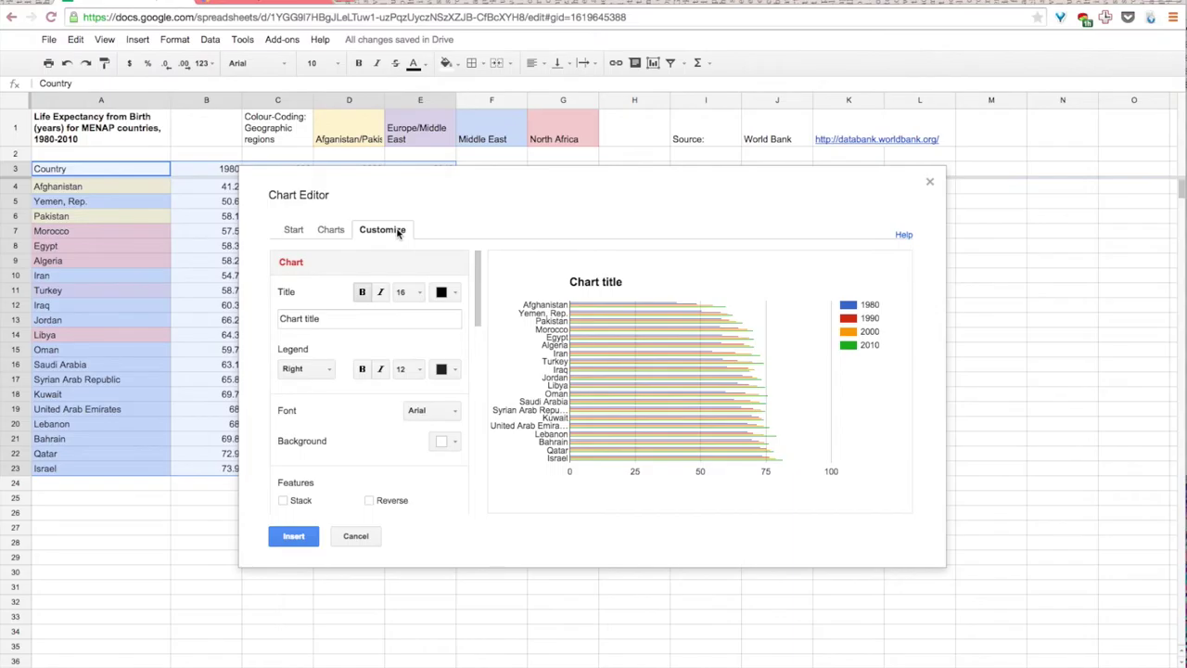
{"action": "left_click", "coordinate": [327, 316]}
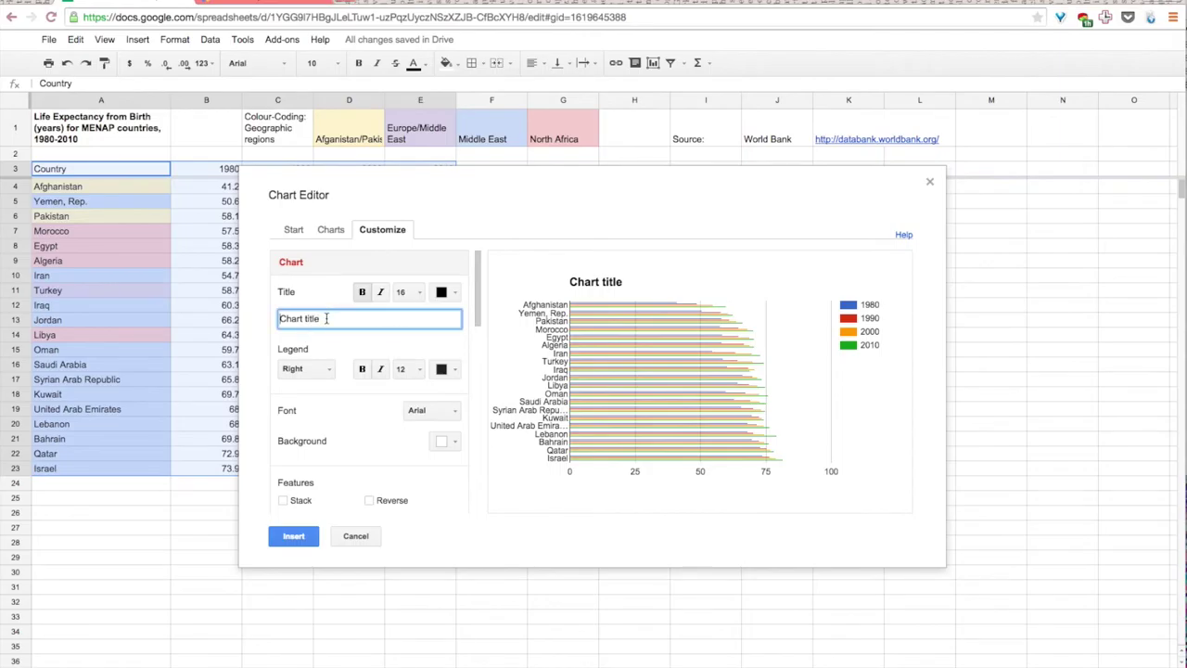
{"action": "left_click_drag", "start_coordinate": [327, 318], "coordinate": [279, 316]}
{"action": "type", "text": "Life Expectancy from Birth Ye"}
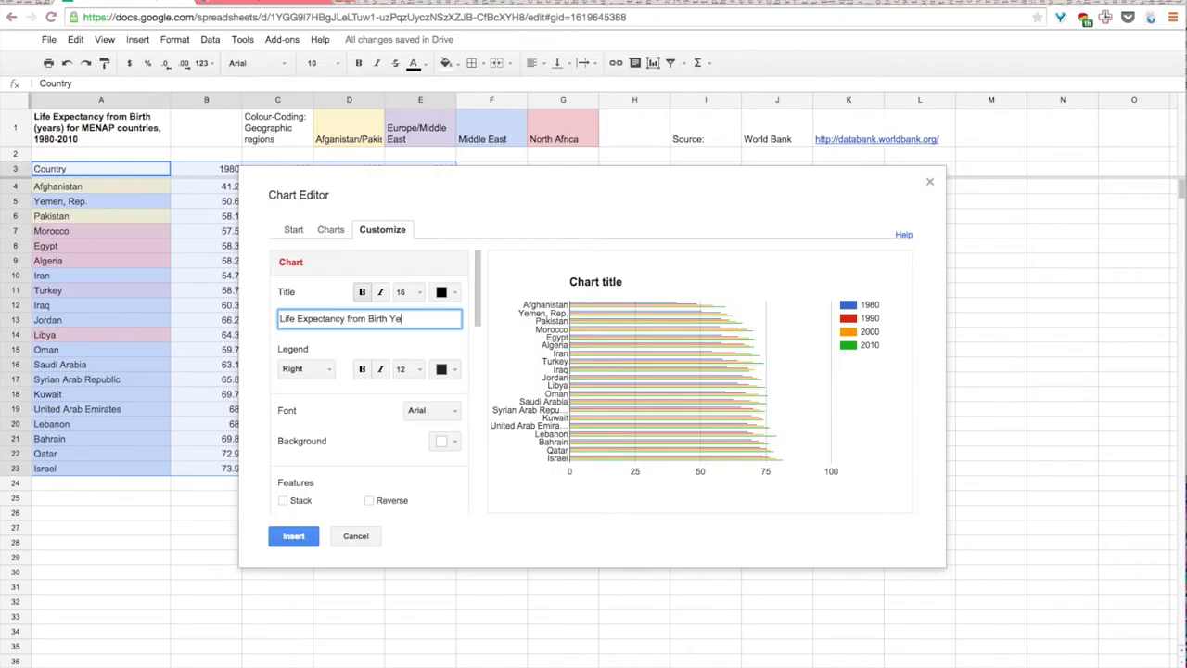
{"action": "key", "text": "BackSpace"}
{"action": "key", "text": "BackSpace"}
{"action": "type", "text": "(years) for MENAP countrie"}
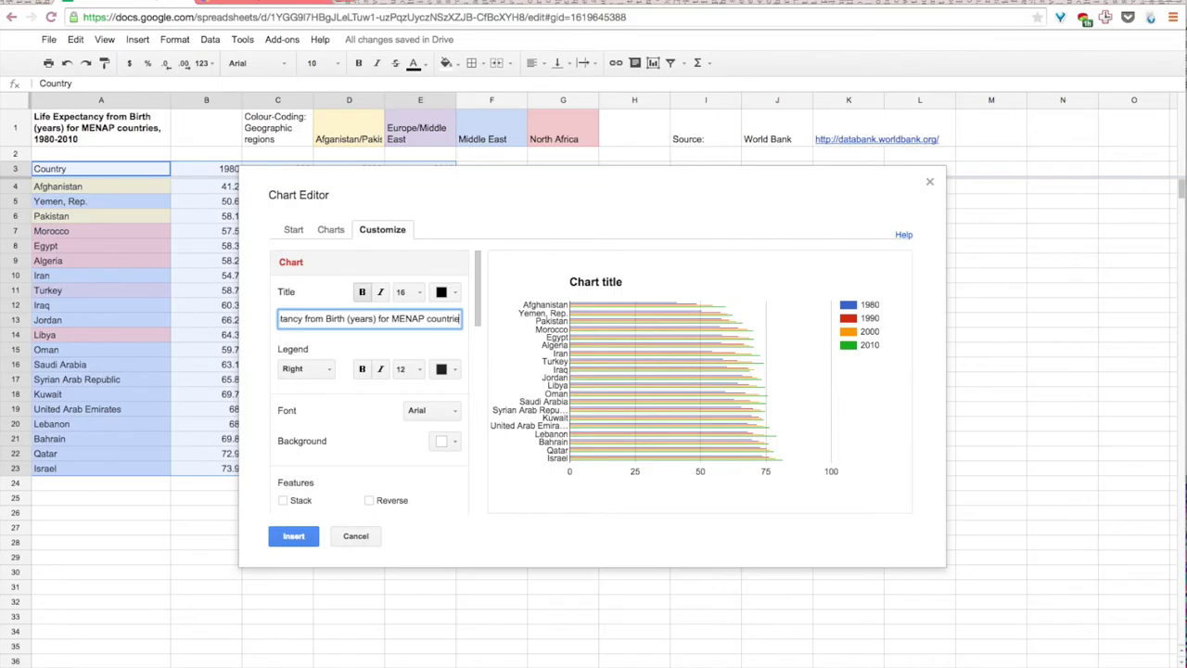
{"action": "type", "text": "s, 198"}
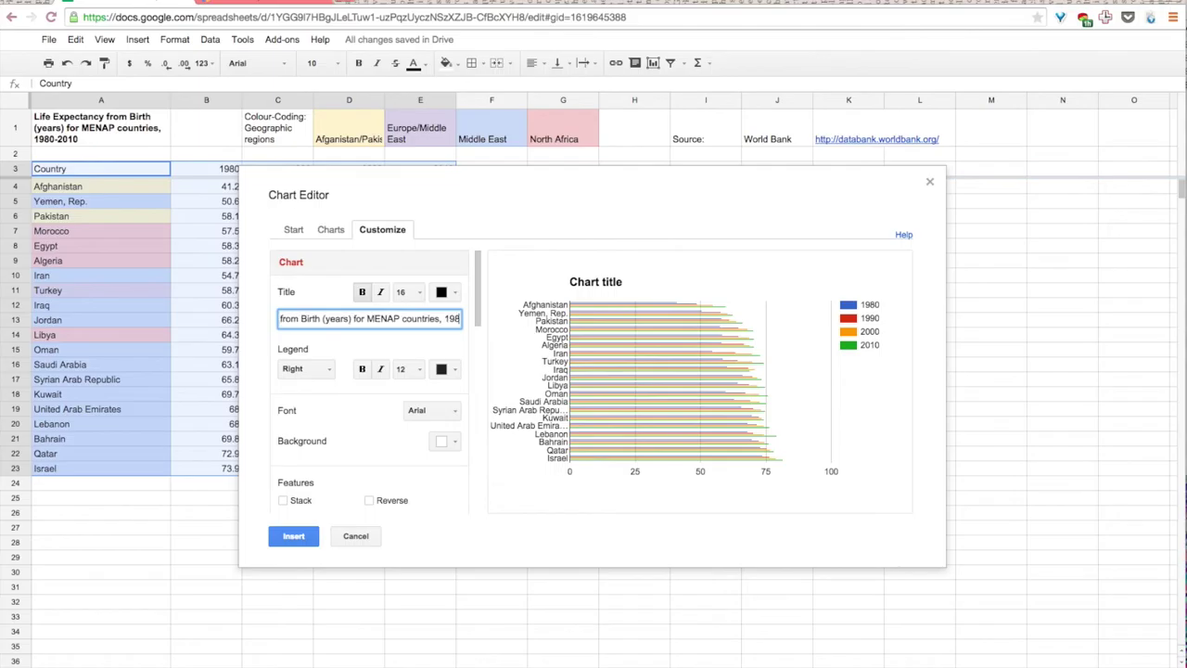
{"action": "type", "text": "0-2010"}
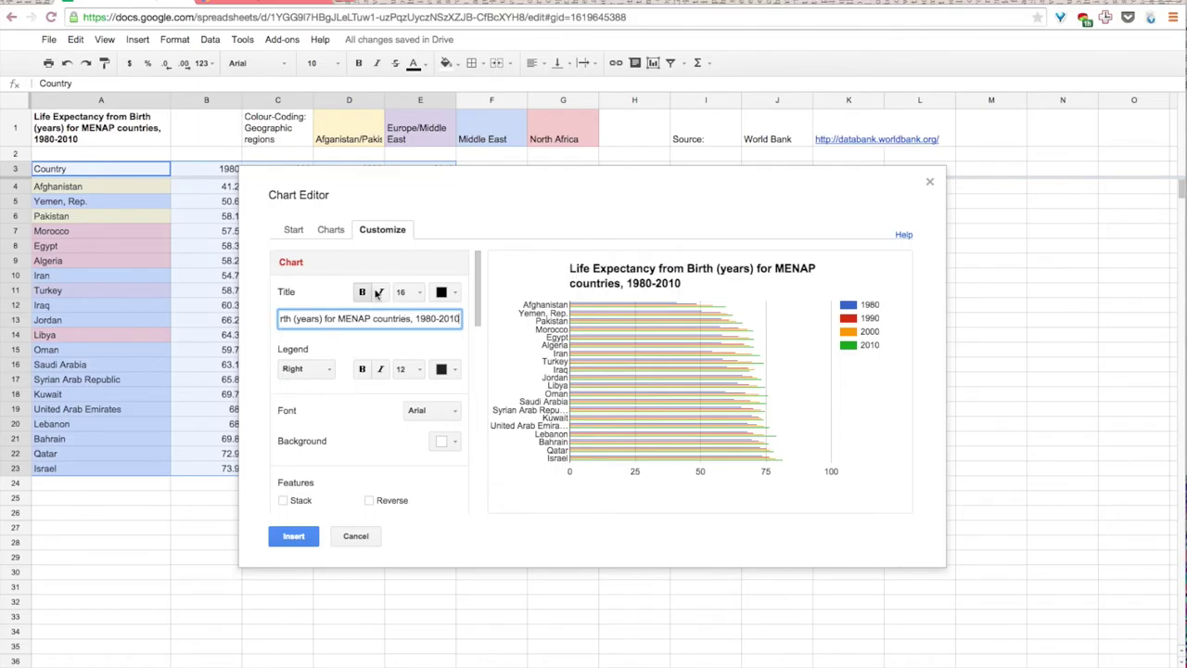
Title the horizontal axis "Years" and the left vertical axis "Life expectancy (years)", with the vertical title in bold
{"action": "left_click_drag", "start_coordinate": [479, 311], "coordinate": [484, 396]}
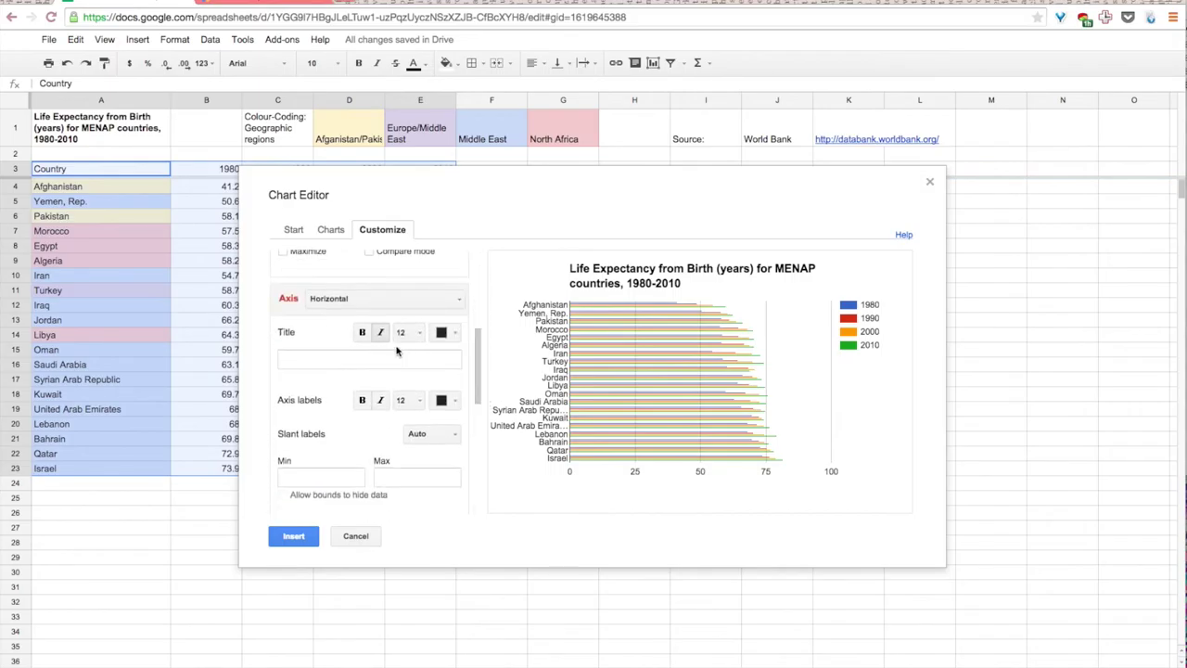
{"action": "left_click", "coordinate": [320, 357]}
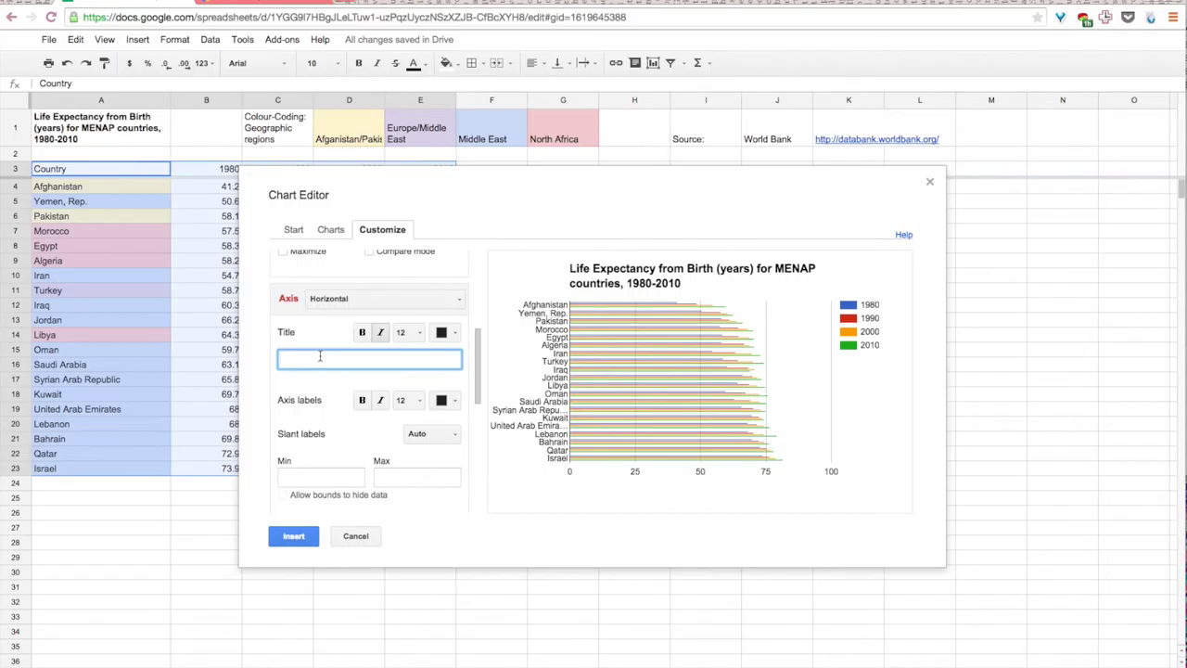
{"action": "type", "text": "Years"}
{"action": "left_click", "coordinate": [399, 298]}
{"action": "left_click", "coordinate": [393, 341]}
{"action": "left_click", "coordinate": [354, 358]}
{"action": "type", "text": "Life"}
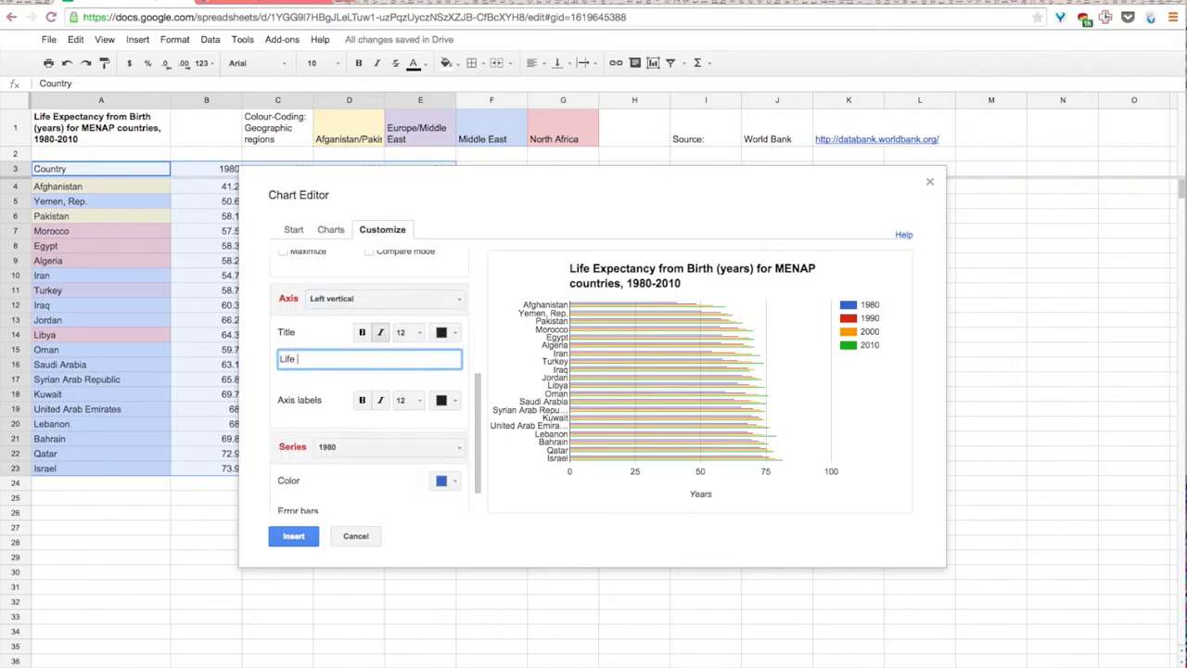
{"action": "type", "text": " expectancy (years)"}
{"action": "left_click", "coordinate": [363, 332]}
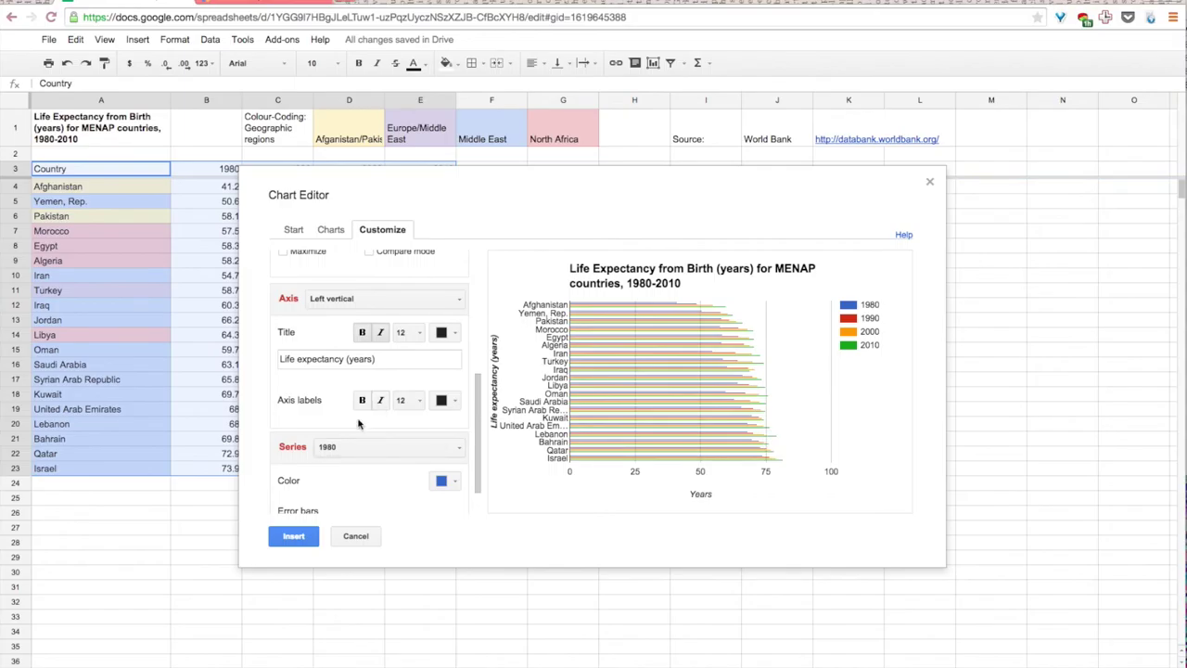
Make the bar chart's horizontal axis title bold
{"action": "left_click", "coordinate": [397, 299]}
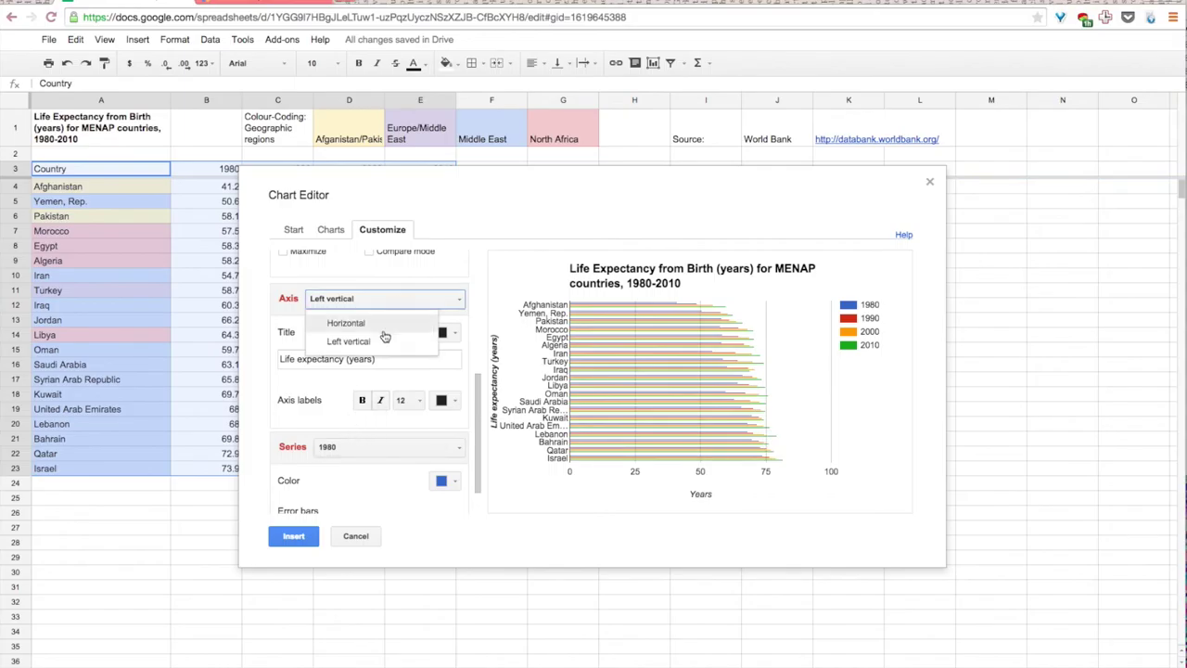
{"action": "left_click", "coordinate": [385, 339]}
{"action": "left_click", "coordinate": [380, 299]}
{"action": "left_click", "coordinate": [374, 324]}
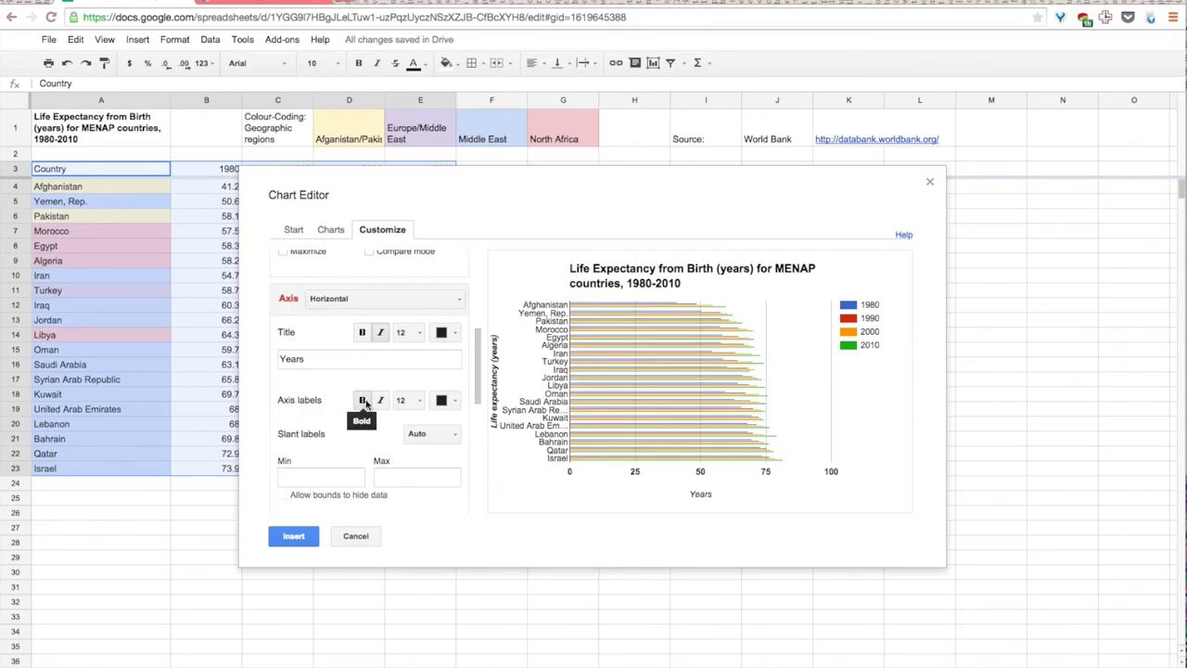
{"action": "left_click", "coordinate": [381, 332]}
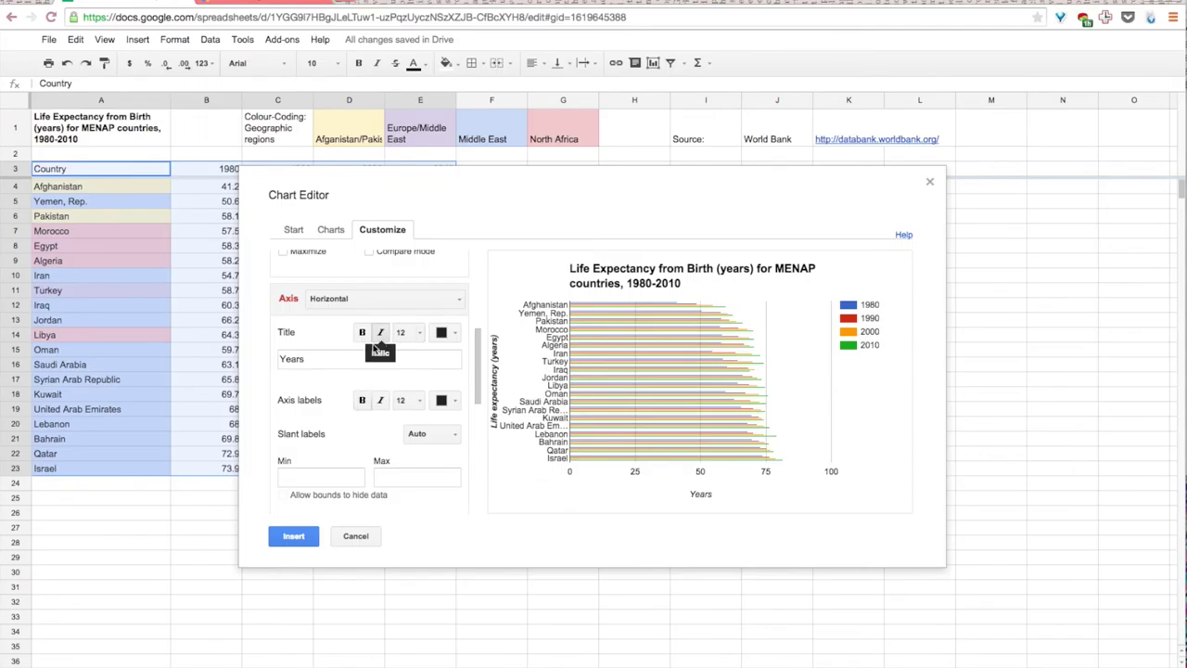
{"action": "left_click", "coordinate": [362, 336]}
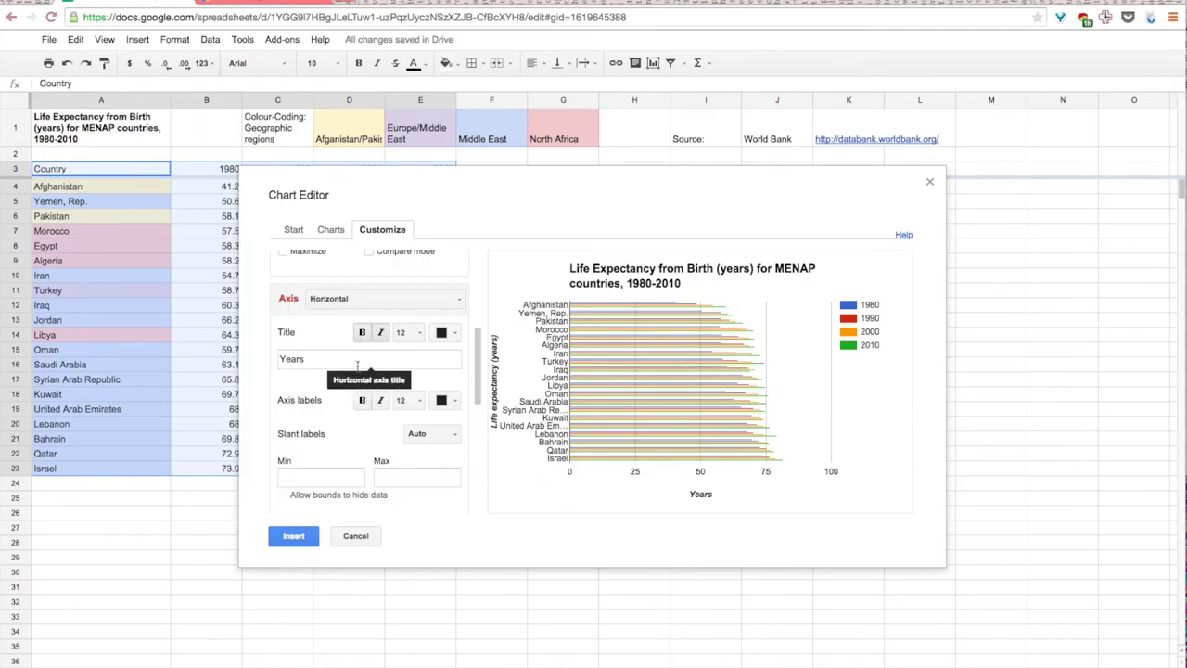
{"action": "left_click", "coordinate": [425, 304]}
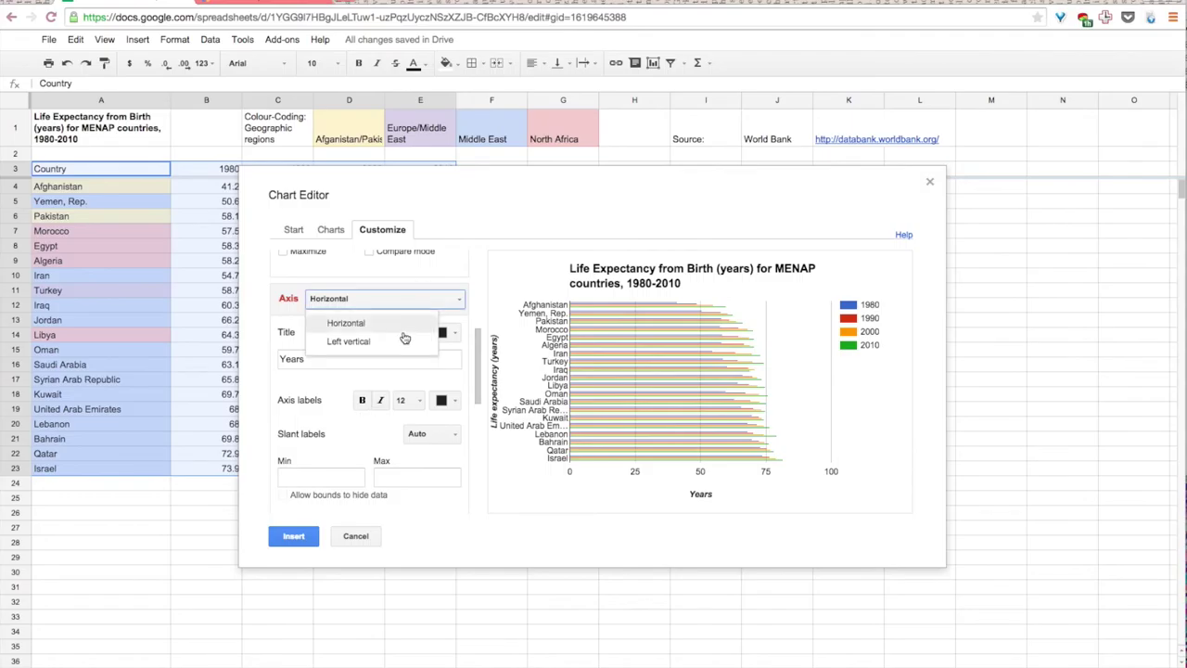
{"action": "left_click", "coordinate": [401, 341]}
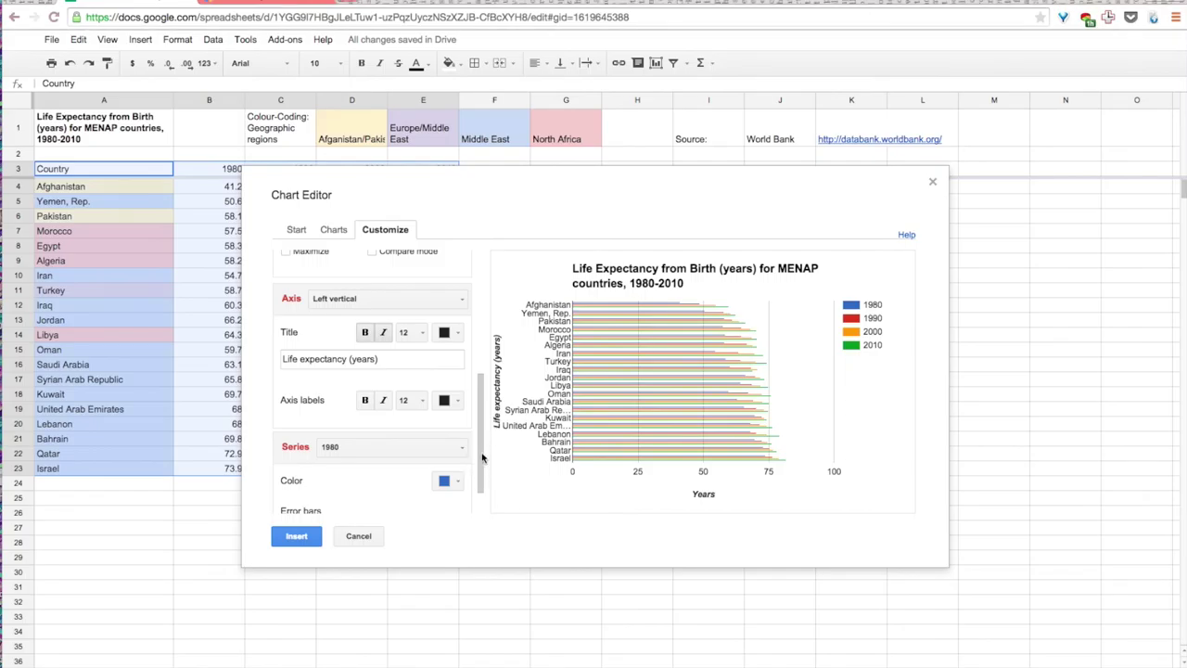
Set the color of the chart's 2010 series to cyan
{"action": "scroll", "coordinate": [481, 456], "scroll_direction": "down", "scroll_amount": 1}
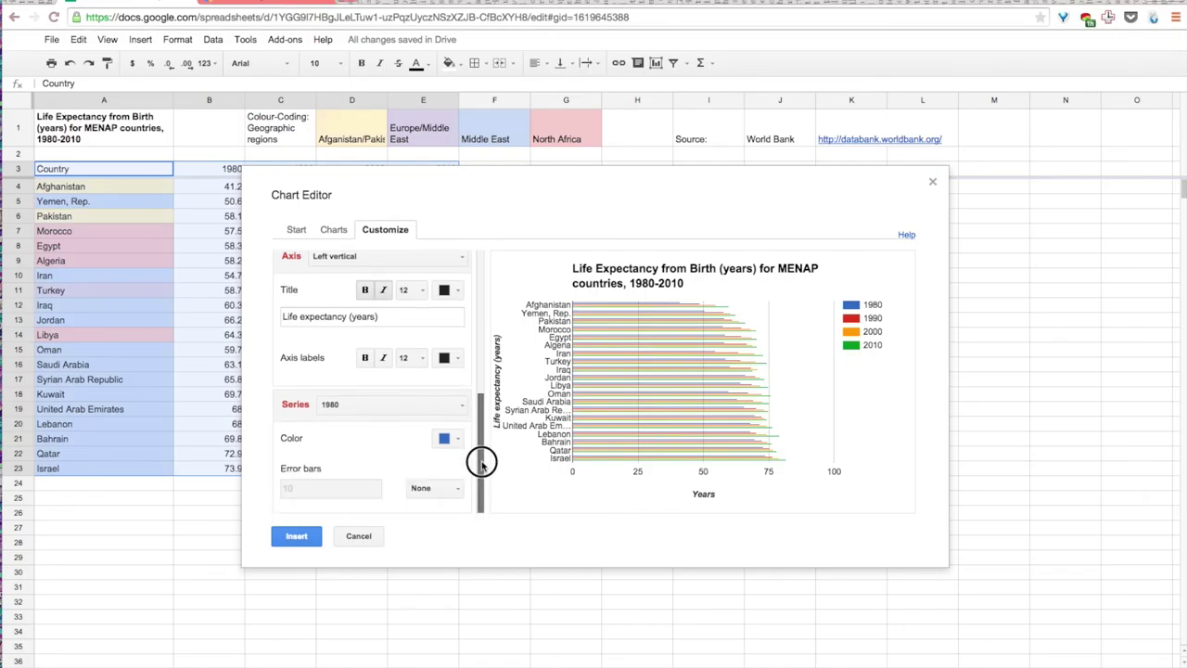
{"action": "left_click", "coordinate": [459, 409]}
{"action": "left_click", "coordinate": [374, 482]}
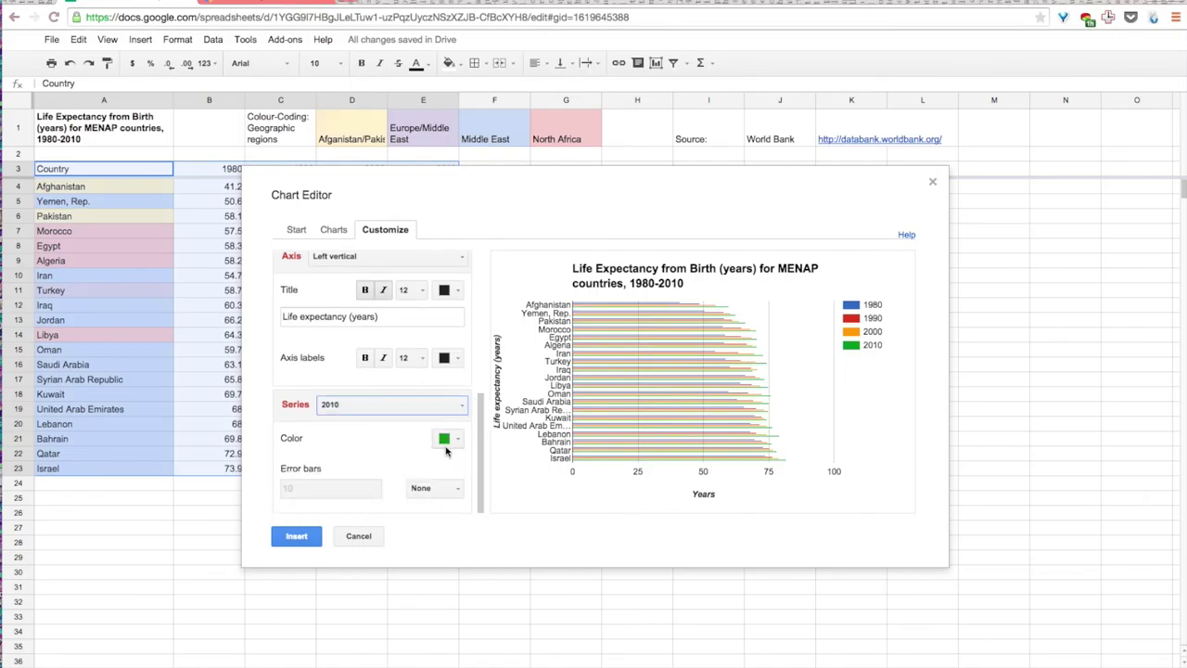
{"action": "left_click", "coordinate": [446, 443]}
{"action": "left_click", "coordinate": [508, 499]}
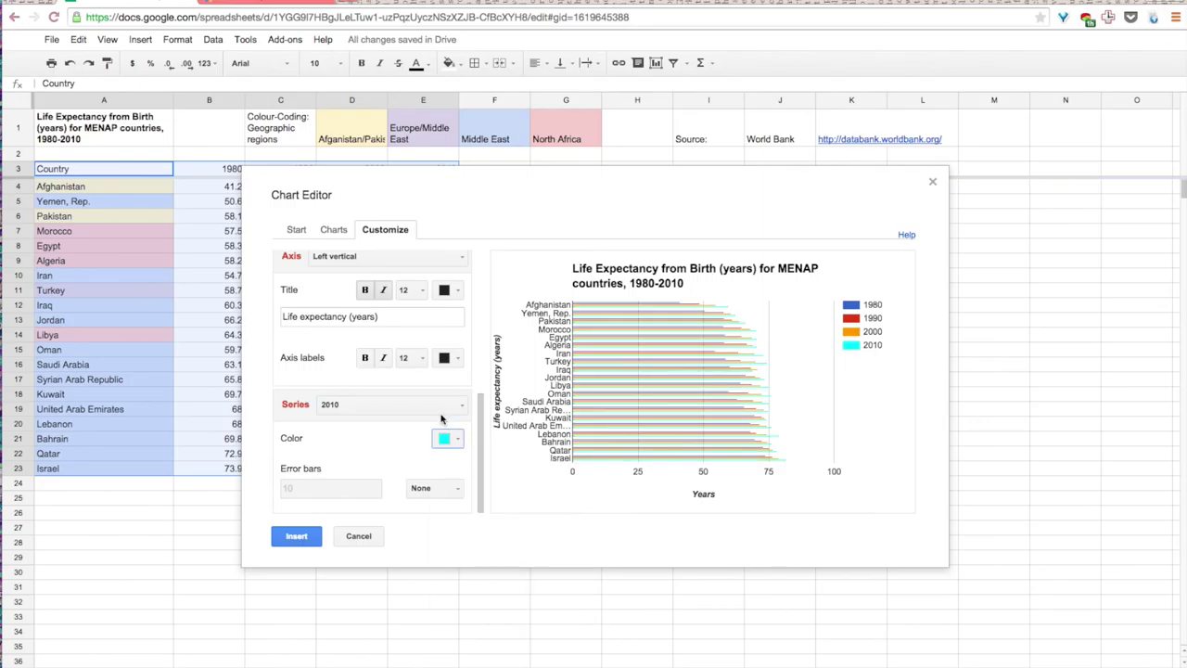
Set the colors of the chart's 2000 and 1990 series to very light grey
{"action": "left_click", "coordinate": [399, 405]}
{"action": "left_click", "coordinate": [390, 469]}
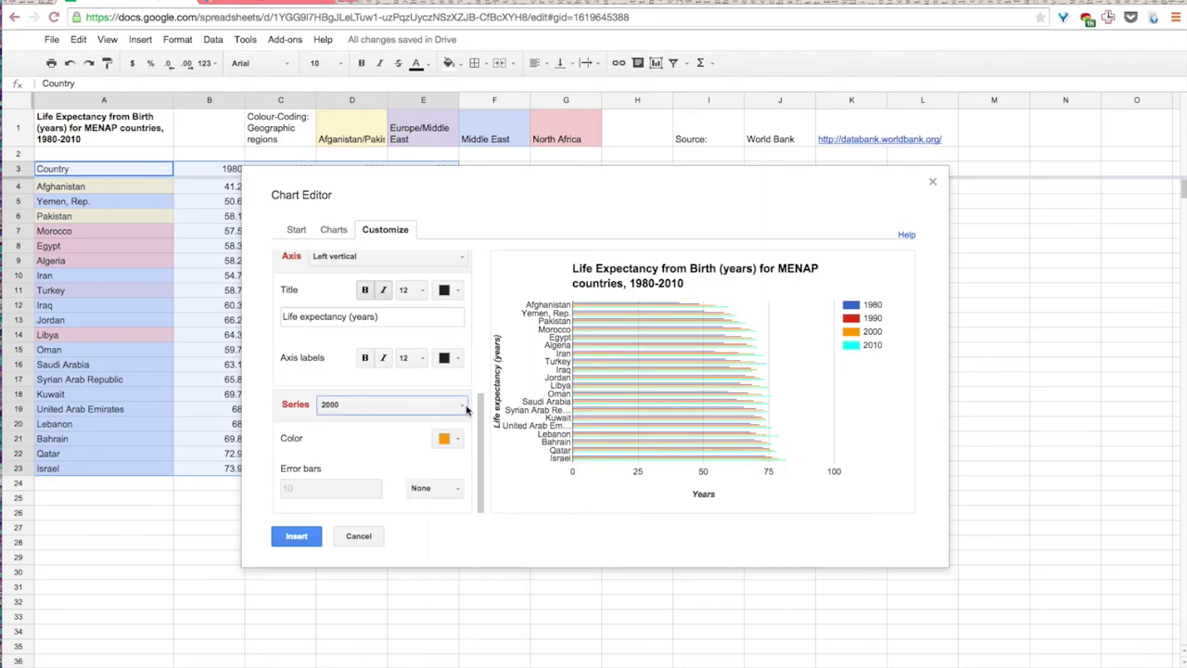
{"action": "left_click", "coordinate": [448, 439]}
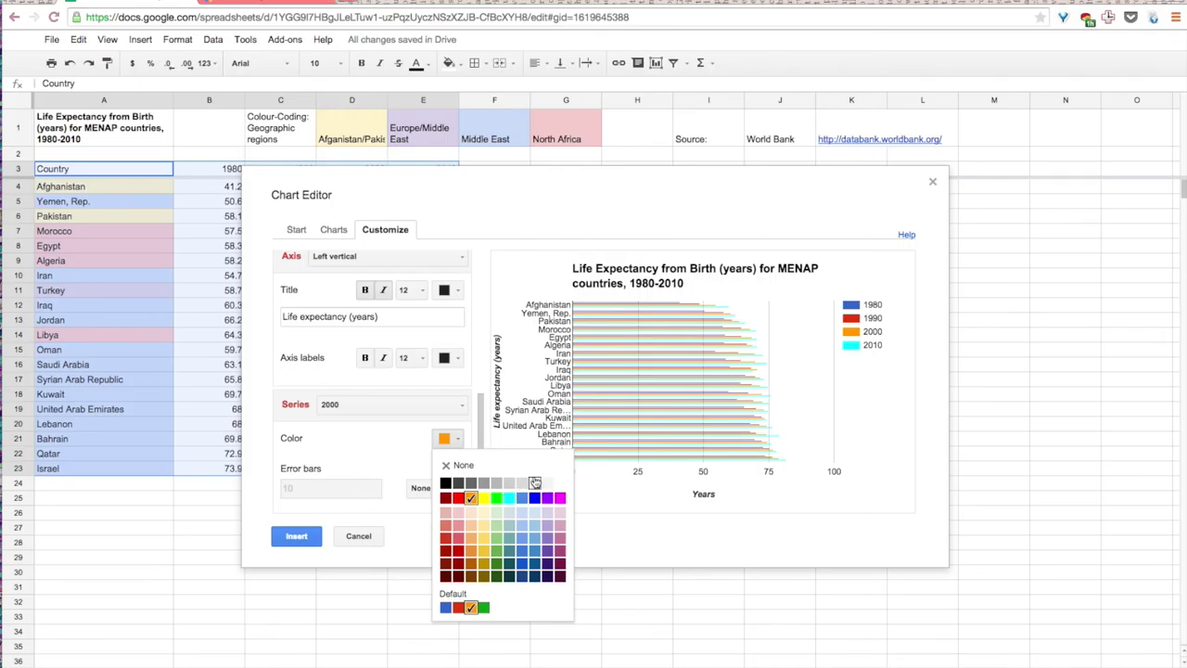
{"action": "left_click", "coordinate": [535, 483]}
{"action": "left_click", "coordinate": [434, 405]}
{"action": "left_click", "coordinate": [403, 450]}
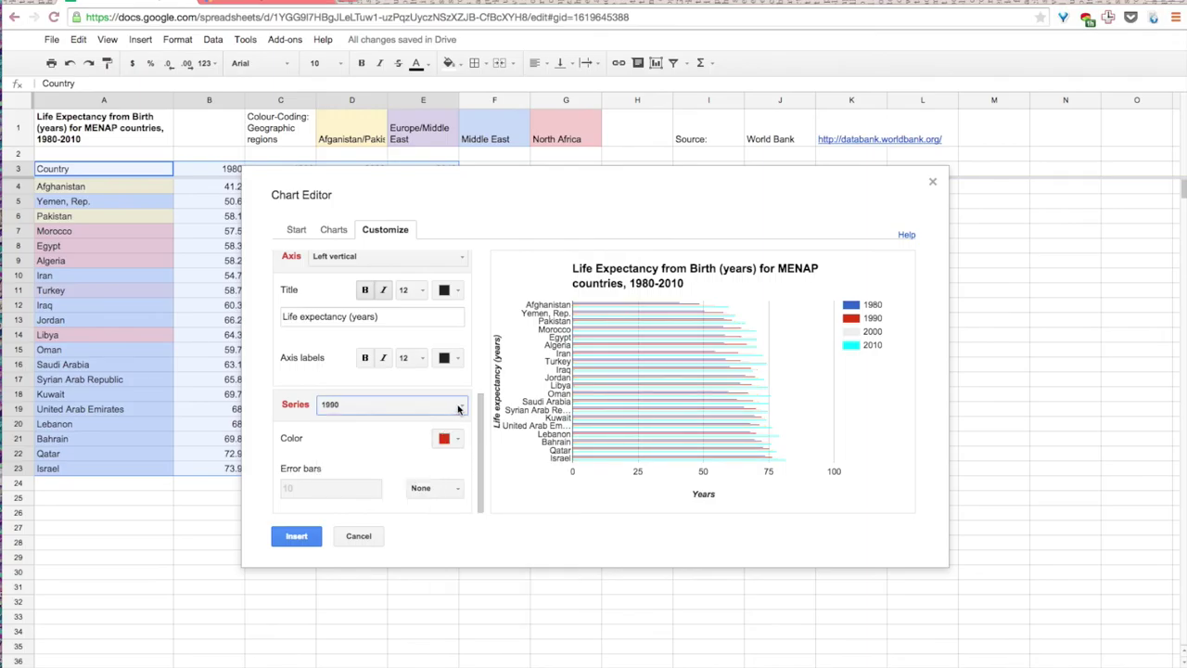
{"action": "left_click", "coordinate": [458, 407]}
{"action": "left_click", "coordinate": [401, 450]}
{"action": "left_click", "coordinate": [457, 440]}
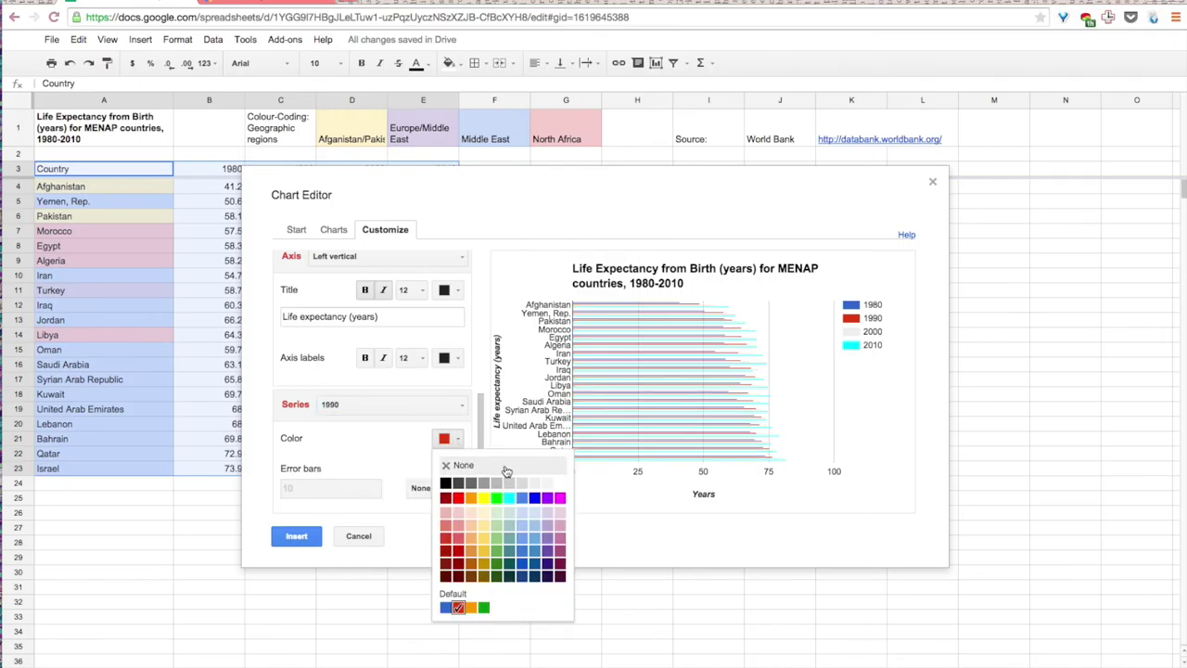
{"action": "left_click", "coordinate": [534, 482]}
Set the color of the chart's 1980 series to the same very light grey
{"action": "left_click", "coordinate": [453, 406]}
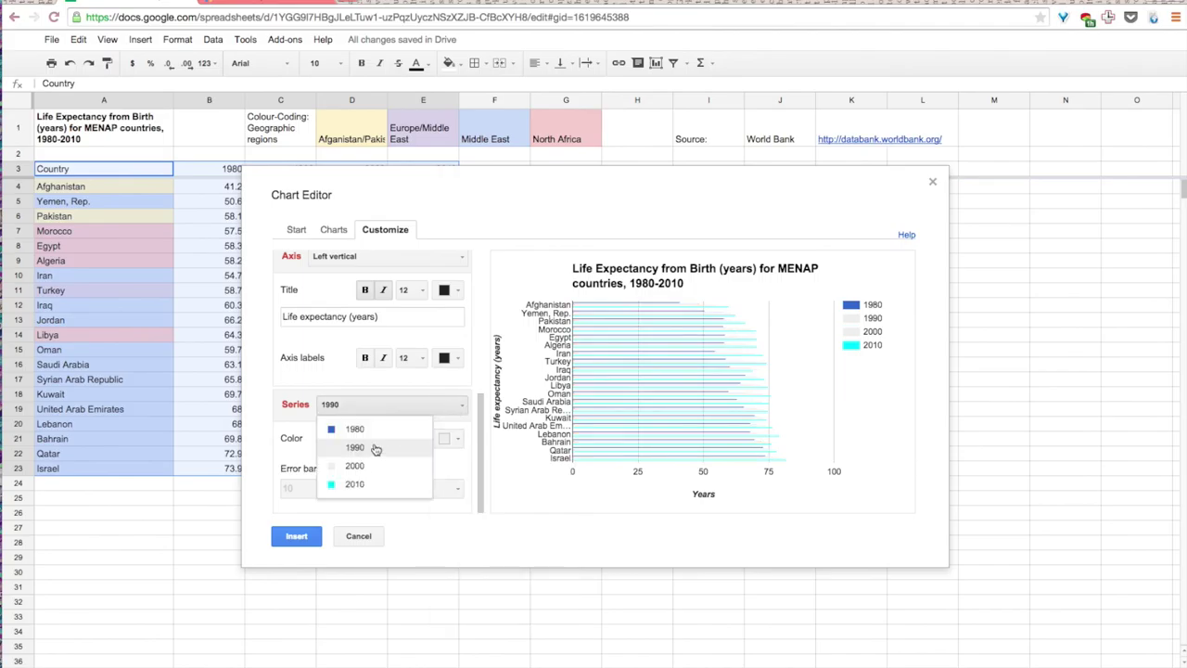
{"action": "left_click", "coordinate": [351, 429]}
{"action": "left_click", "coordinate": [438, 411]}
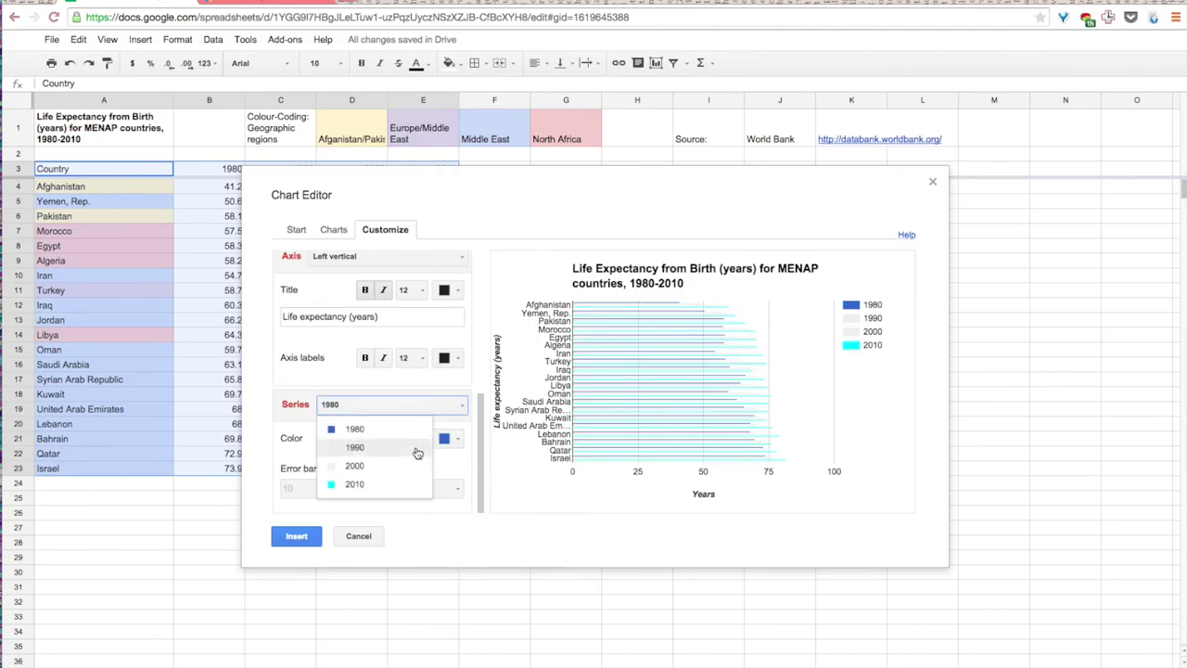
{"action": "left_click", "coordinate": [447, 439]}
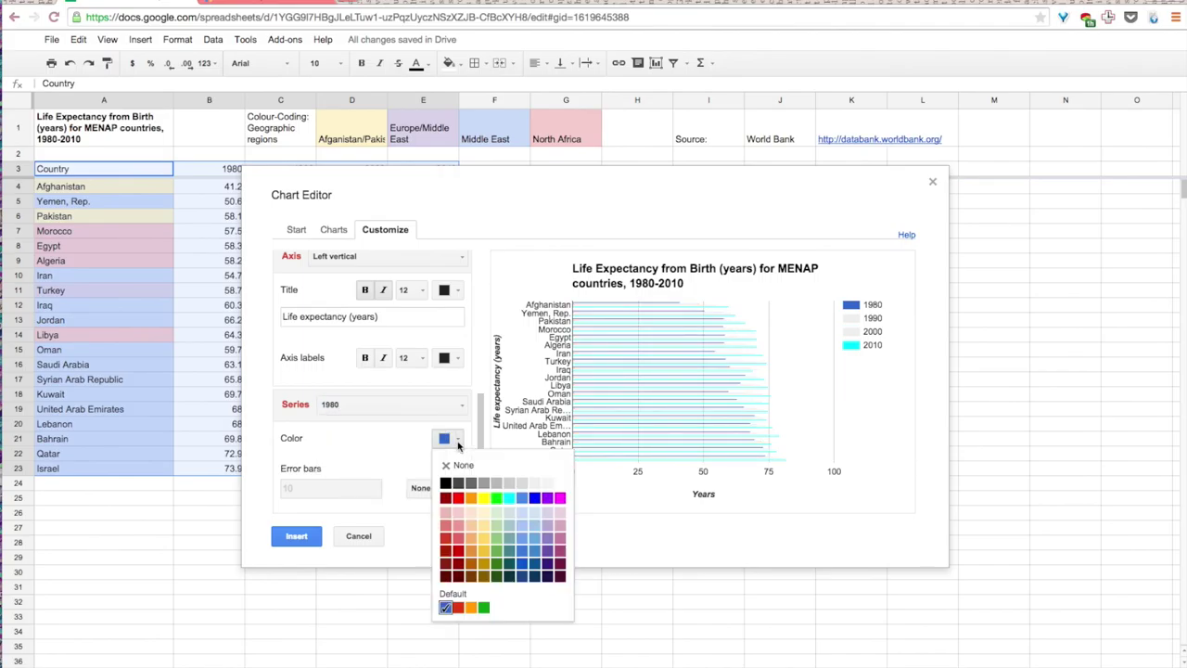
{"action": "left_click", "coordinate": [535, 482]}
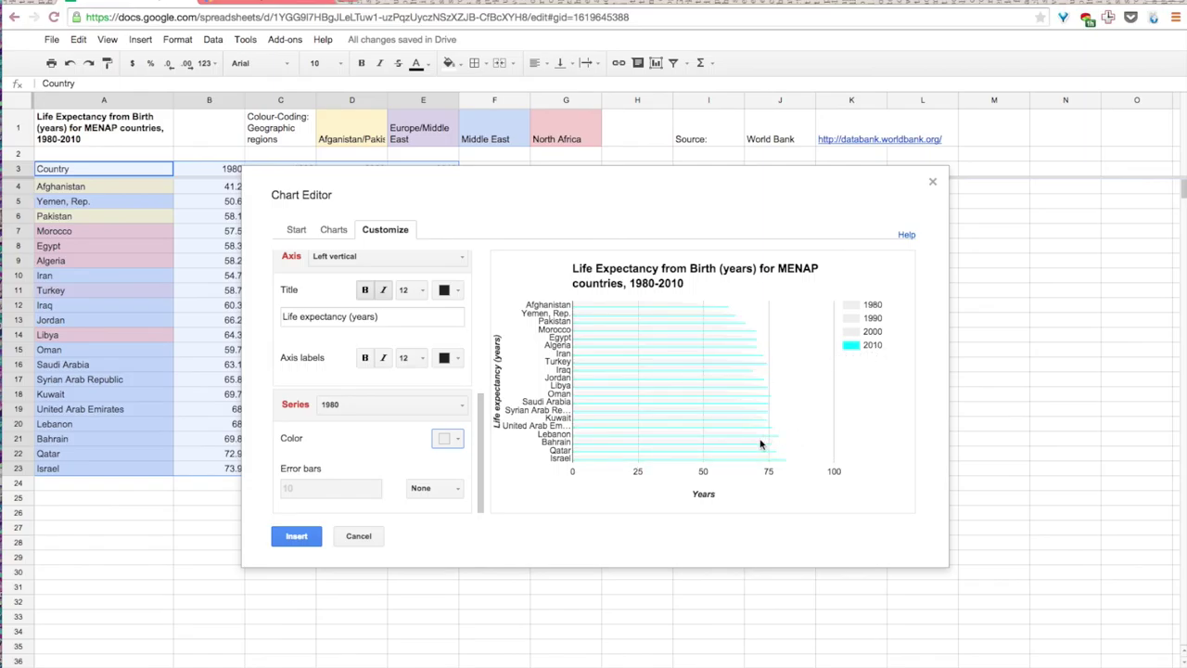
Insert the bar chart into the sheet and move it over about columns E to K, rows 7 to 27
{"action": "mouse_move", "coordinate": [751, 399]}
{"action": "left_click", "coordinate": [295, 540]}
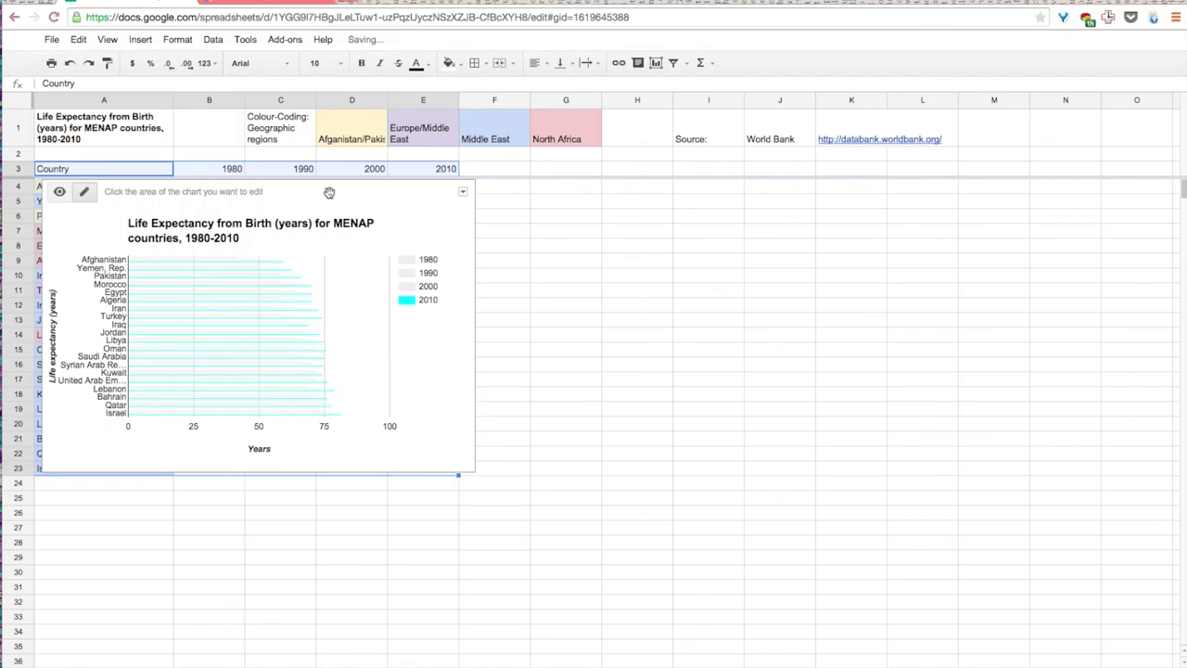
{"action": "left_click_drag", "start_coordinate": [329, 192], "coordinate": [699, 249]}
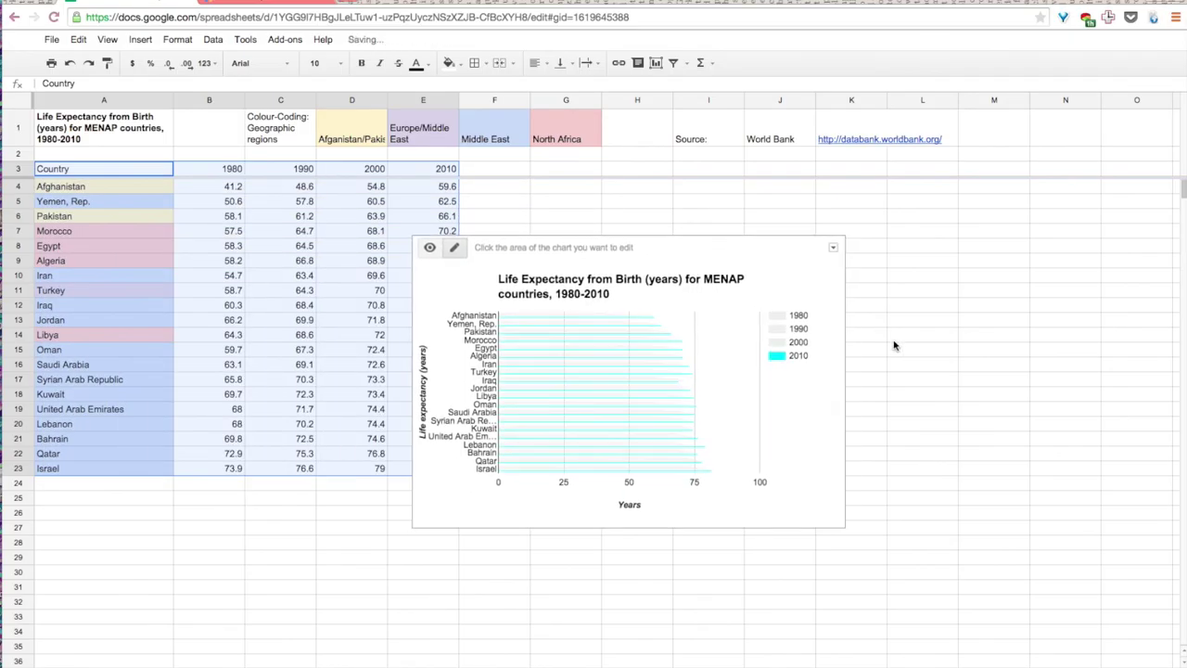